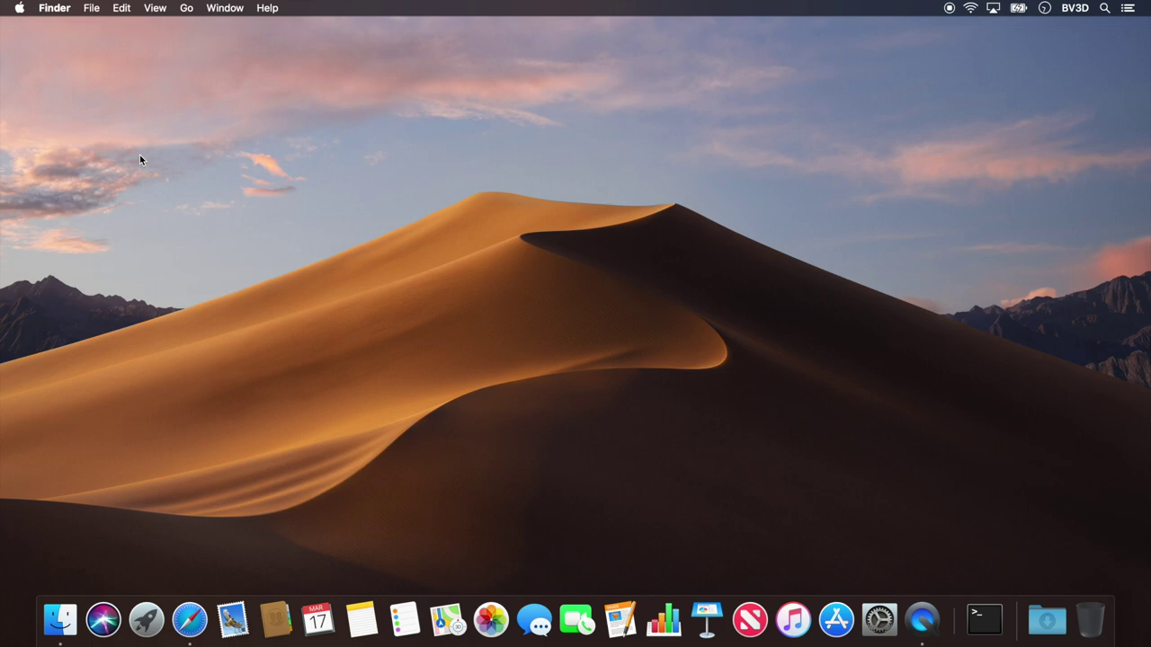
Step: Launch Terminal from the Finder's Utilities folder
{"action": "left_click", "coordinate": [186, 8]}
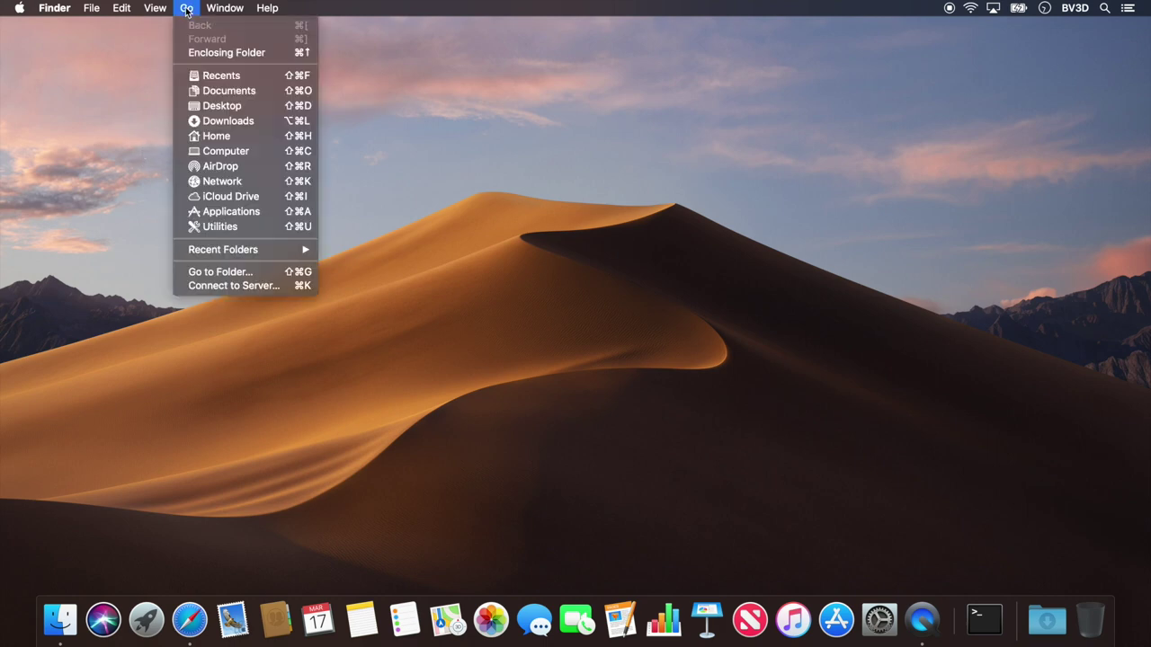
{"action": "left_click", "coordinate": [232, 225]}
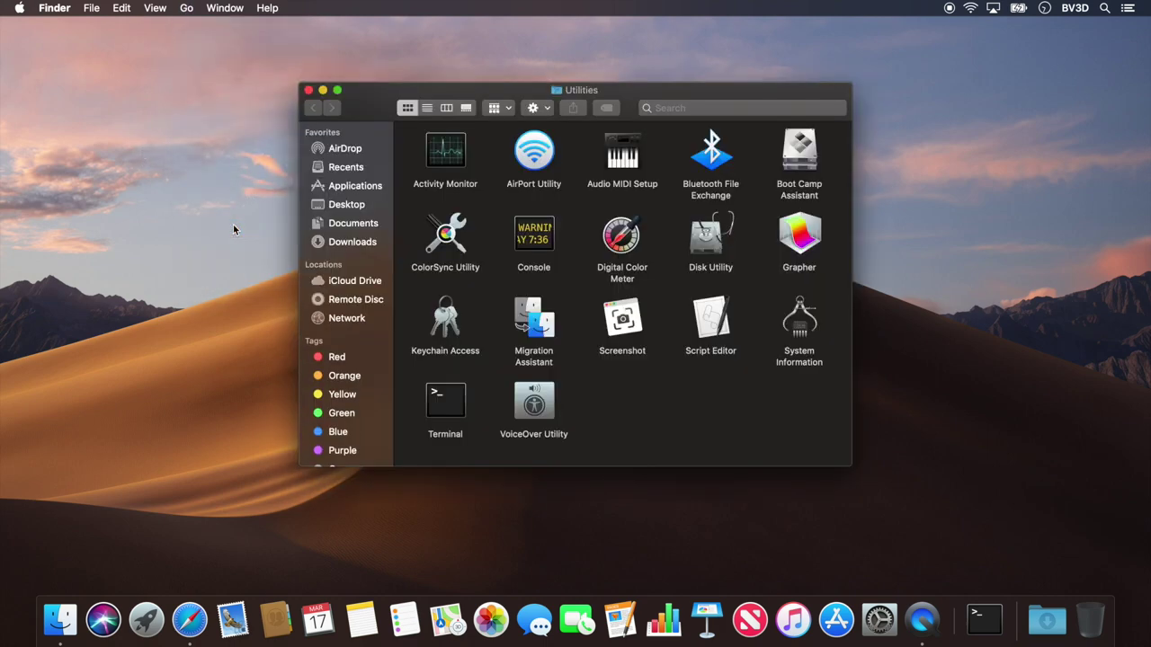
{"action": "double_click", "coordinate": [443, 407]}
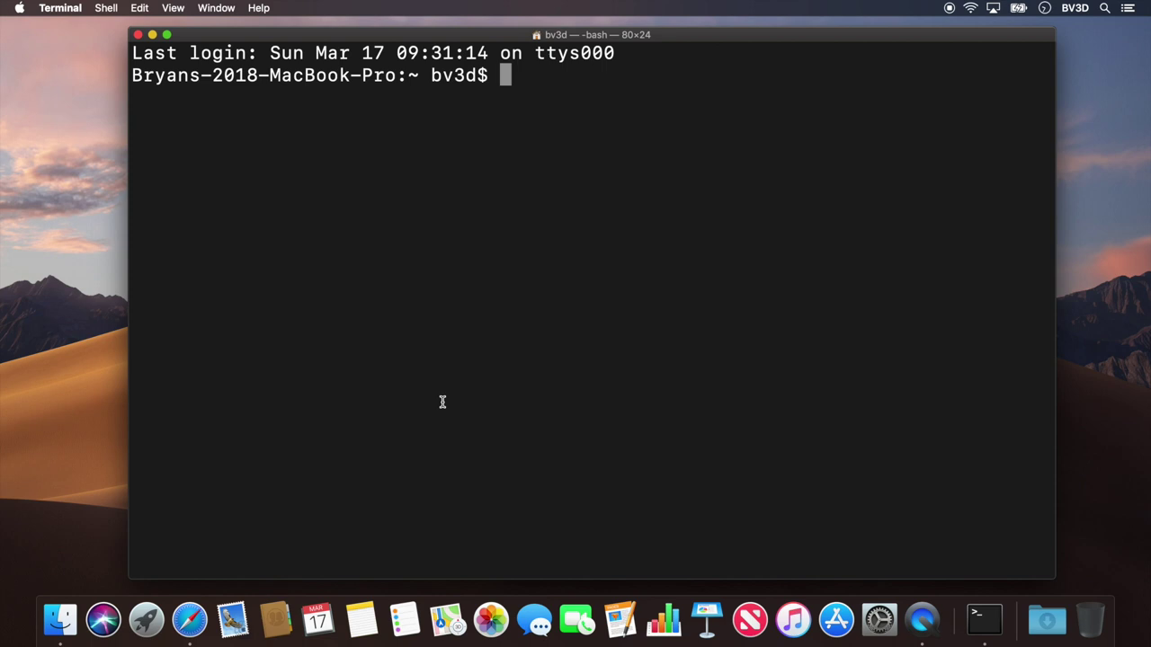
{"action": "type", "text": "ssh "}
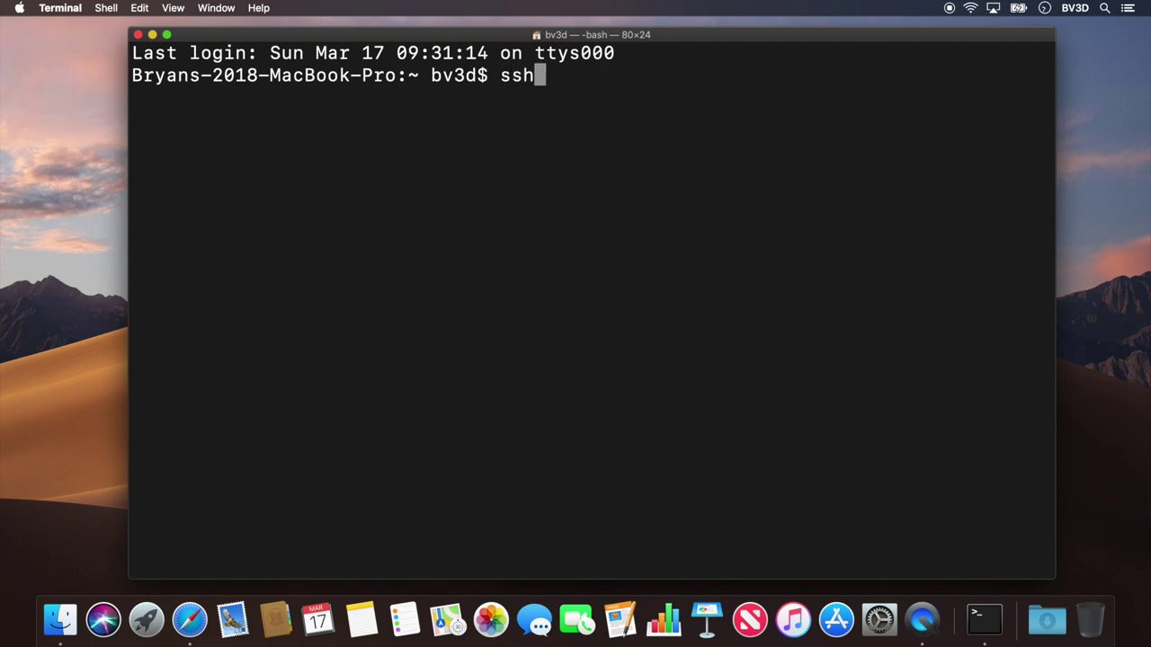
{"action": "type", "text": "pi"}
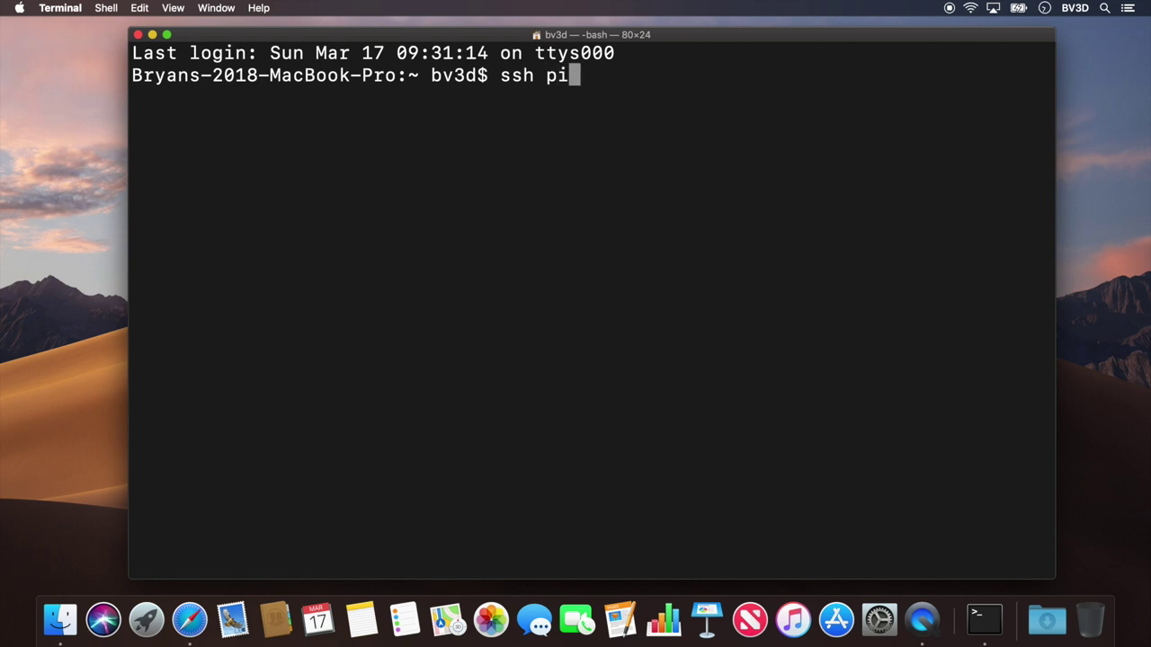
{"action": "type", "text": "@octopi.l"}
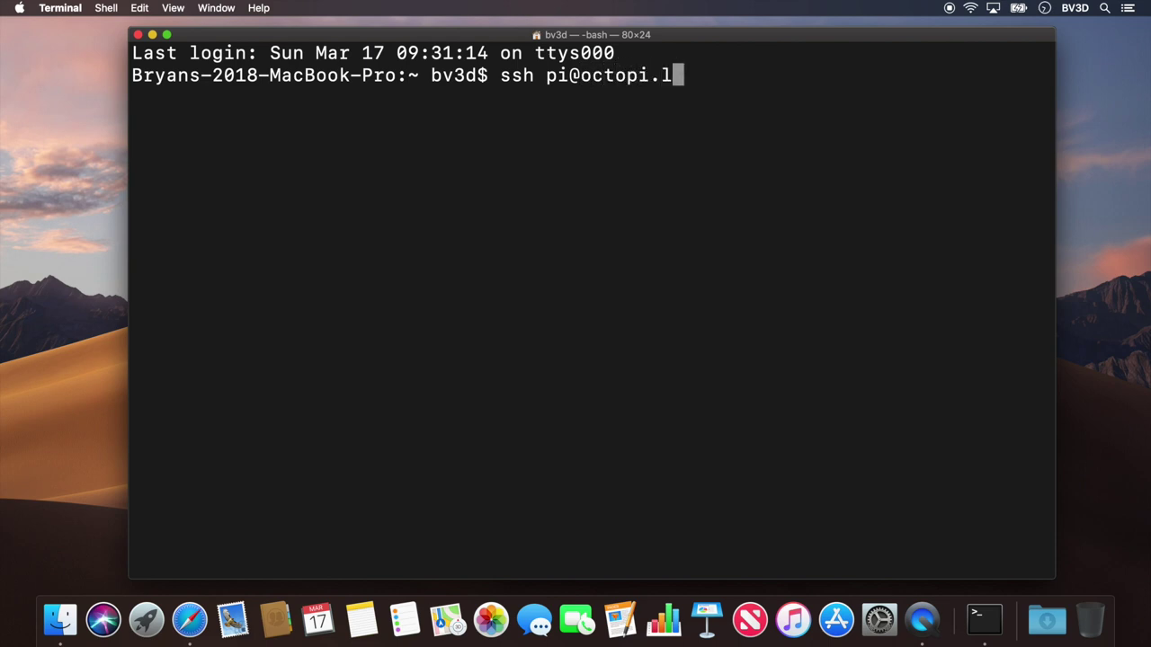
{"action": "type", "text": "ocal"}
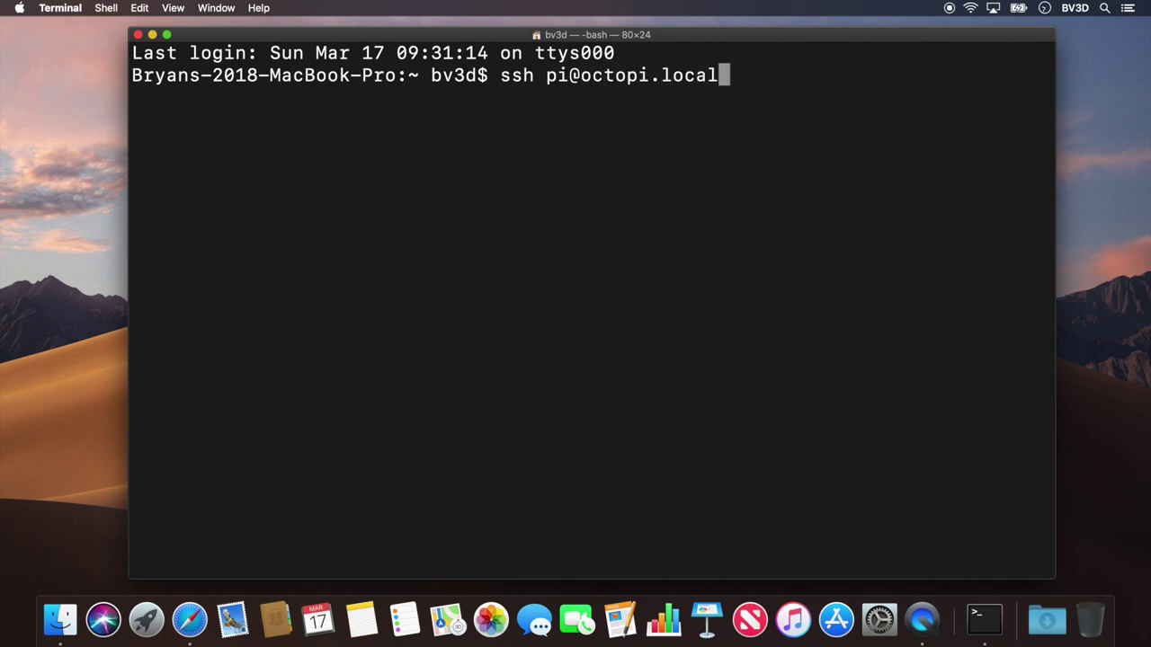
{"action": "key", "text": "Return"}
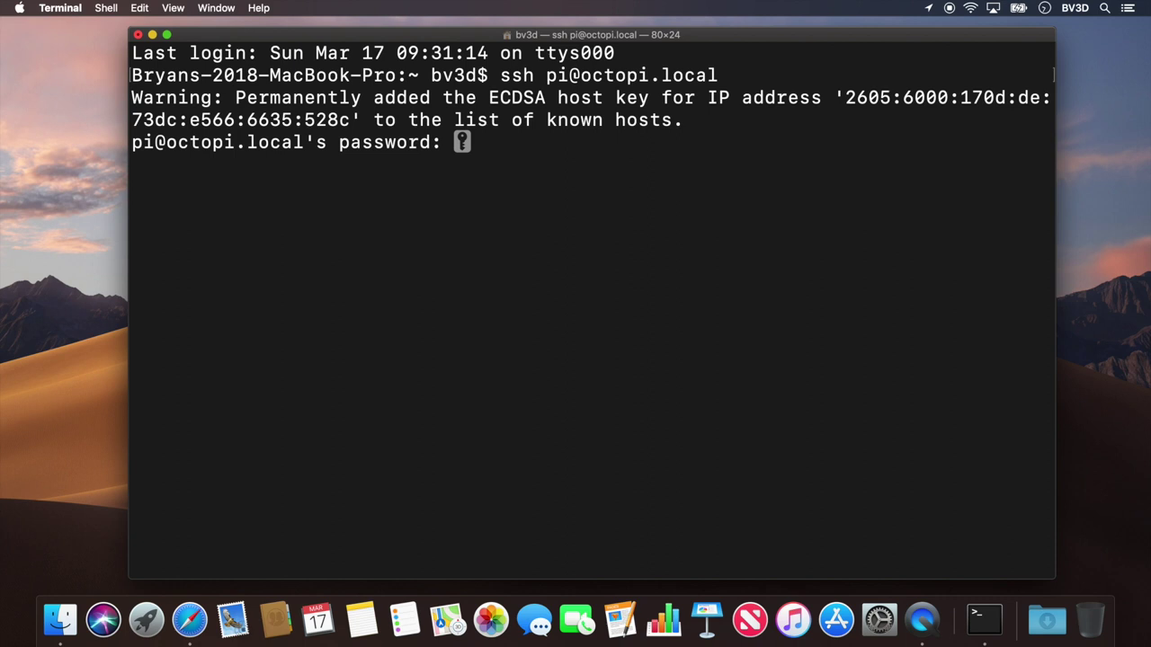
{"action": "key", "text": "Return"}
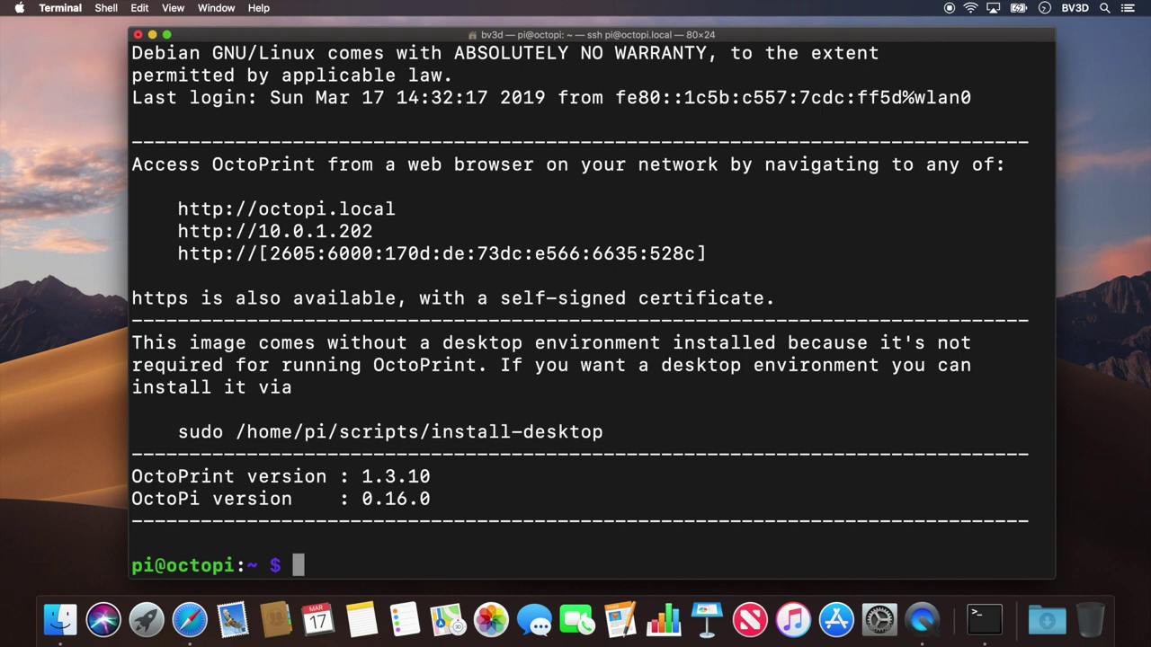
{"action": "type", "text": "git "}
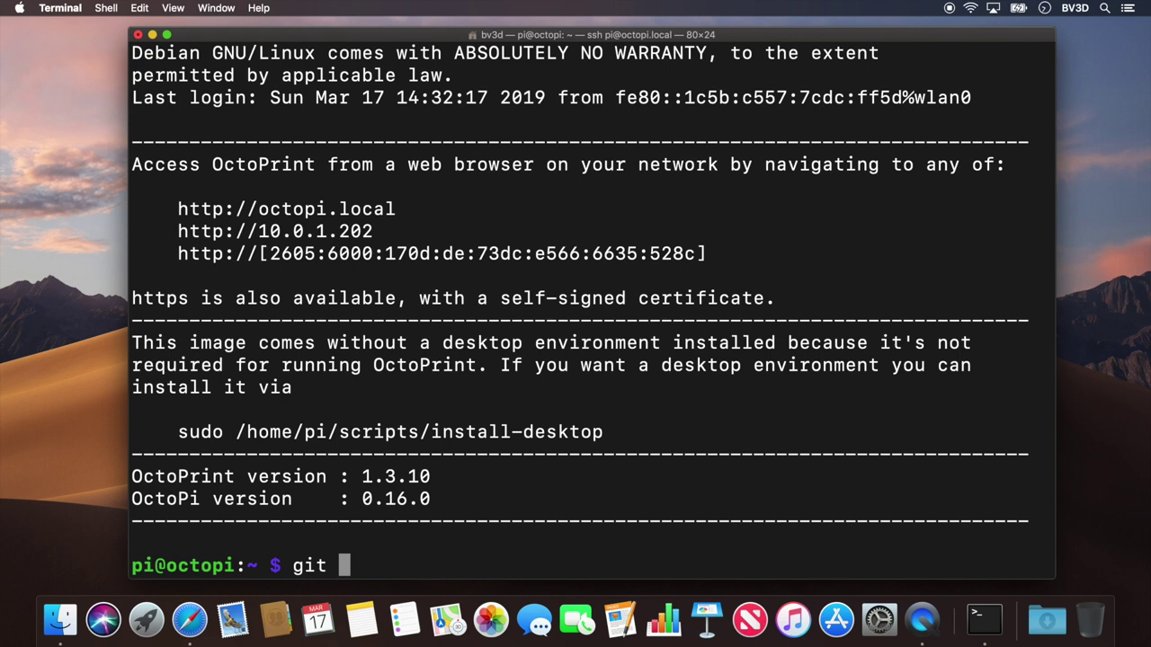
{"action": "type", "text": "clone https:"}
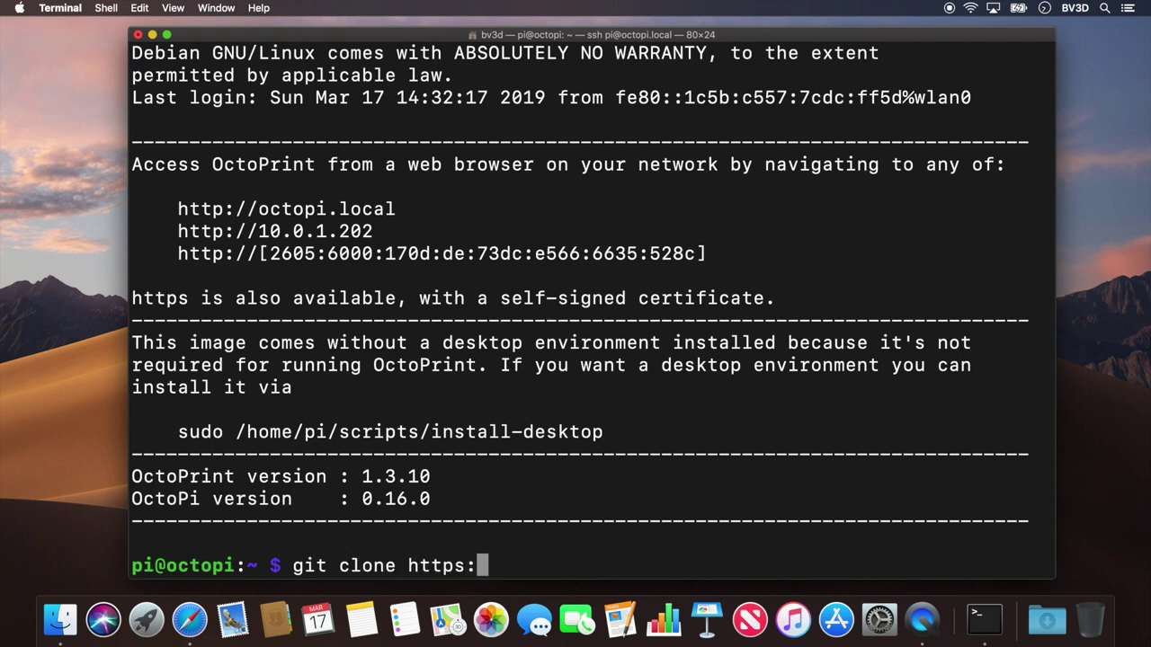
{"action": "type", "text": "//github"}
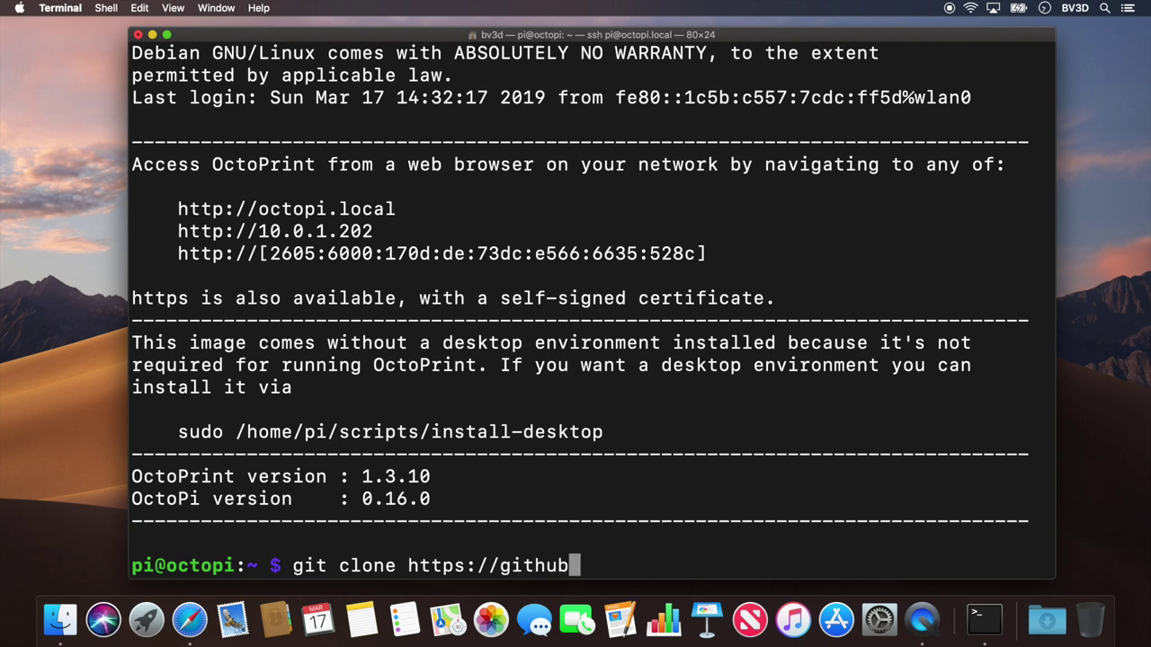
{"action": "type", "text": ".com/Kevi"}
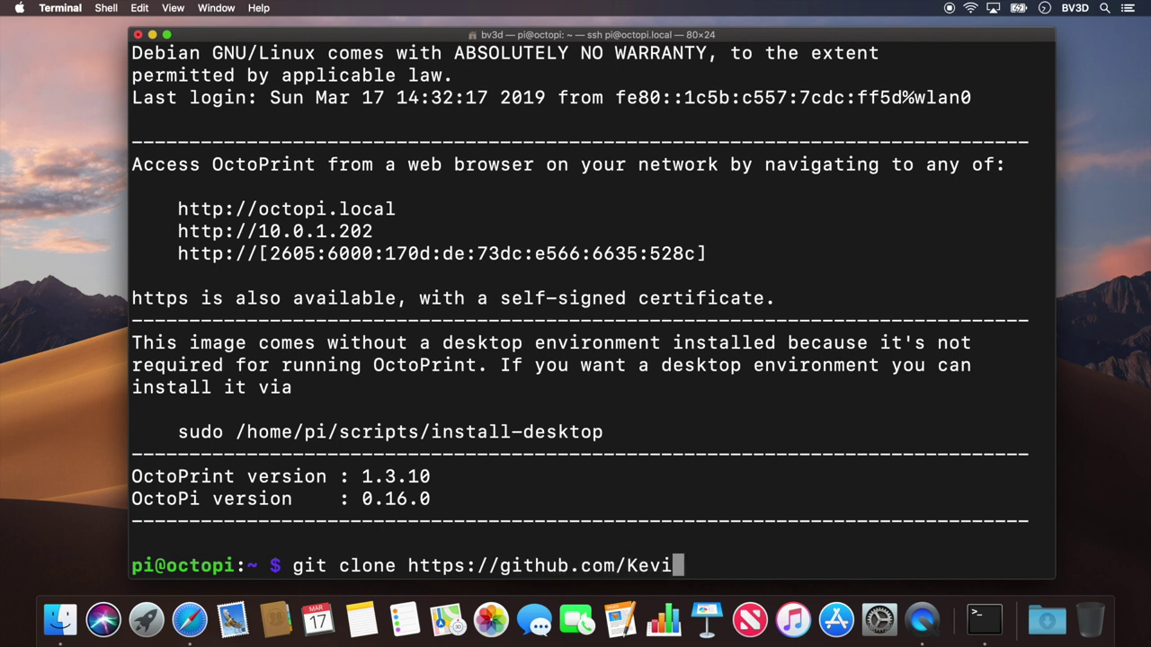
{"action": "type", "text": "nOCo"}
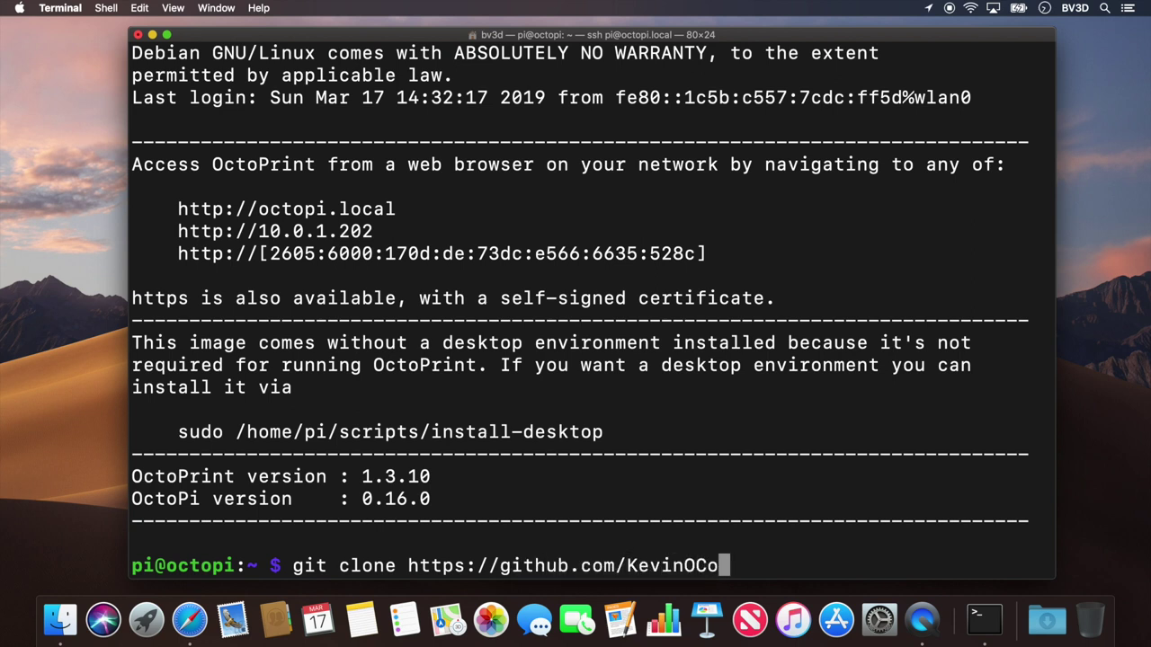
{"action": "type", "text": "nnor/klipper"}
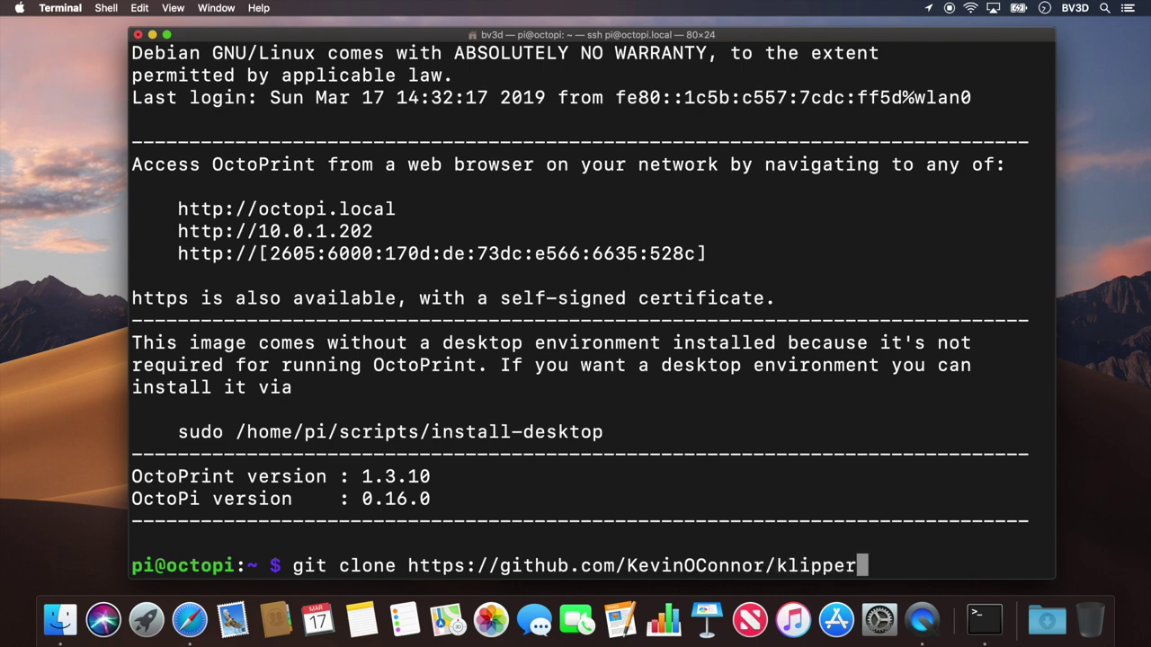
{"action": "key", "text": "Return"}
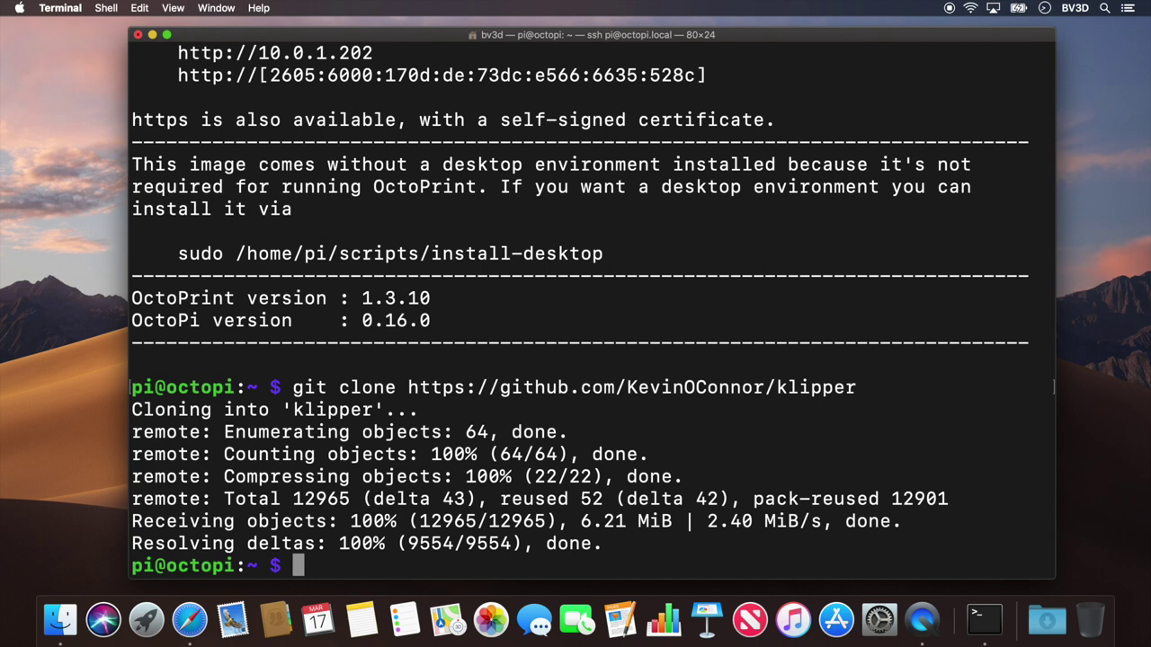
Step: Run ./klipper/scripts/install-octopi.sh with the sudo password, then enter cd klipper
{"action": "type", "text": "./k"}
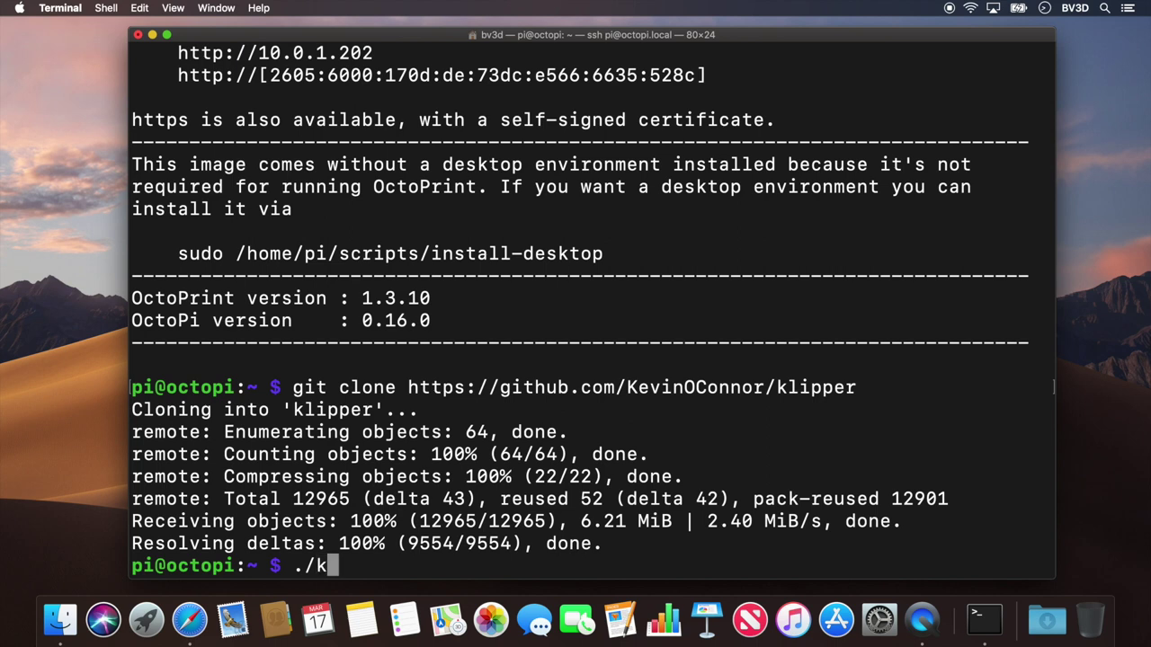
{"action": "type", "text": "lipper"}
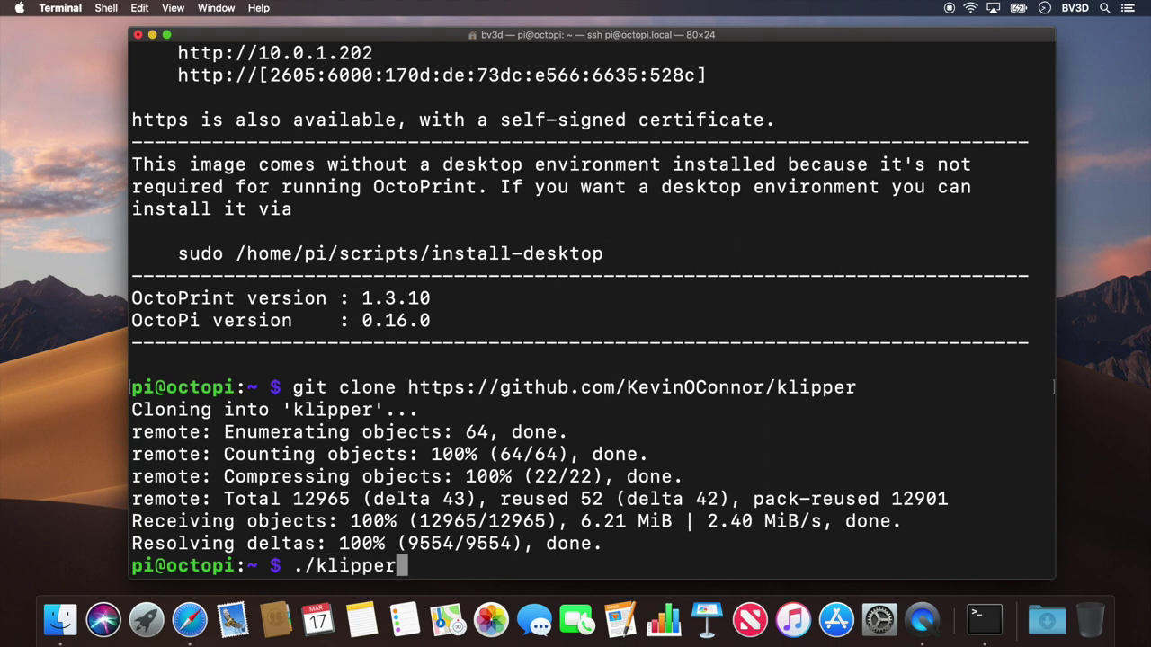
{"action": "type", "text": "/scripts"}
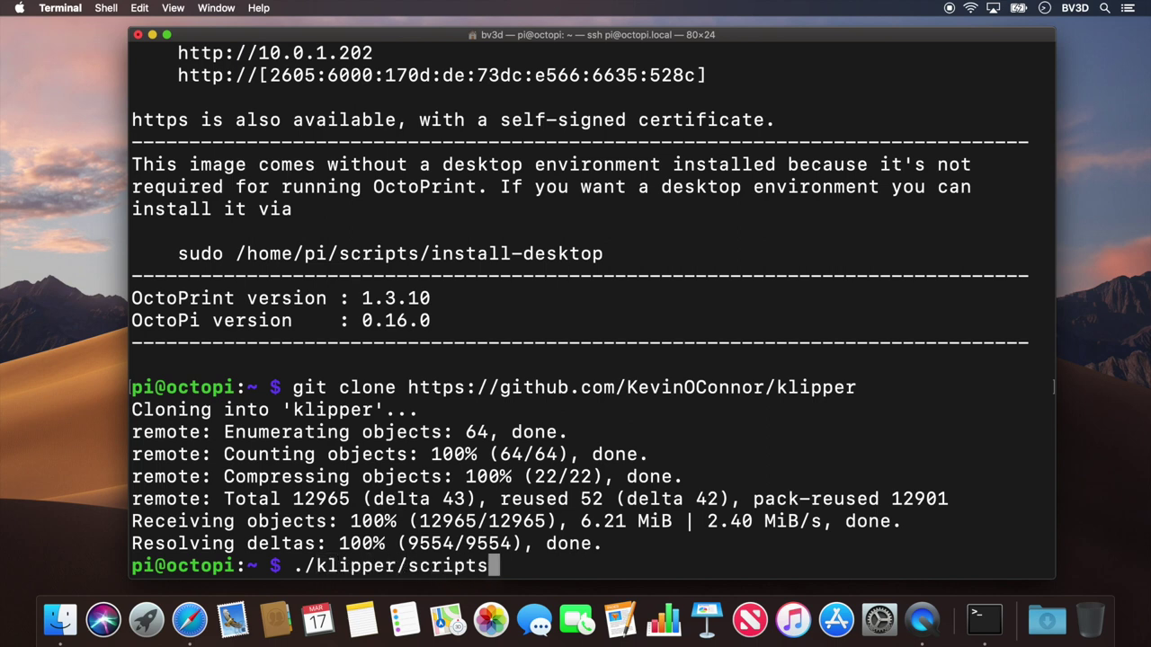
{"action": "type", "text": "/install-"}
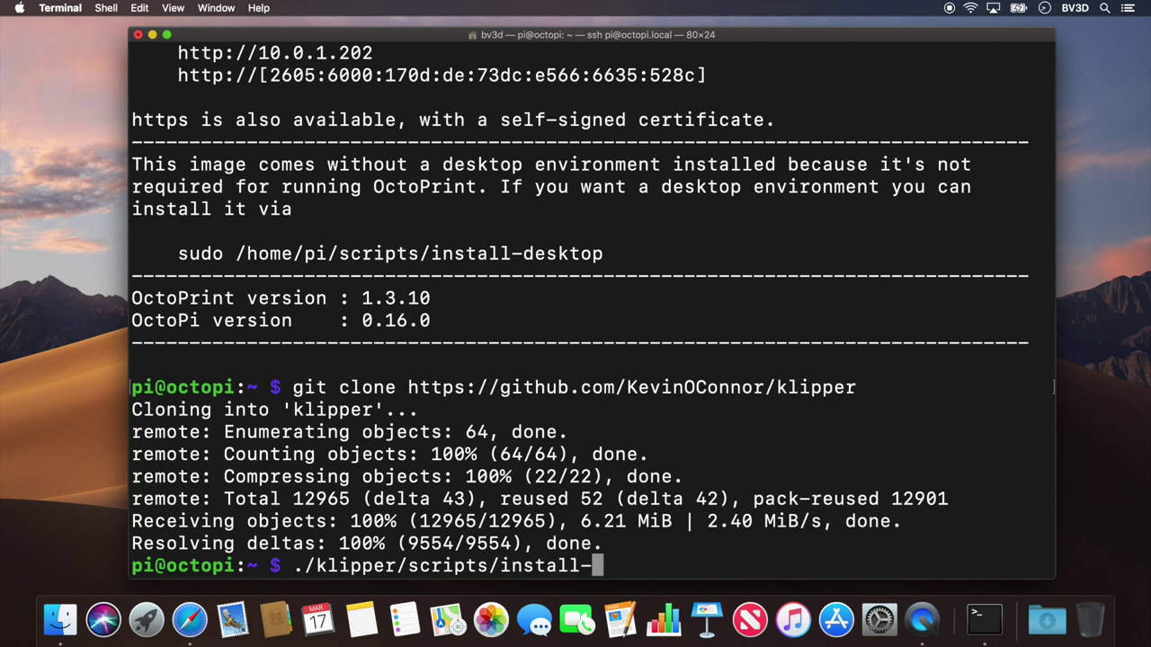
{"action": "type", "text": "octo"}
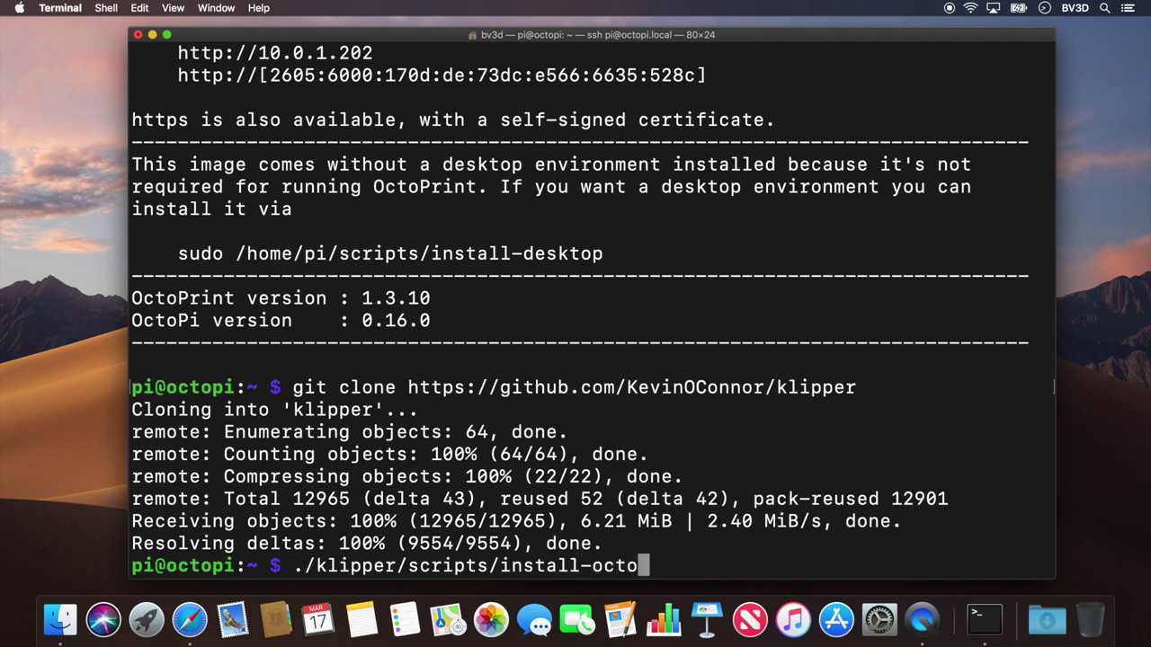
{"action": "type", "text": "pi.sh"}
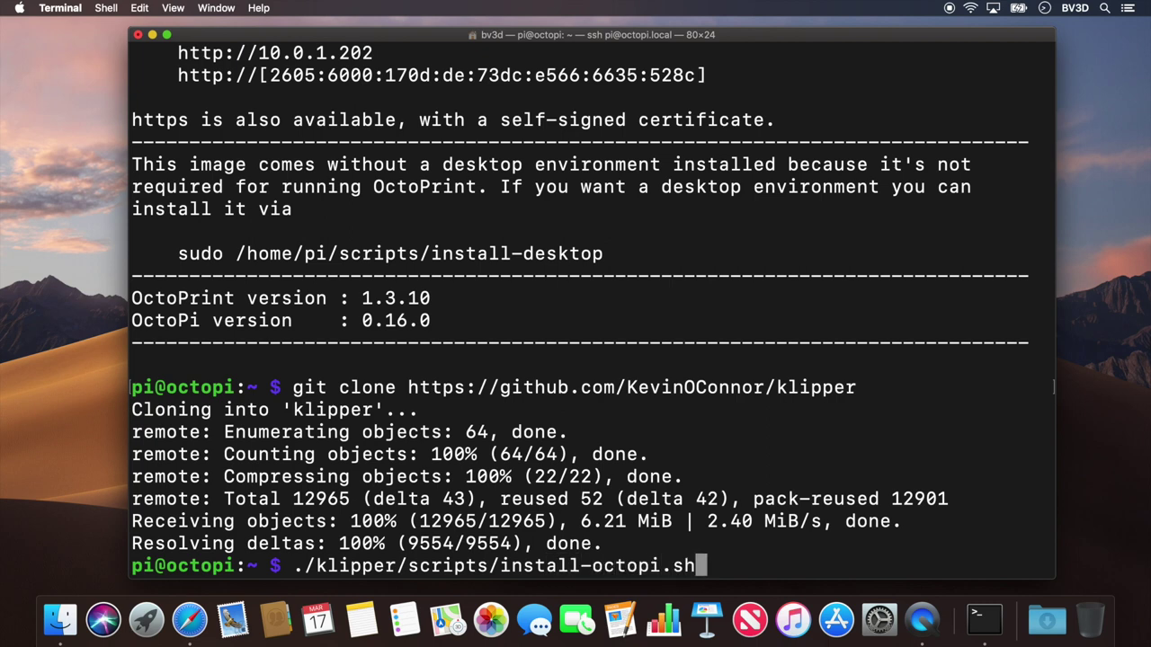
{"action": "key", "text": "Return"}
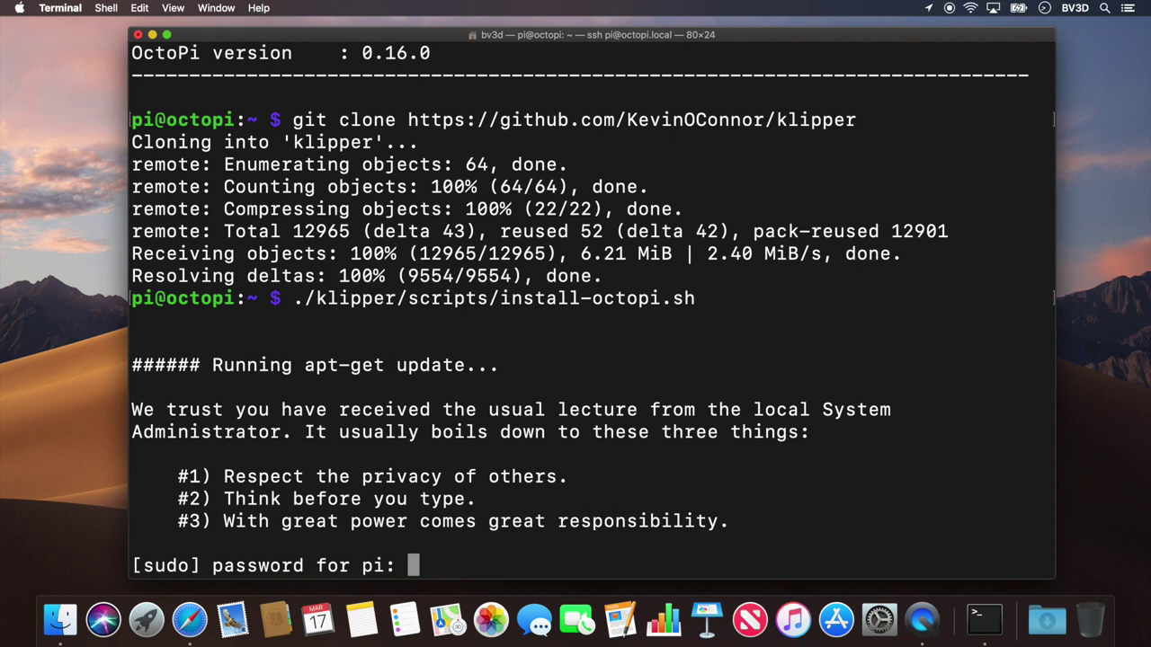
{"action": "key", "text": "Return"}
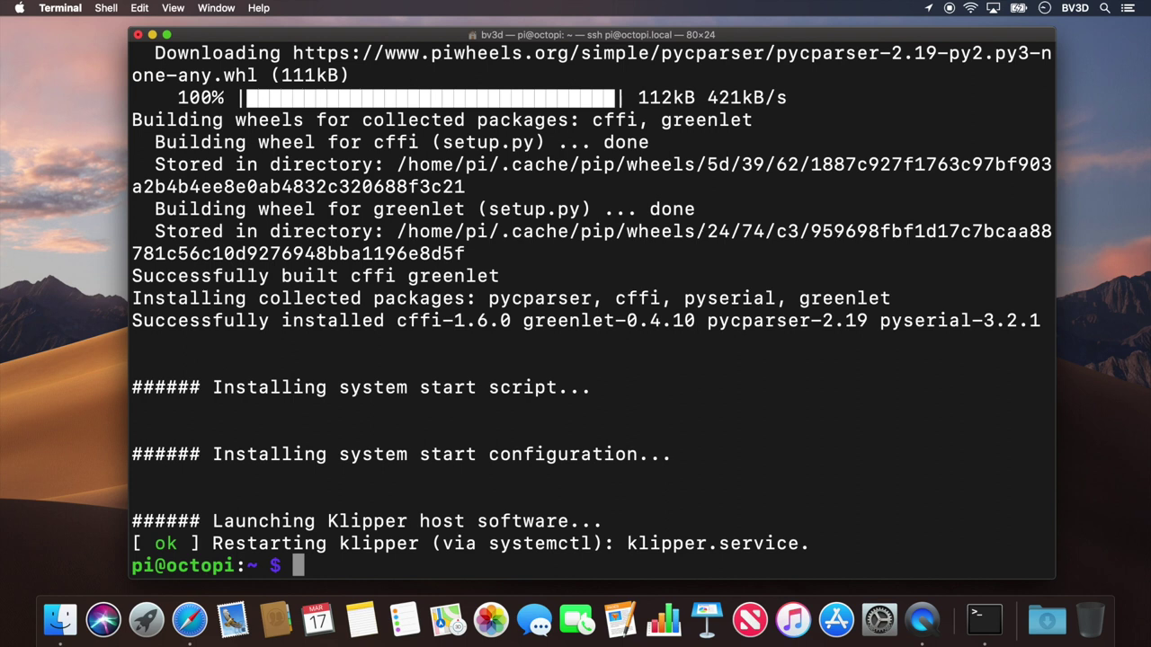
{"action": "type", "text": "cd klipp"}
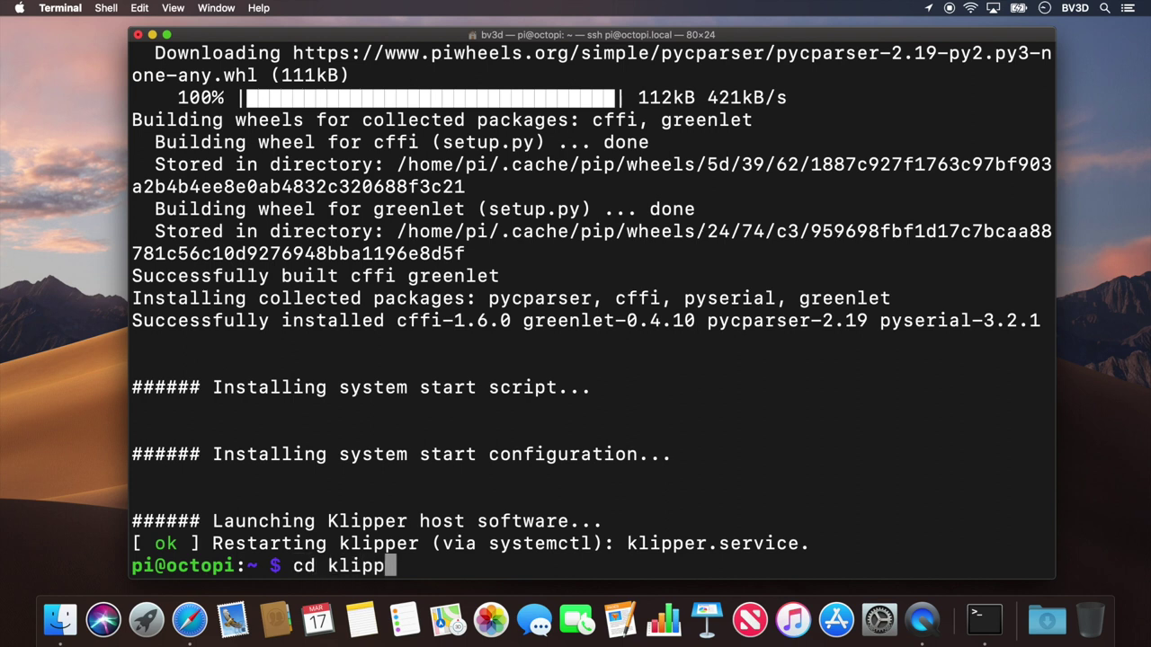
{"action": "type", "text": "er"}
Step: Change into the klipper folder and launch make menuconfig
{"action": "key", "text": "Return"}
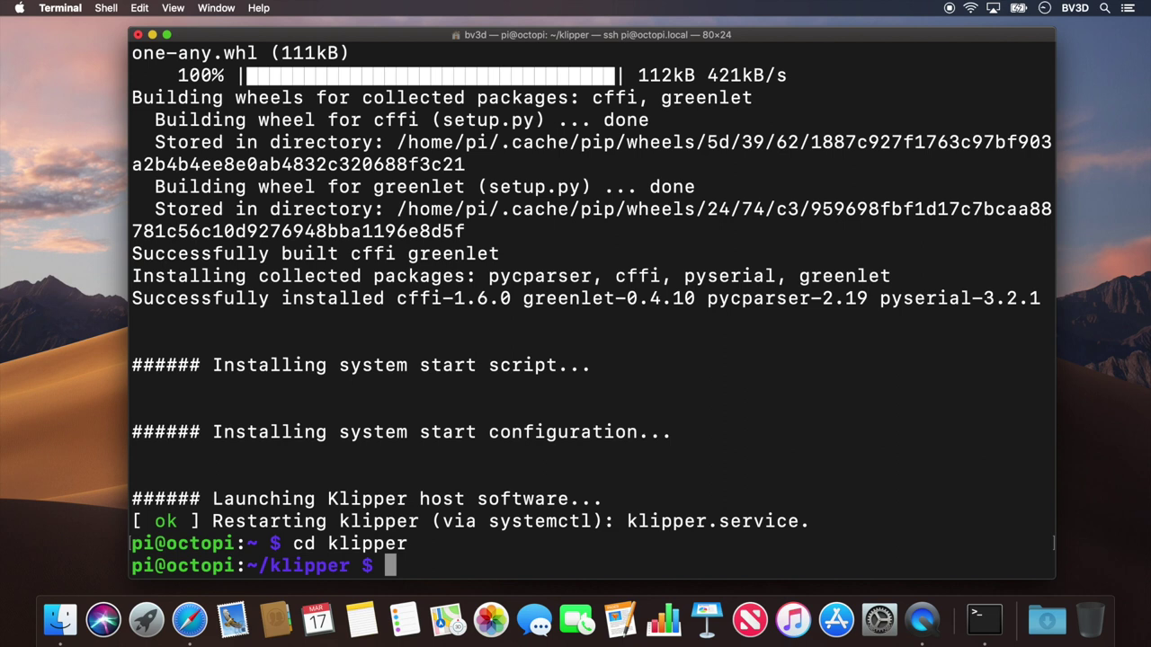
{"action": "type", "text": "make "}
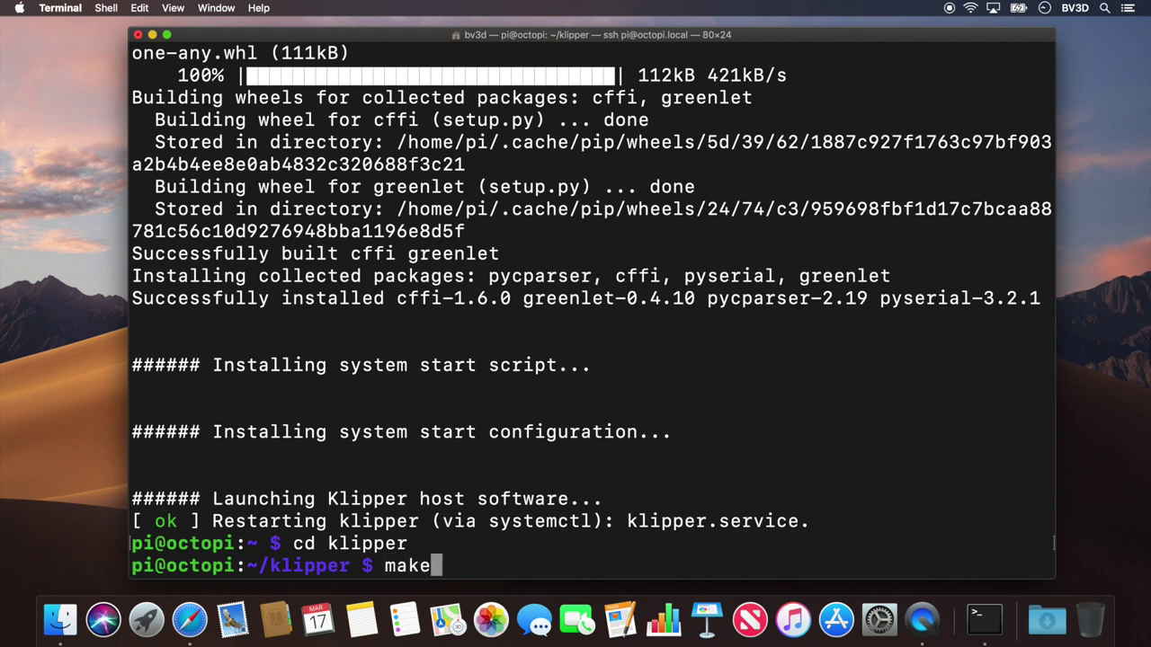
{"action": "type", "text": "menuconfig"}
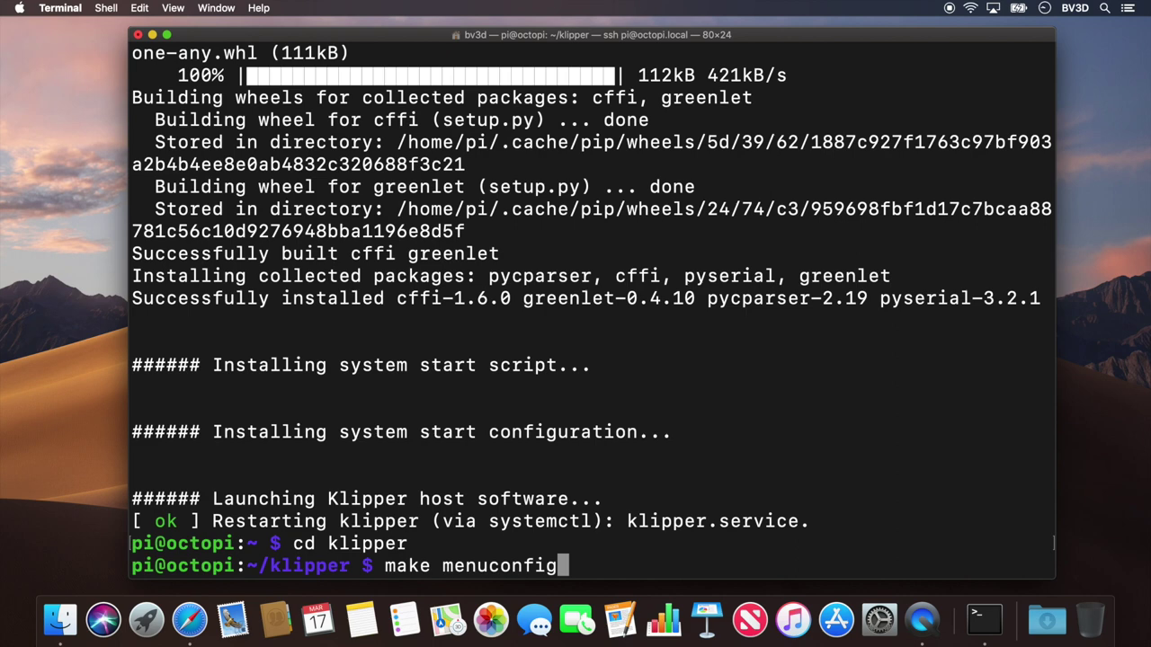
{"action": "key", "text": "Return"}
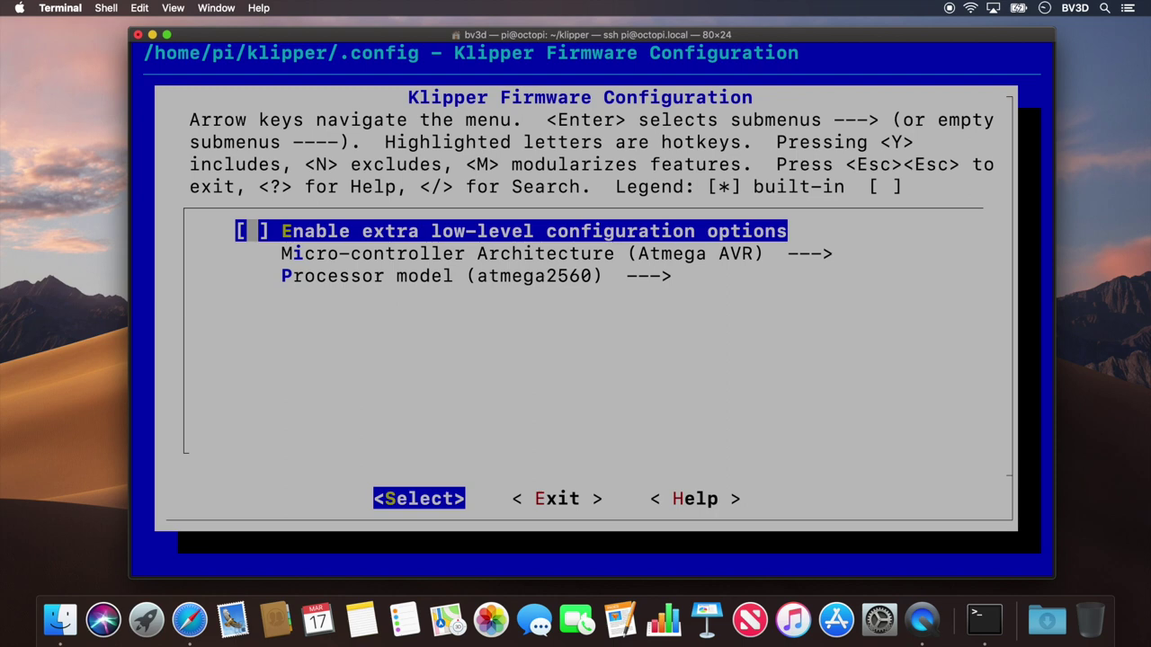
Step: Enable extra low-level options and set the processor model to atmega1284p
{"action": "key", "text": "space"}
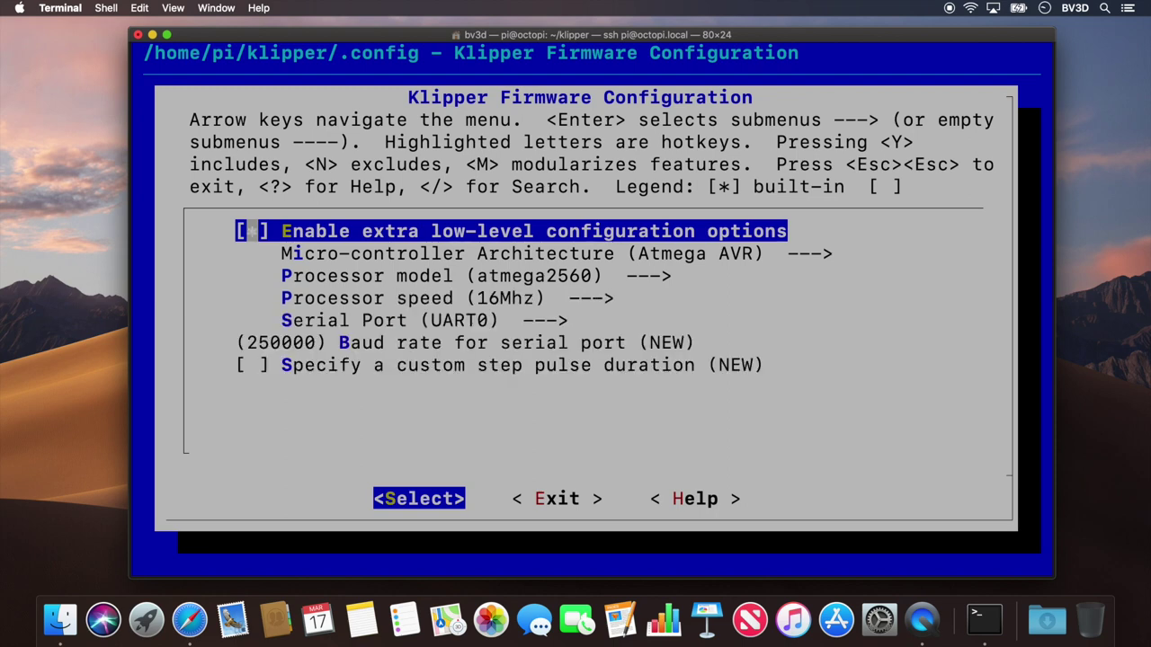
{"action": "key", "text": "Down"}
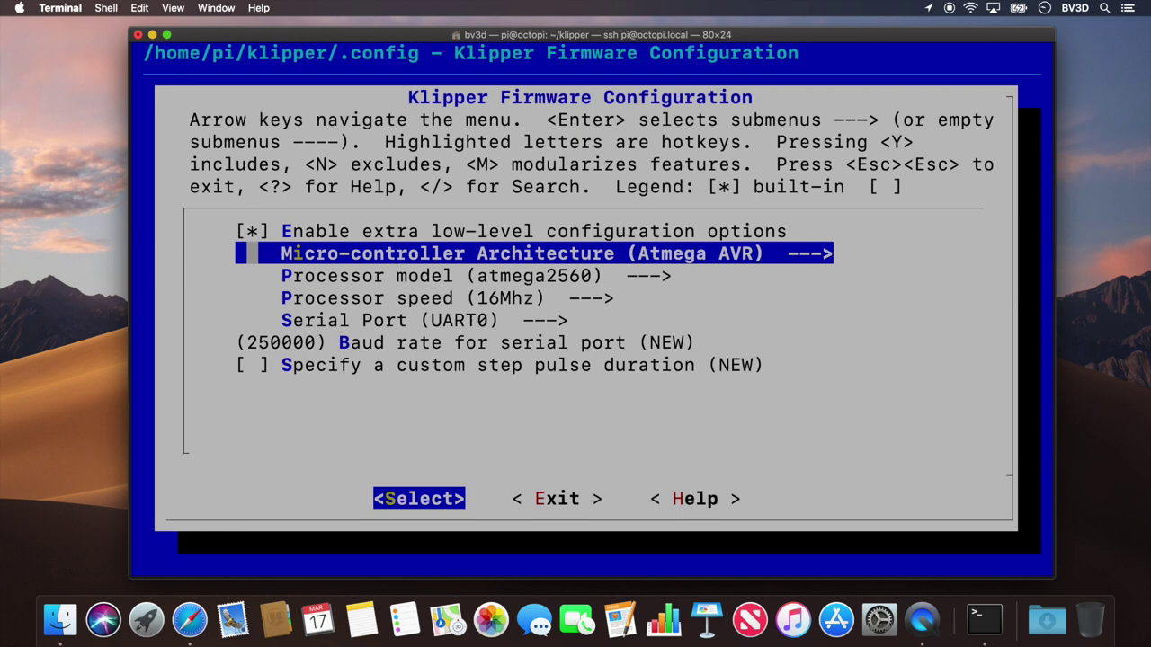
{"action": "key", "text": "Down"}
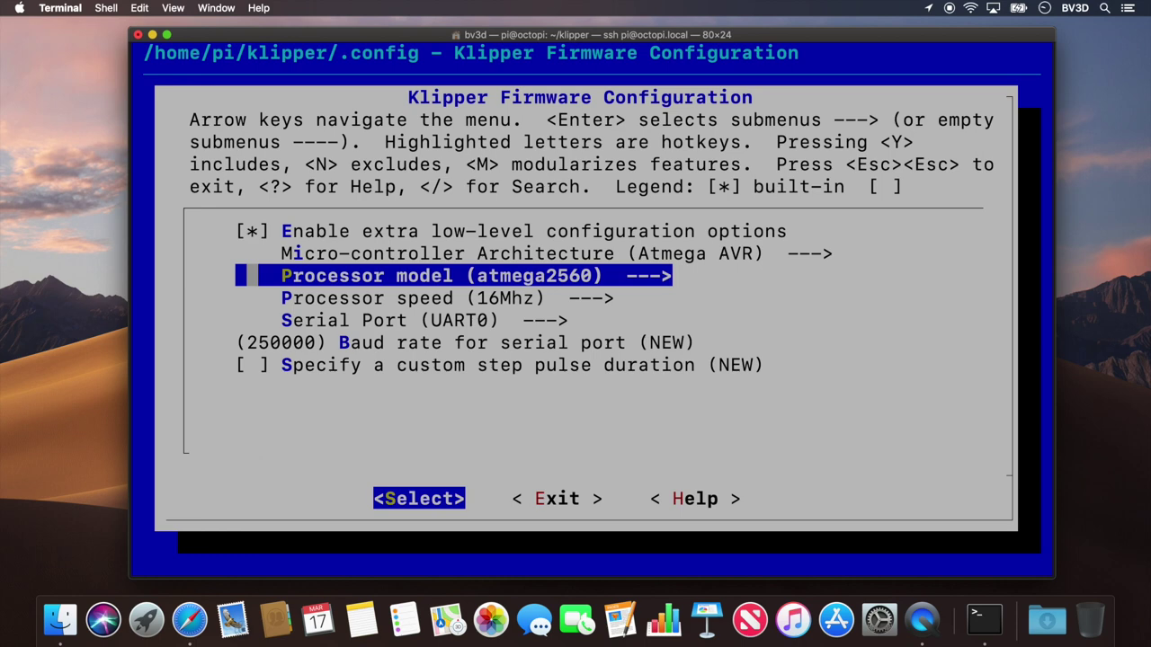
{"action": "key", "text": "Return"}
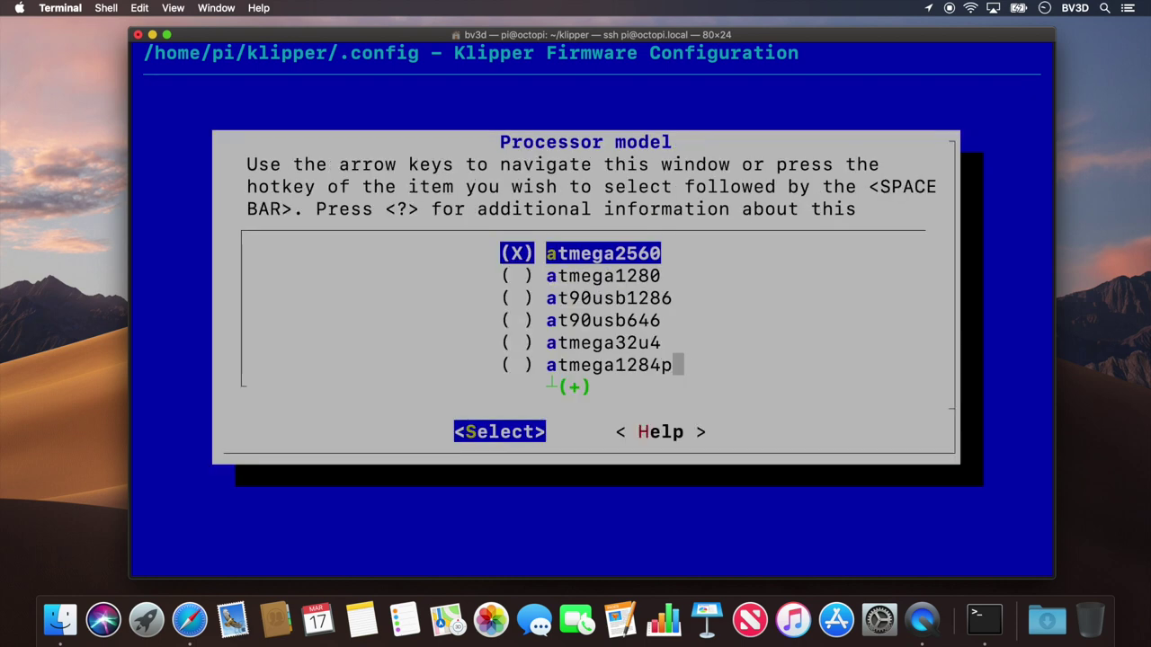
{"action": "key", "text": "Down"}
{"action": "key", "text": "Down"}
{"action": "key", "text": "Down"}
{"action": "key", "text": "Down"}
{"action": "key", "text": "Down"}
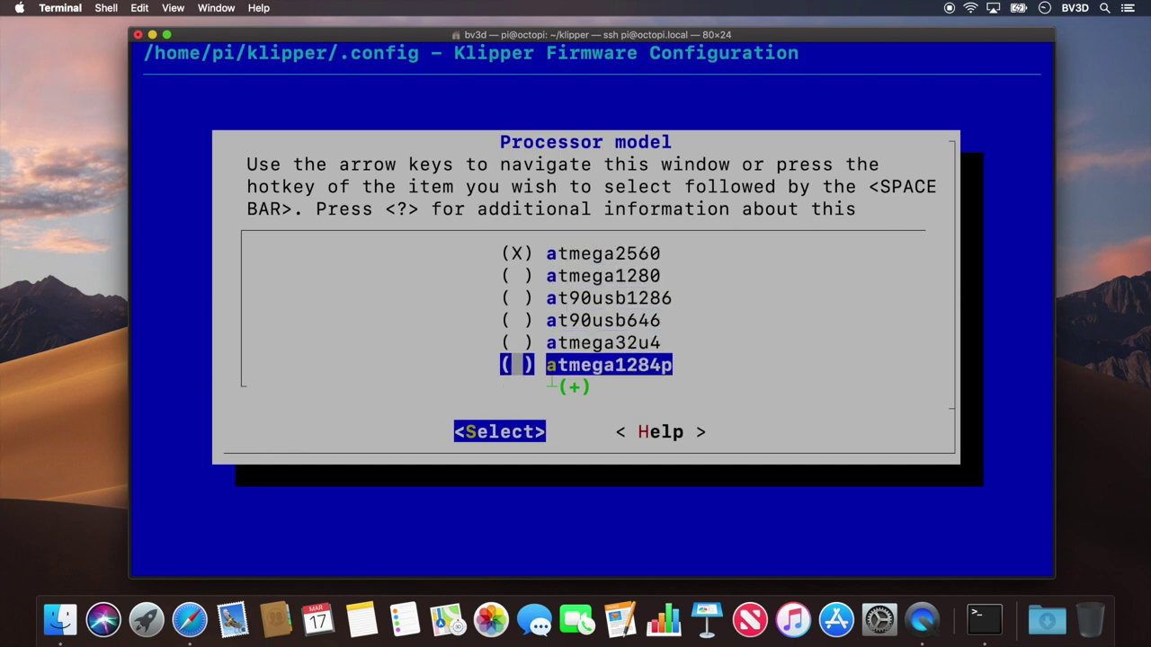
{"action": "key", "text": "space"}
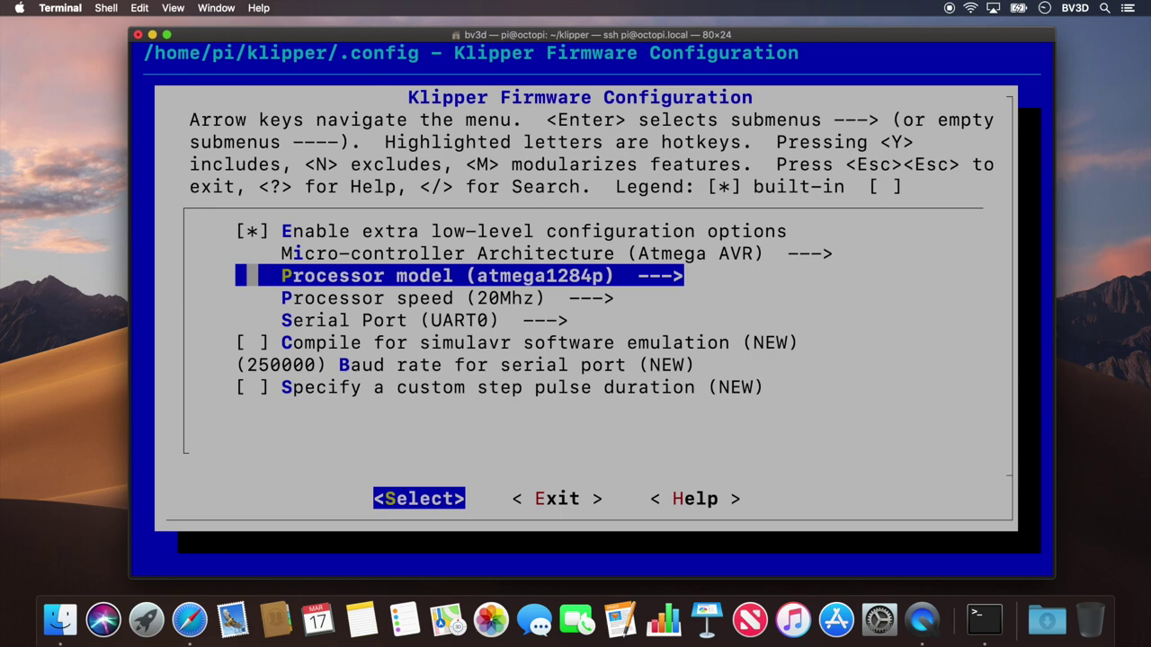
Step: Set processor speed to 16Mhz and review the serial port, baud rate and step pulse options
{"action": "key", "text": "Down"}
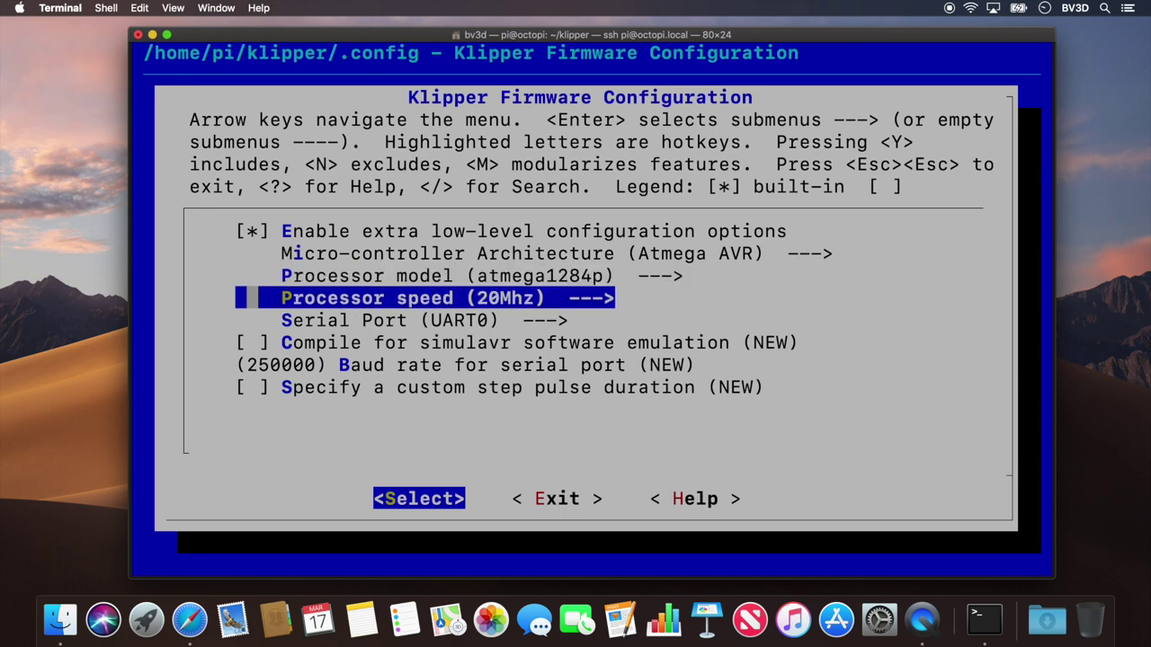
{"action": "key", "text": "Return"}
{"action": "key", "text": "Down"}
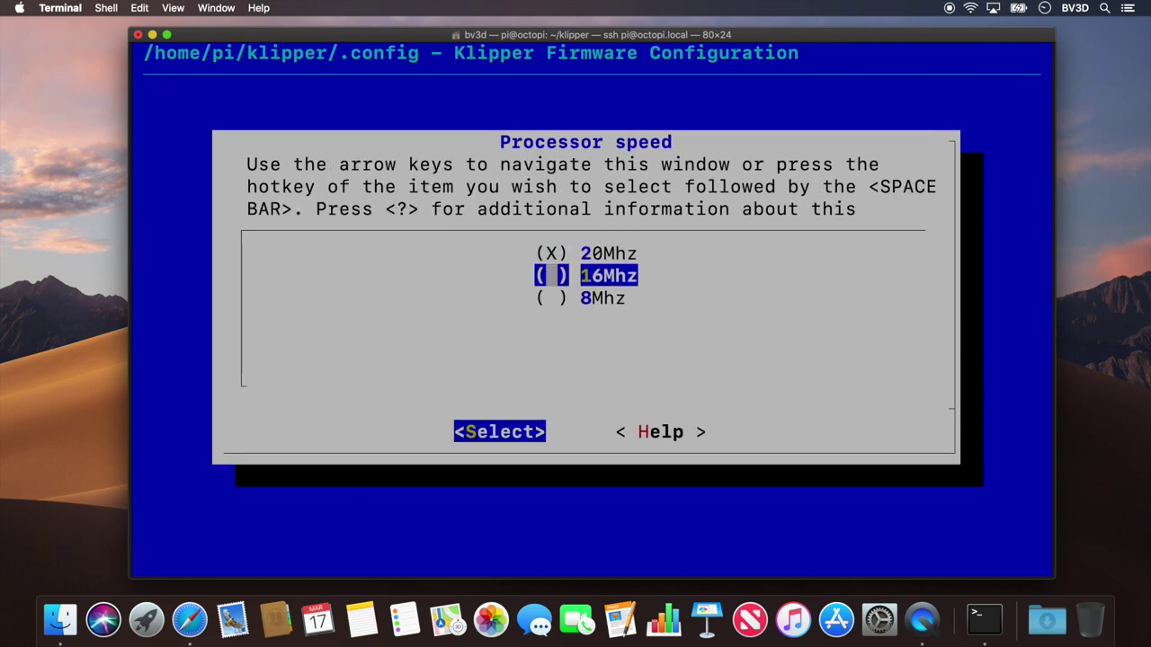
{"action": "key", "text": "space"}
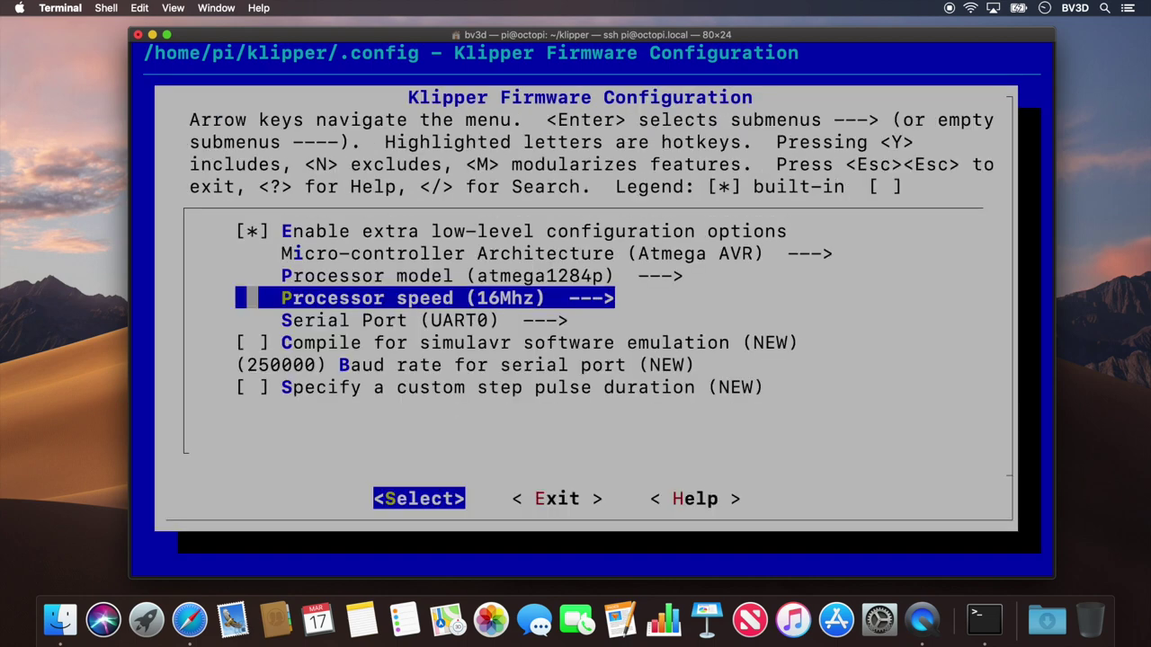
{"action": "key", "text": "Down"}
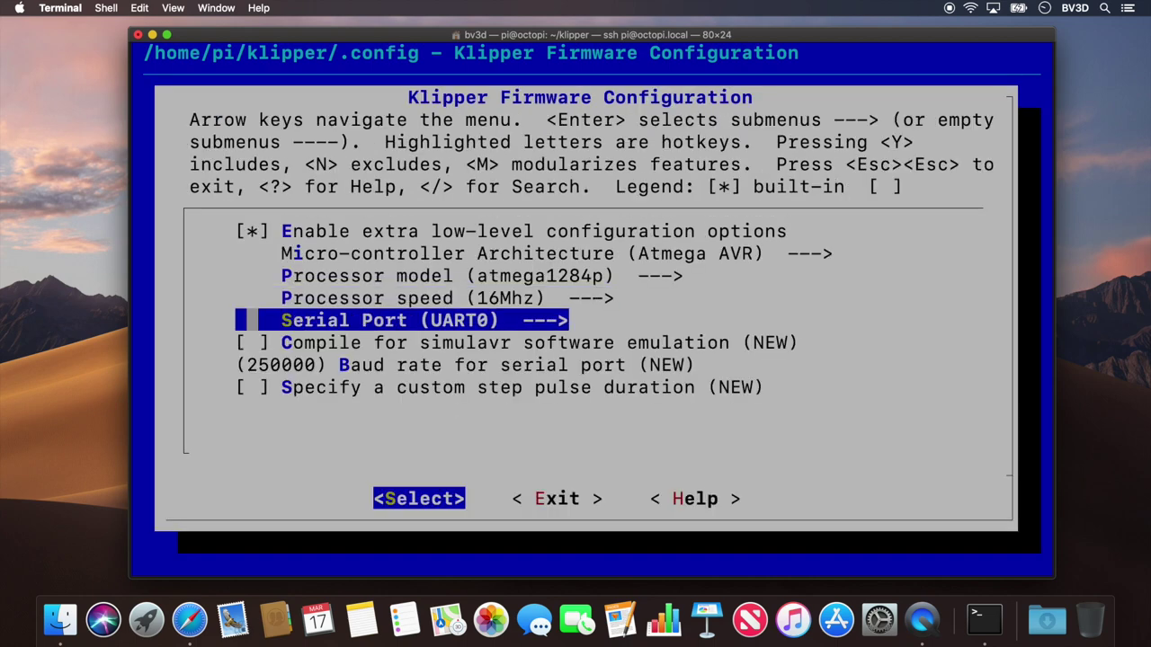
{"action": "key", "text": "Down"}
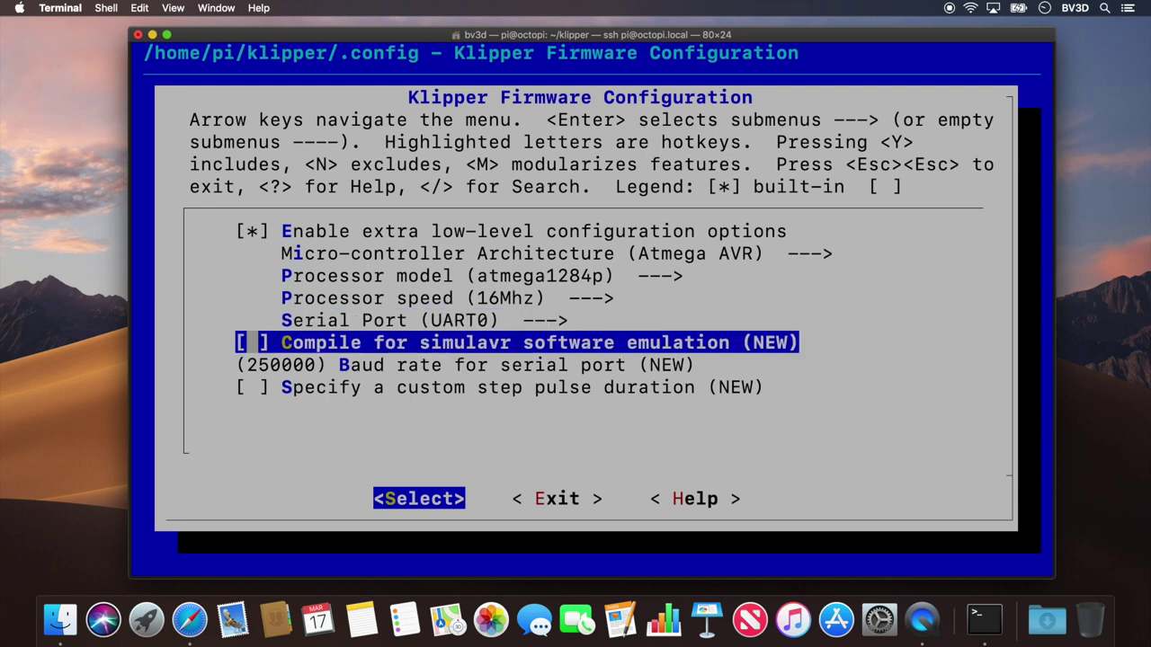
{"action": "key", "text": "Down"}
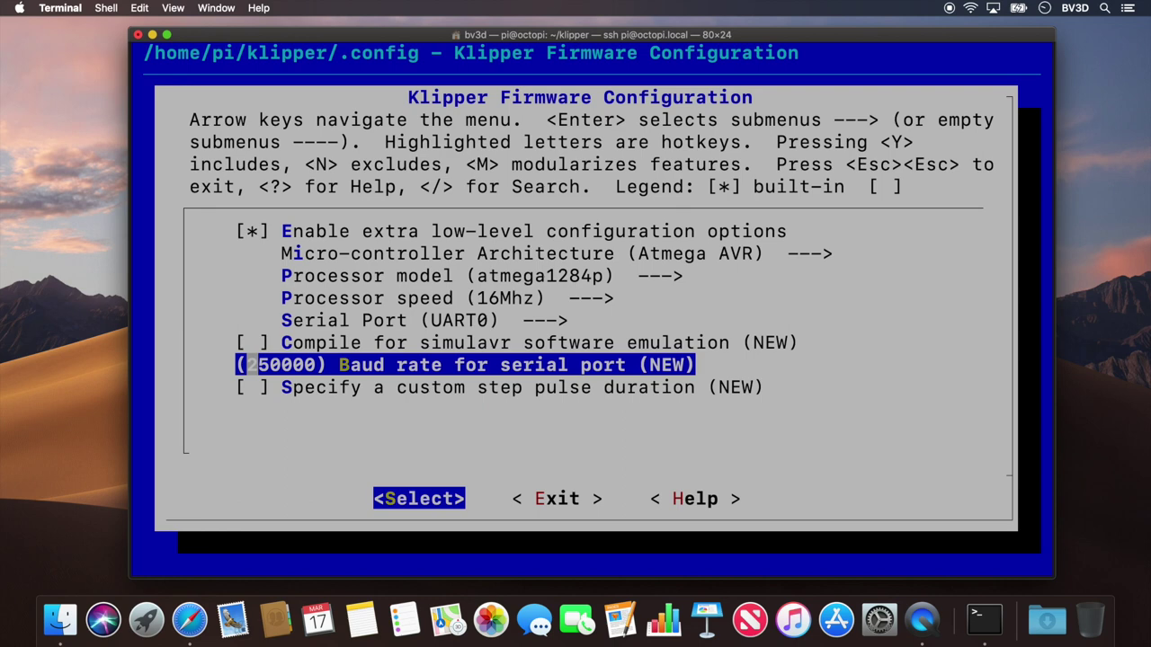
{"action": "key", "text": "Down"}
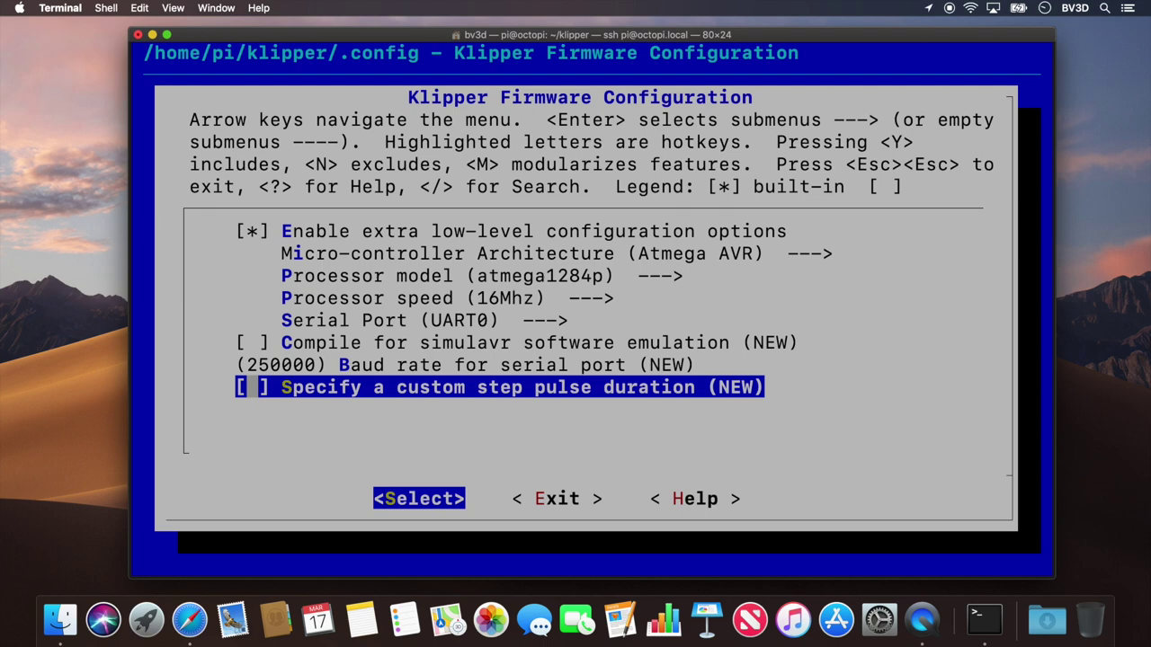
Step: Exit menuconfig, saving the new configuration to /home/pi/klipper/.config
{"action": "key", "text": "Escape"}
{"action": "key", "text": "Escape"}
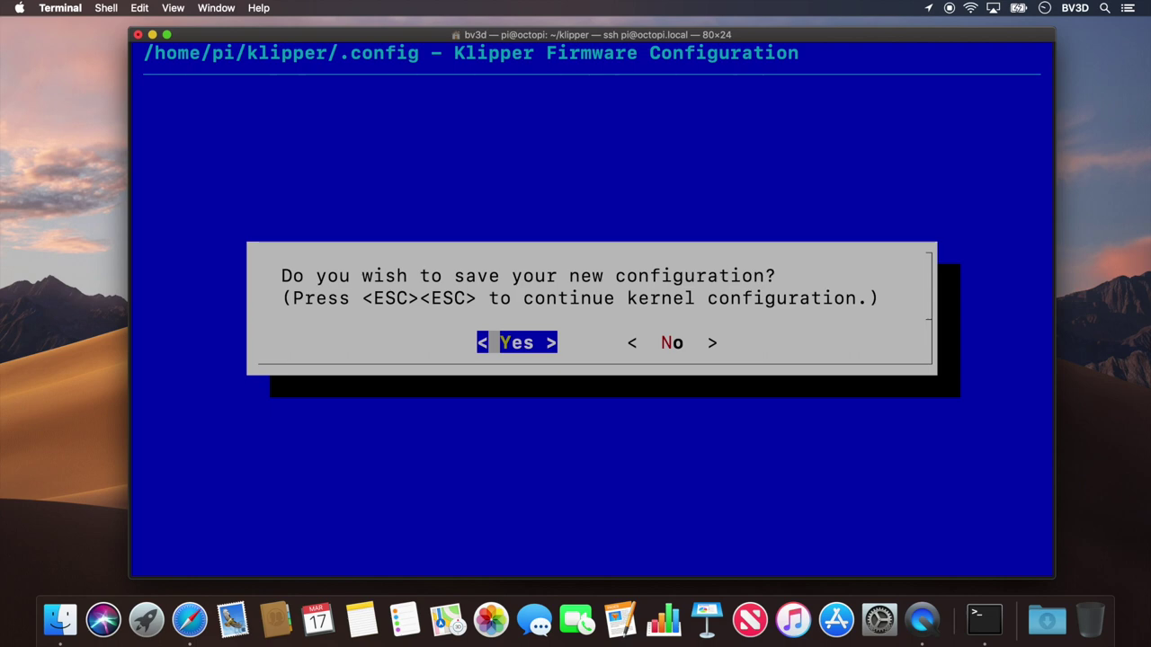
{"action": "key", "text": "Return"}
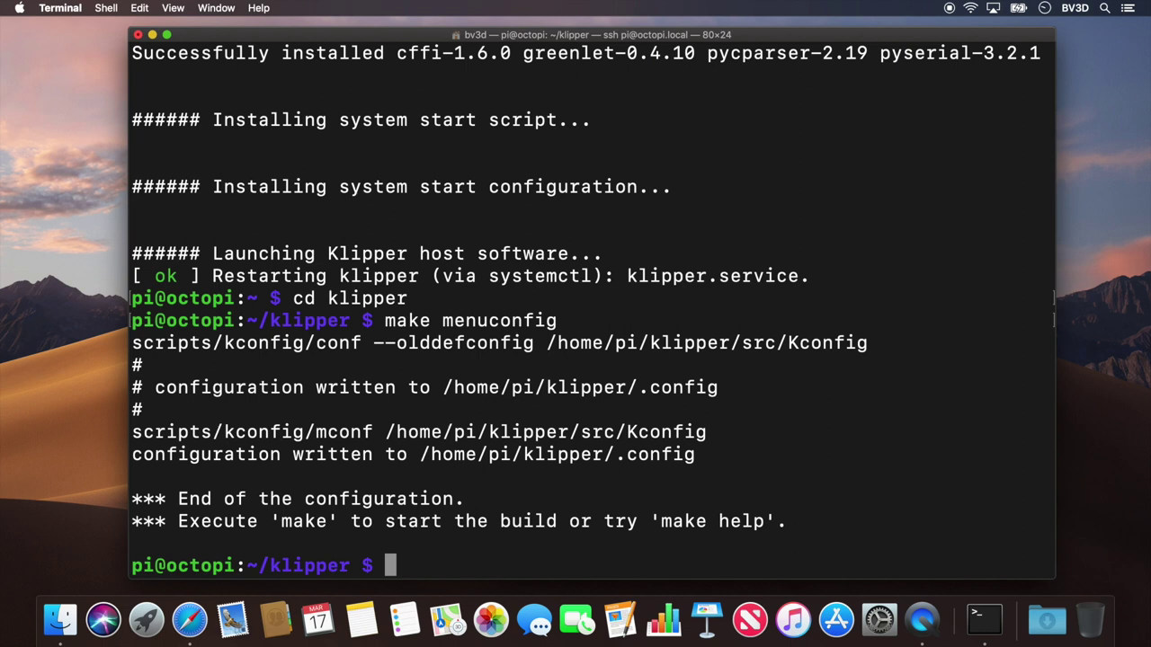
Step: Compile the firmware with make into out/klipper.elf.hex, then switch to Safari
{"action": "type", "text": "make"}
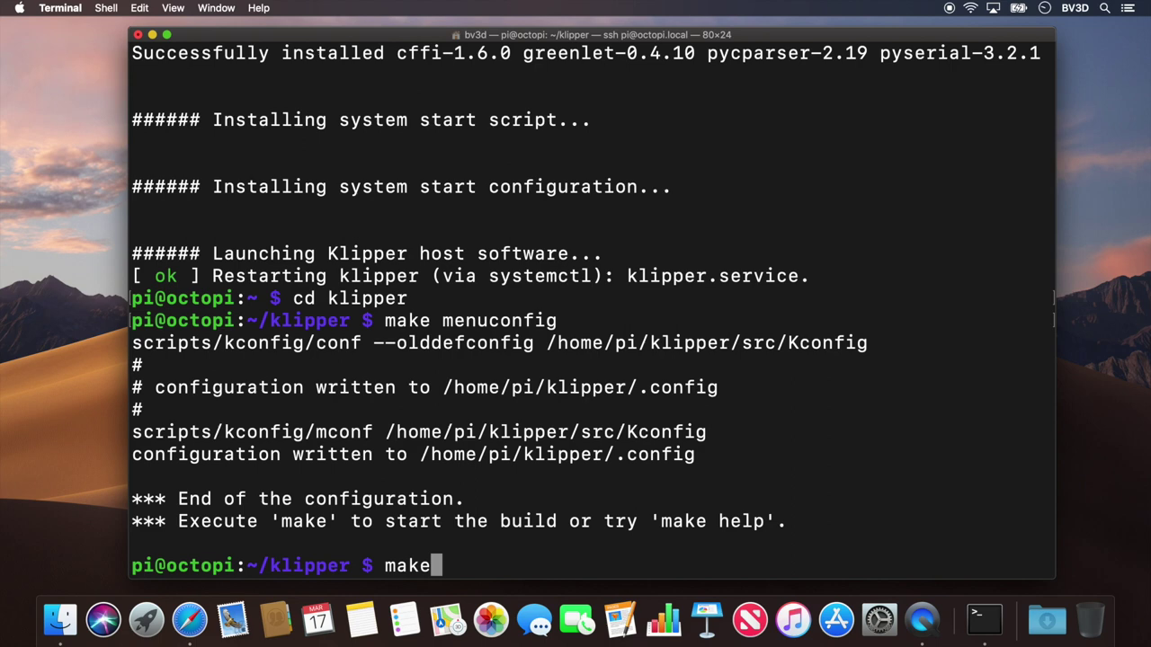
{"action": "key", "text": "Return"}
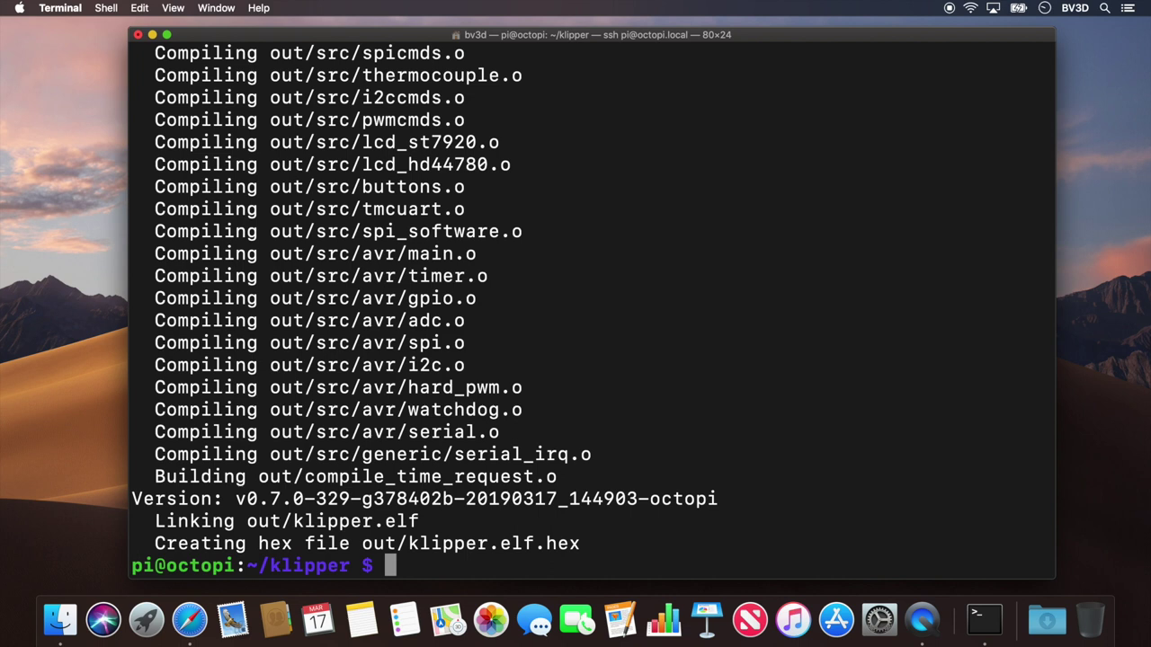
{"action": "key", "text": "super+Tab"}
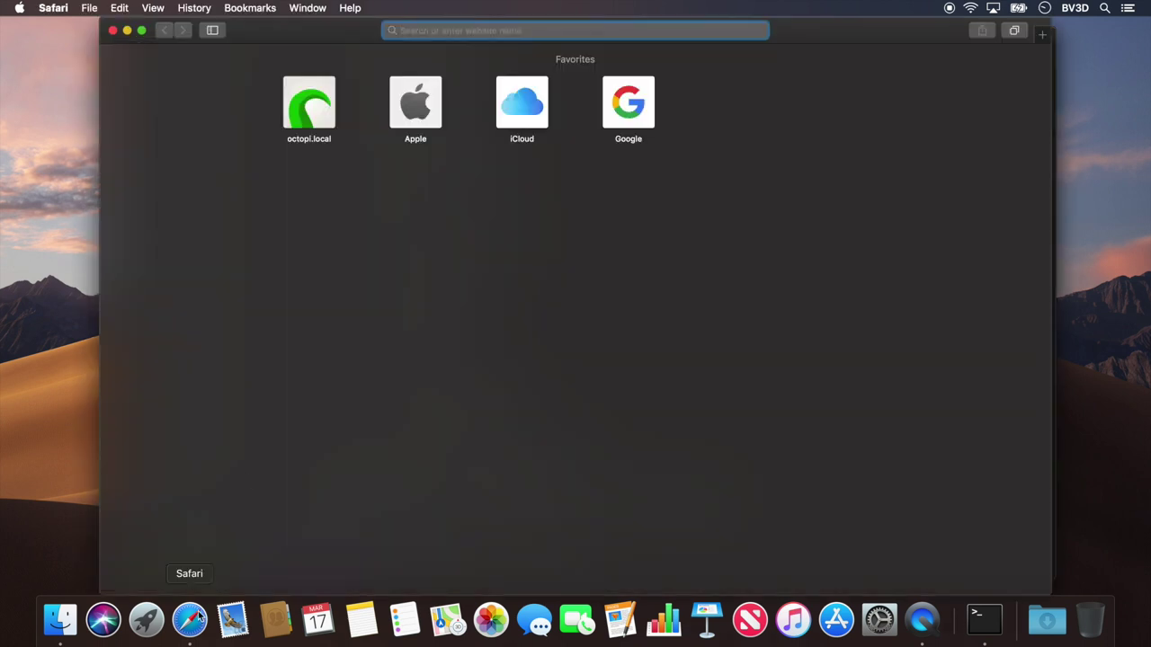
Step: Disconnect the printer in OctoPrint at octopi.local, then close the Safari window
{"action": "left_click", "coordinate": [309, 106]}
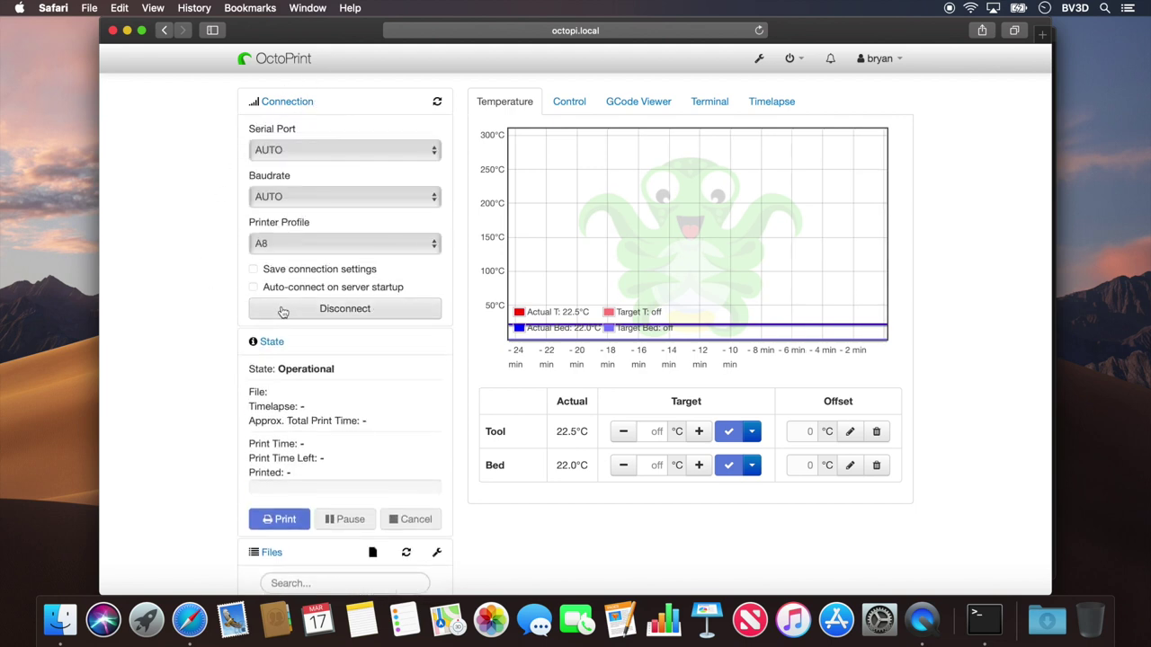
{"action": "left_click", "coordinate": [282, 311]}
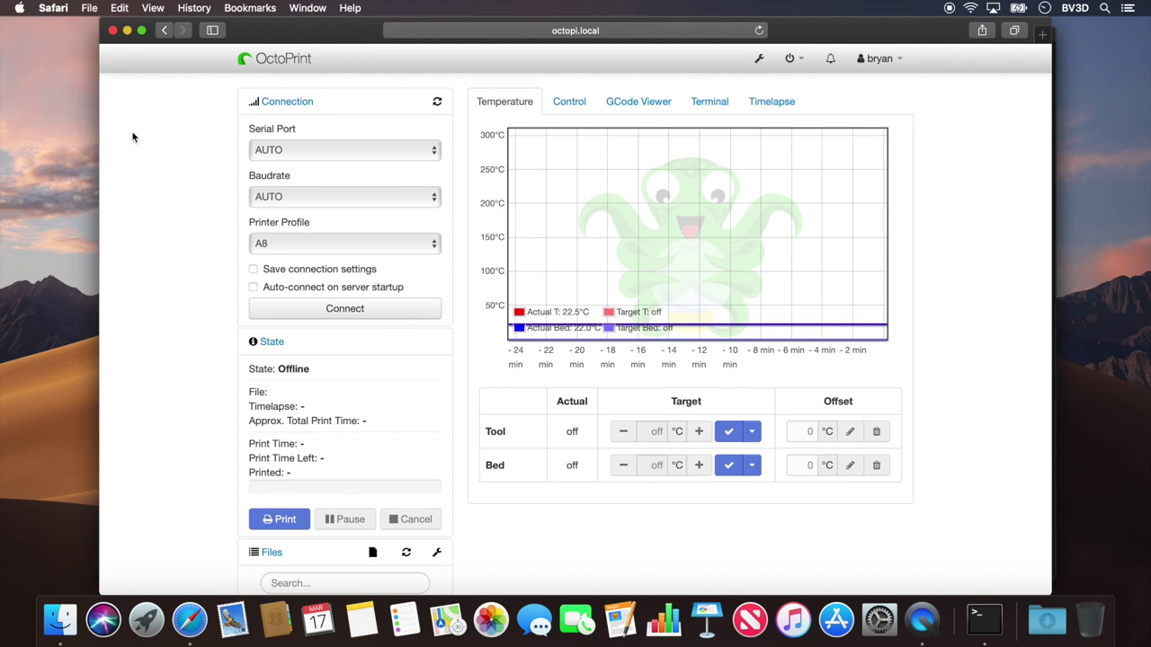
{"action": "left_click", "coordinate": [112, 30]}
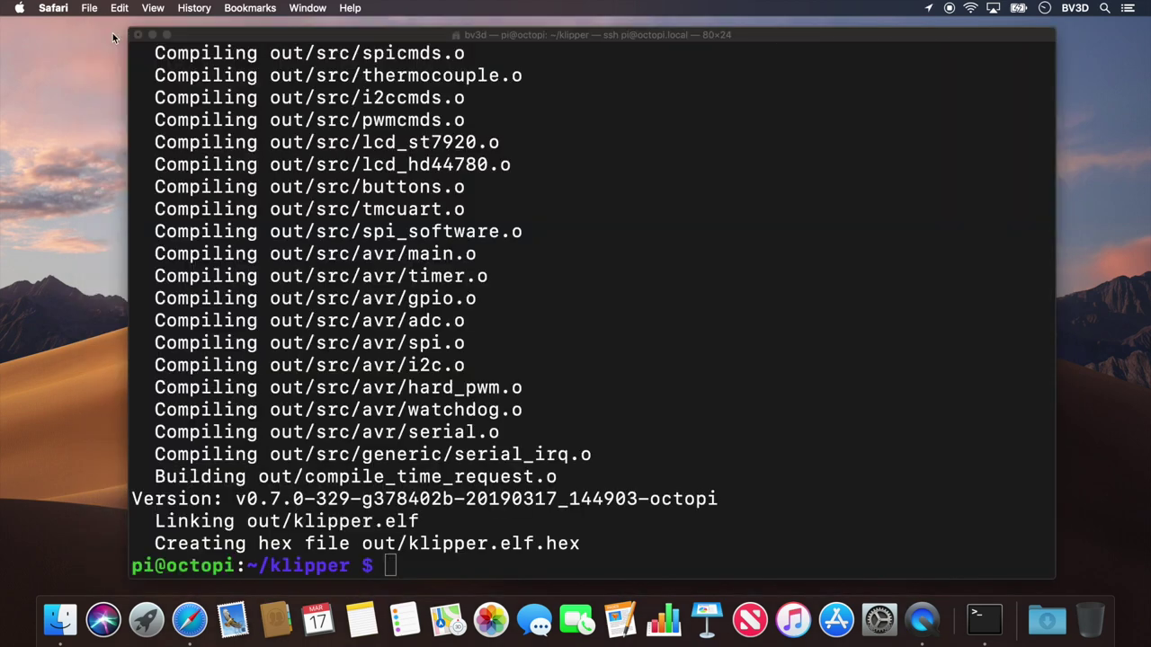
Step: Back in Terminal, stop the klipper service with sudo service klipper stop
{"action": "left_click", "coordinate": [411, 458]}
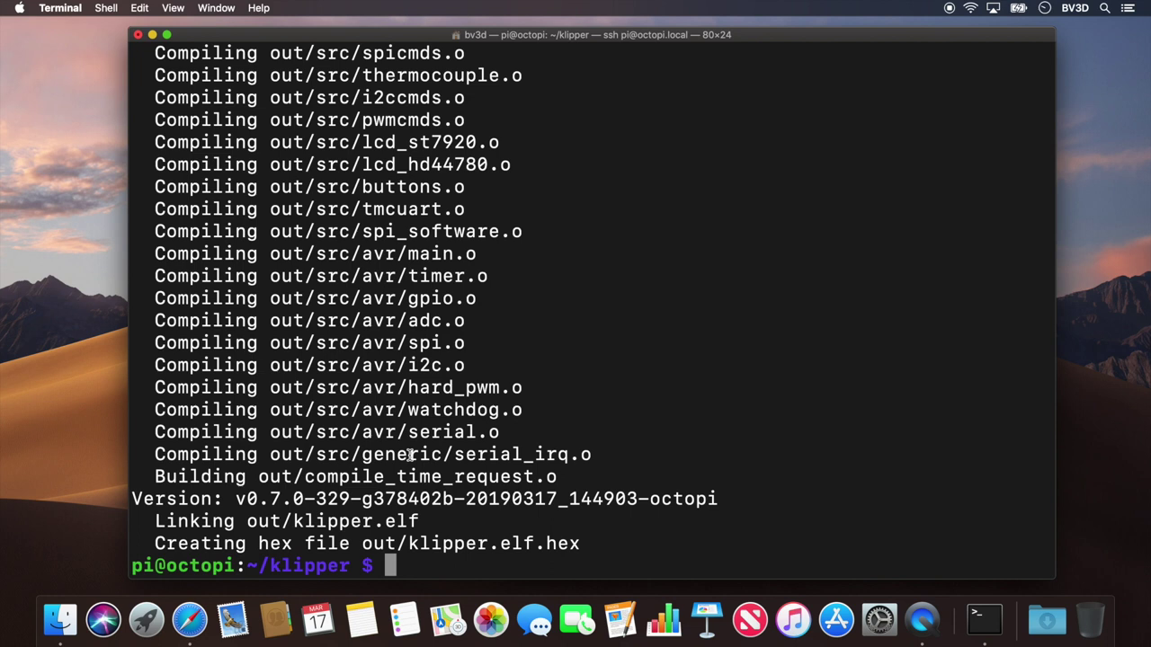
{"action": "type", "text": "sudo"}
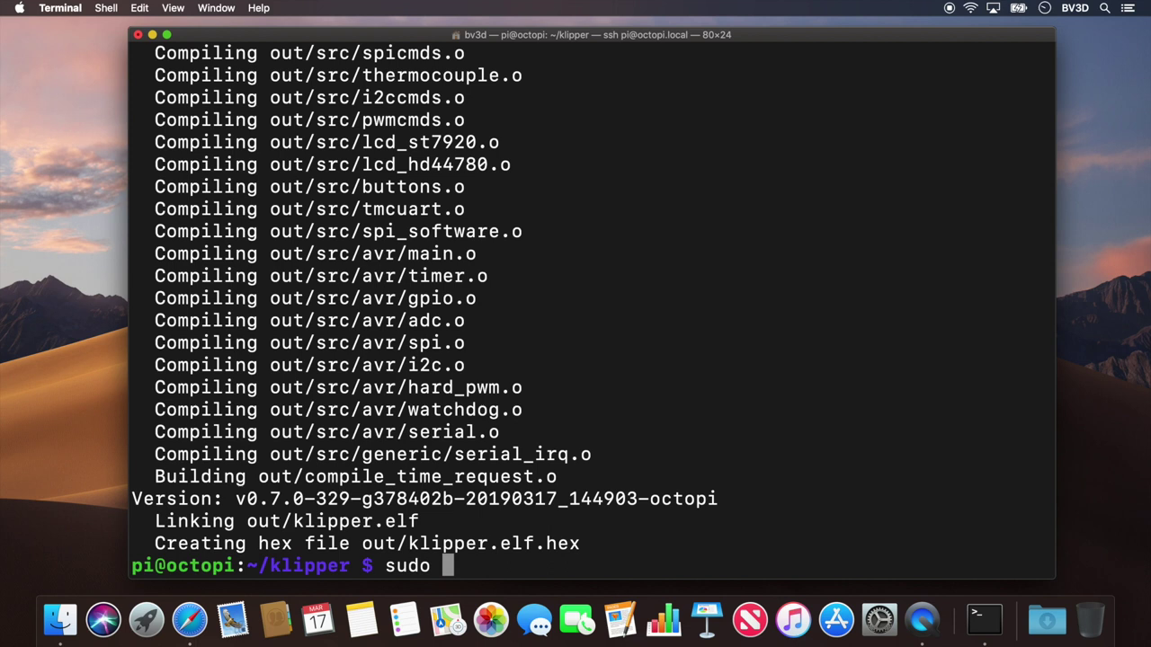
{"action": "type", "text": " service "}
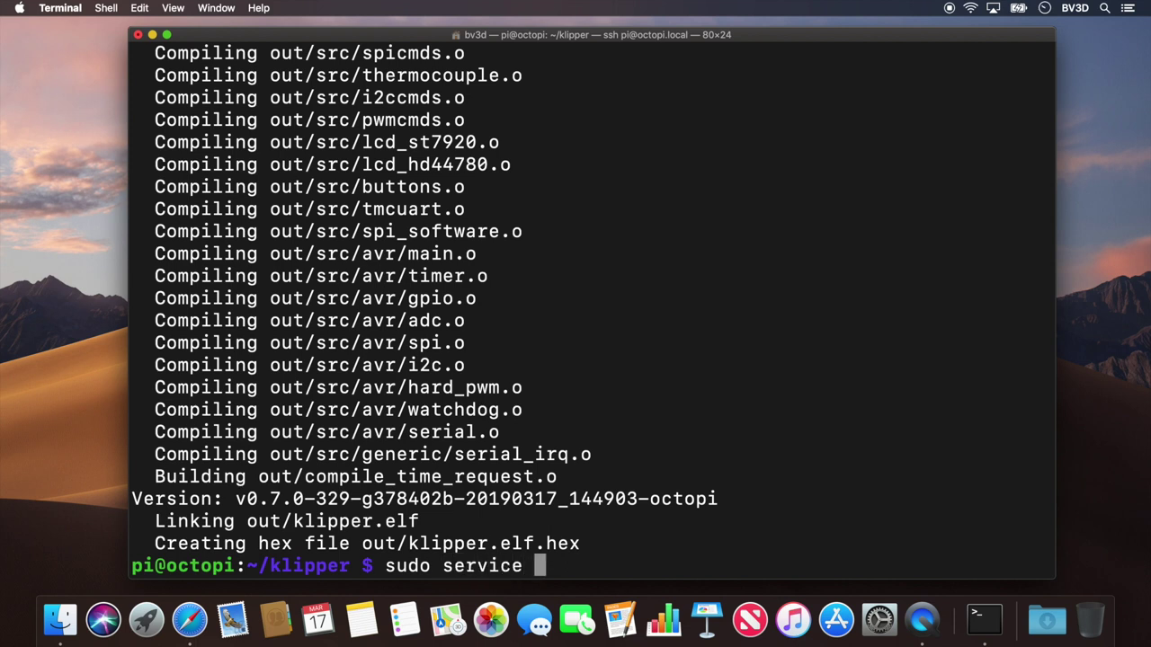
{"action": "type", "text": "klipper "}
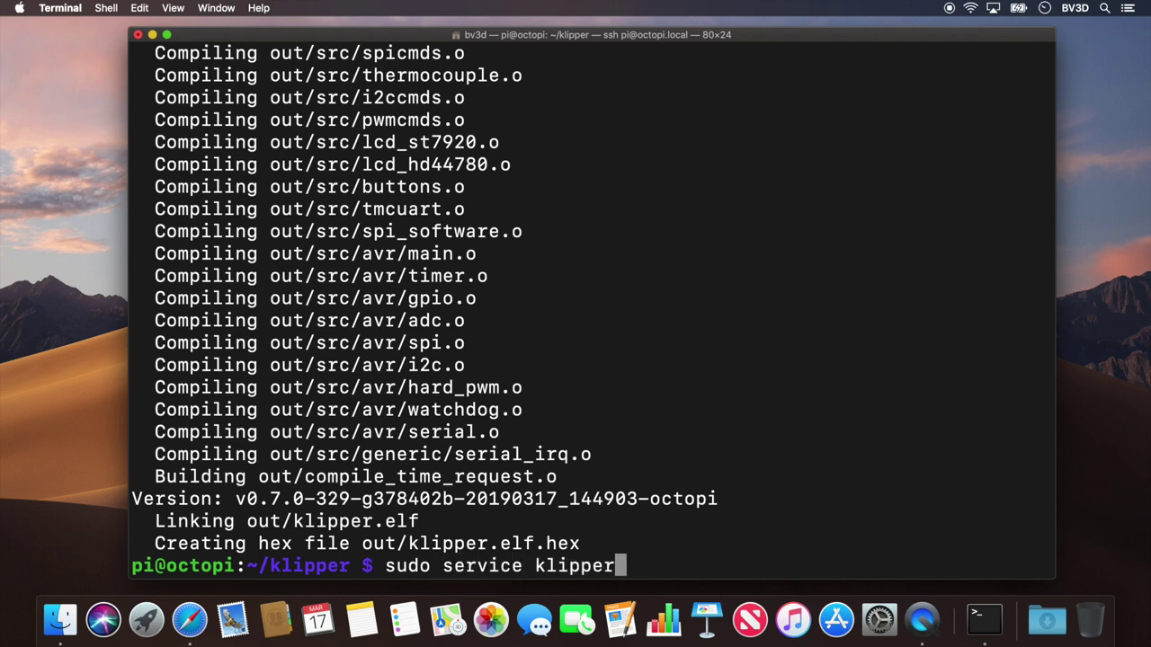
{"action": "type", "text": "stop"}
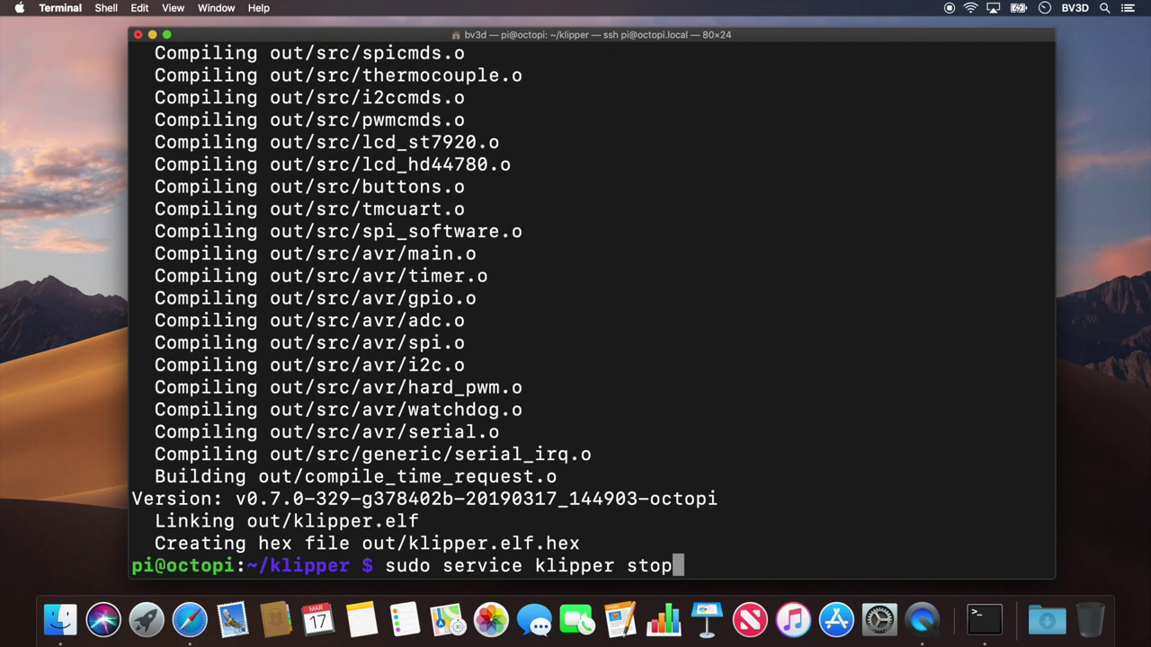
{"action": "key", "text": "Return"}
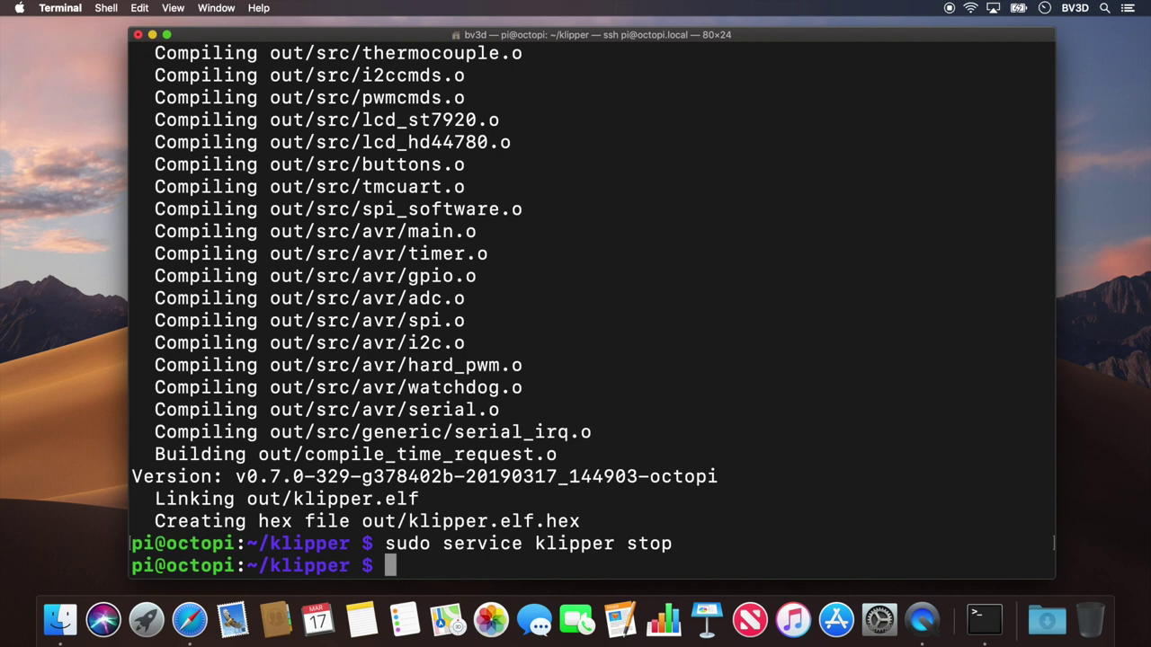
Step: Install avrdude with apt-get, confirming 6.3+r1425-1+rpt1 is already the newest version
{"action": "type", "text": "sudo "}
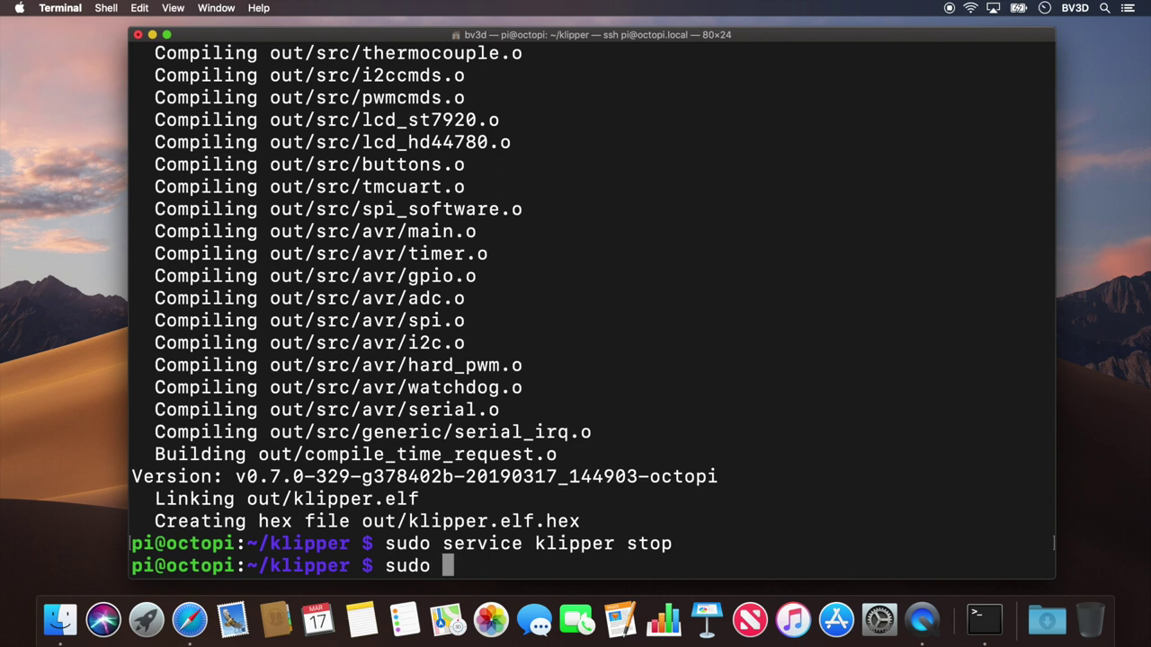
{"action": "type", "text": "apt-"}
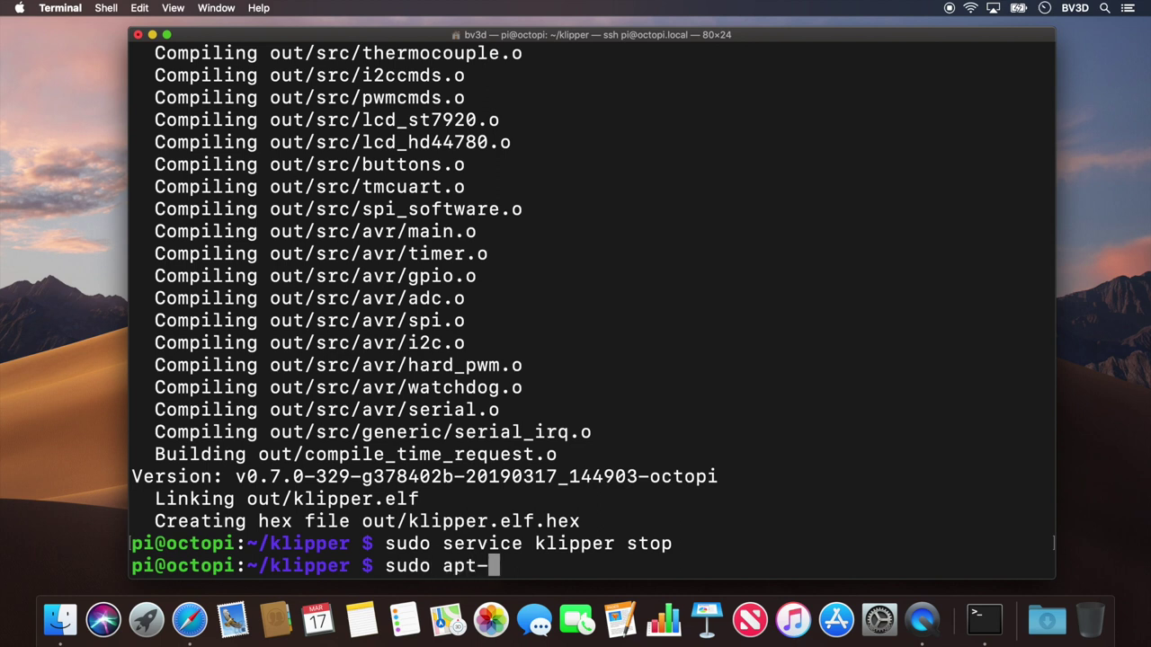
{"action": "type", "text": "get"}
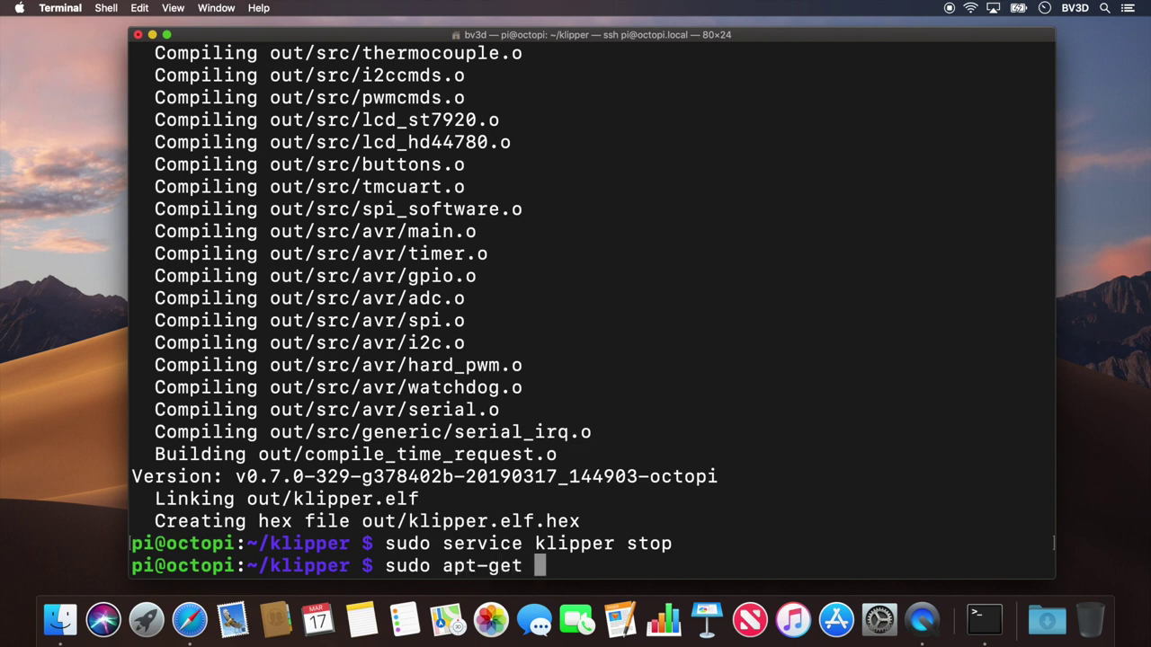
{"action": "type", "text": " install"}
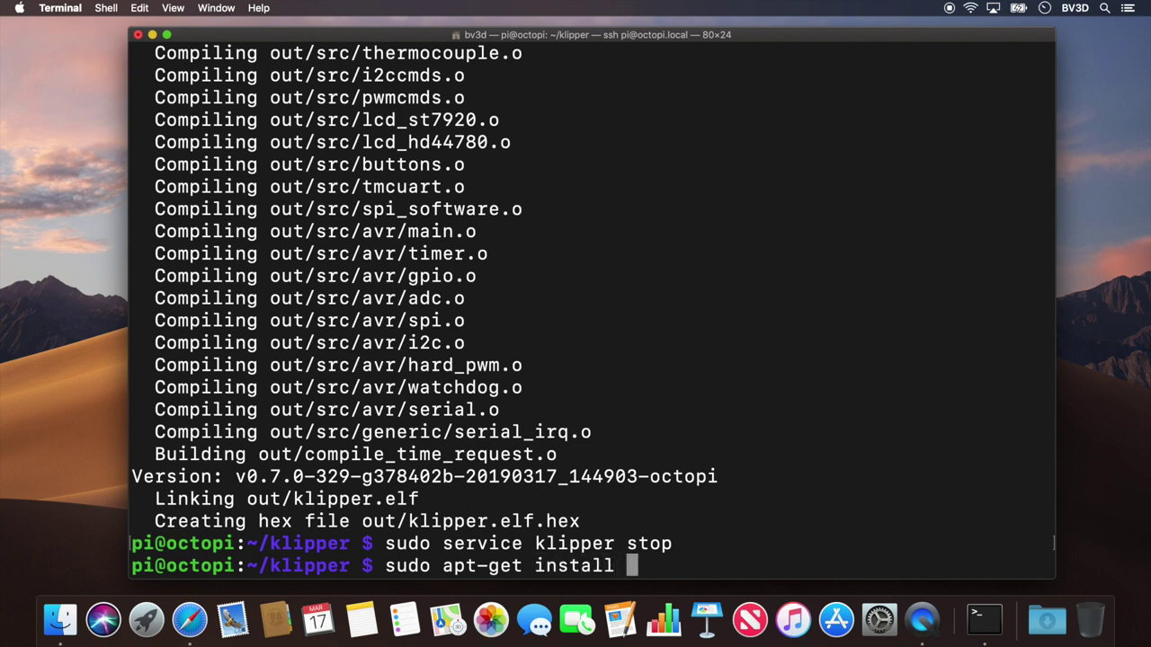
{"action": "type", "text": " avrdude"}
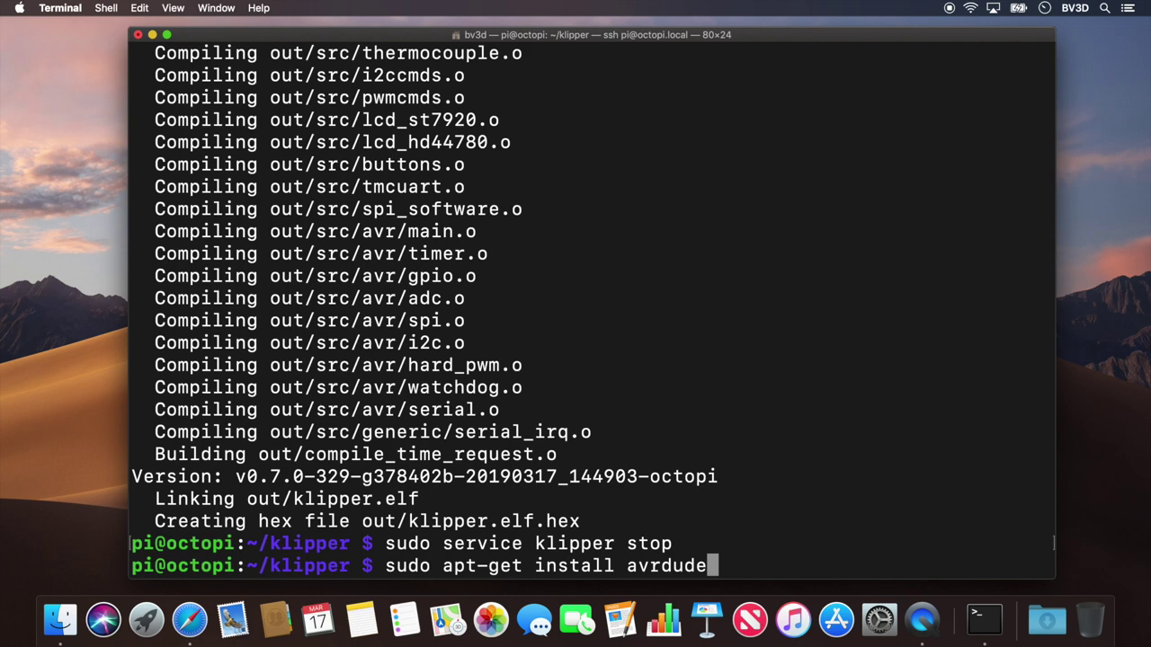
{"action": "key", "text": "Return"}
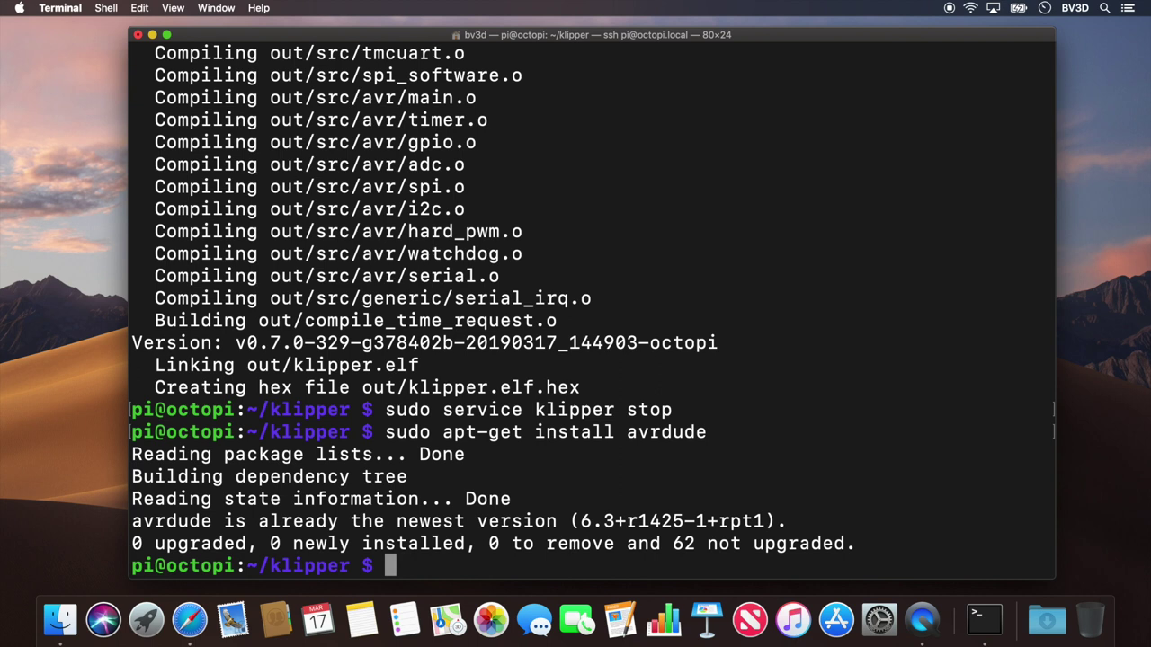
{"action": "type", "text": "avrdude"}
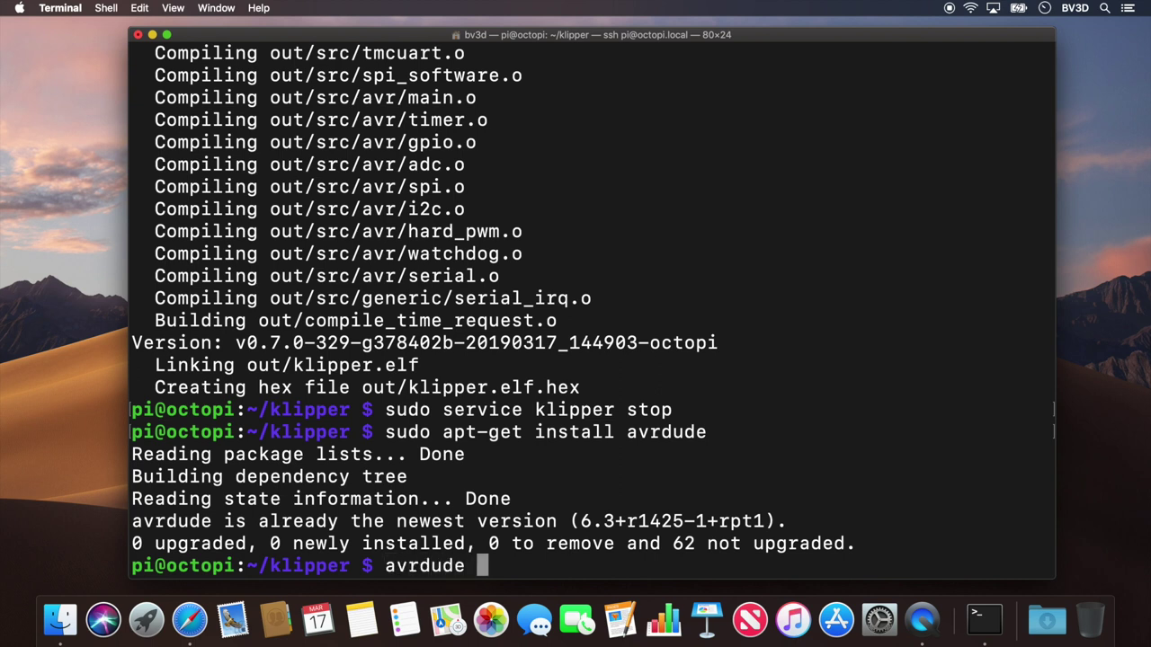
{"action": "type", "text": " -p atmega"}
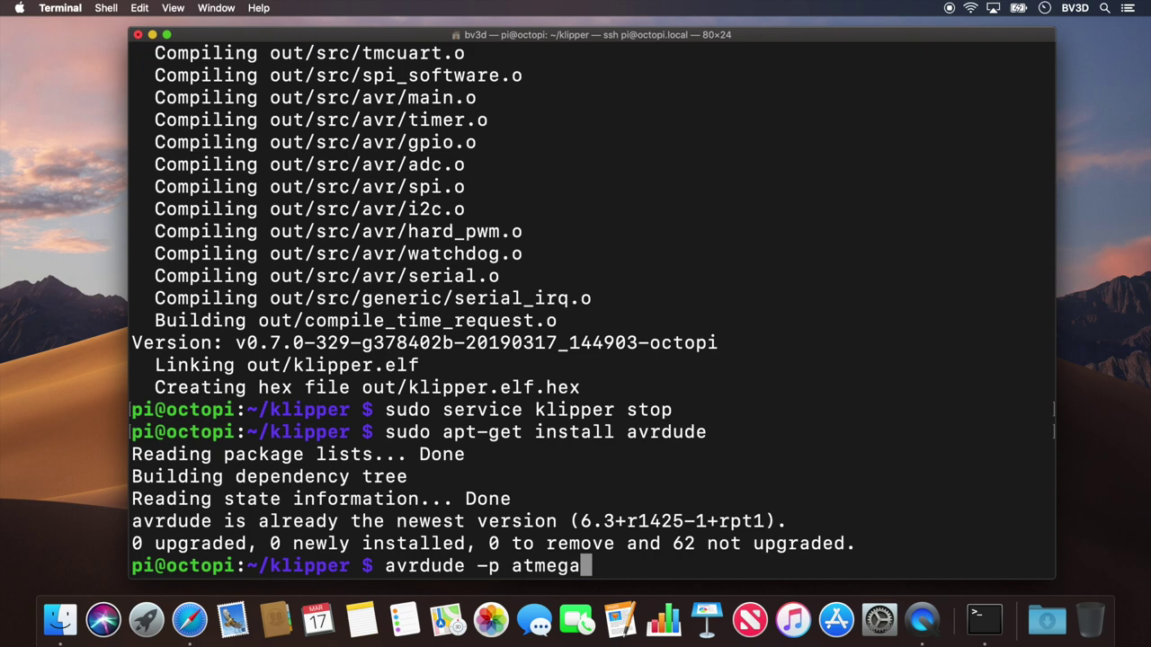
{"action": "type", "text": "1284p"}
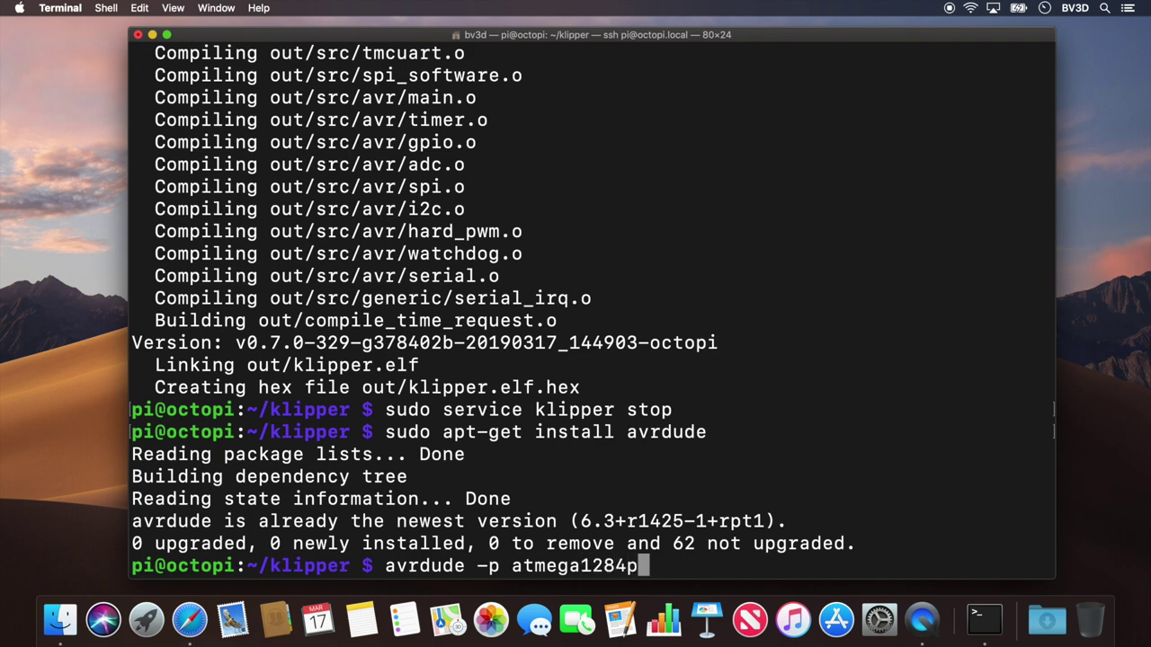
{"action": "type", "text": " -c arduino"}
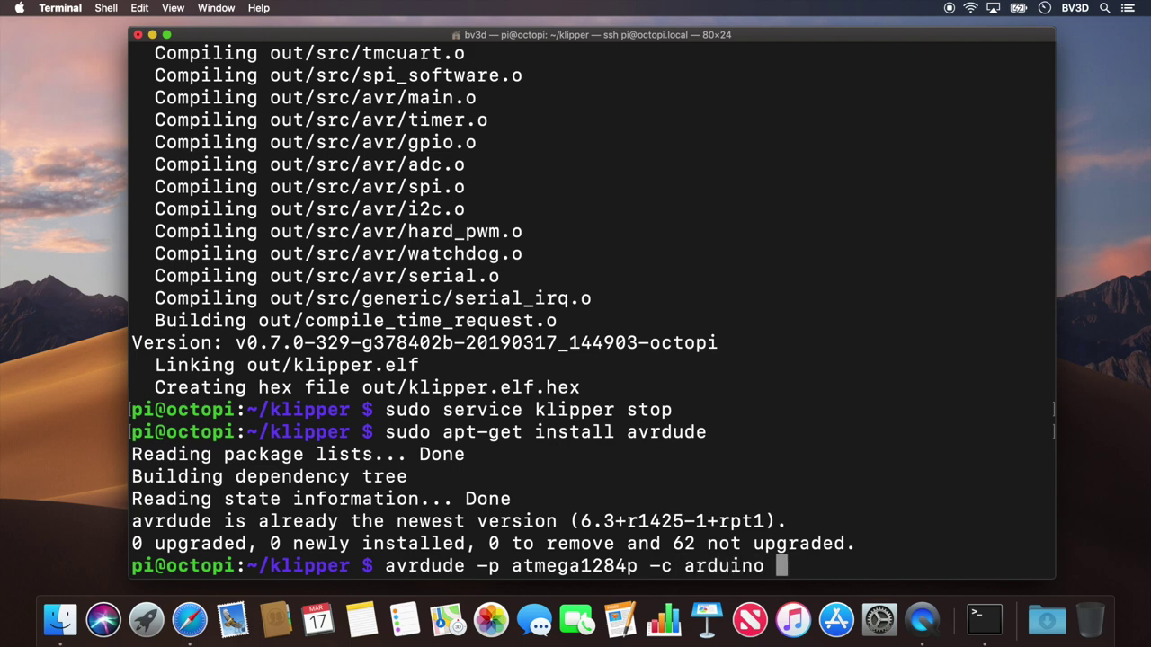
{"action": "type", "text": " -b"}
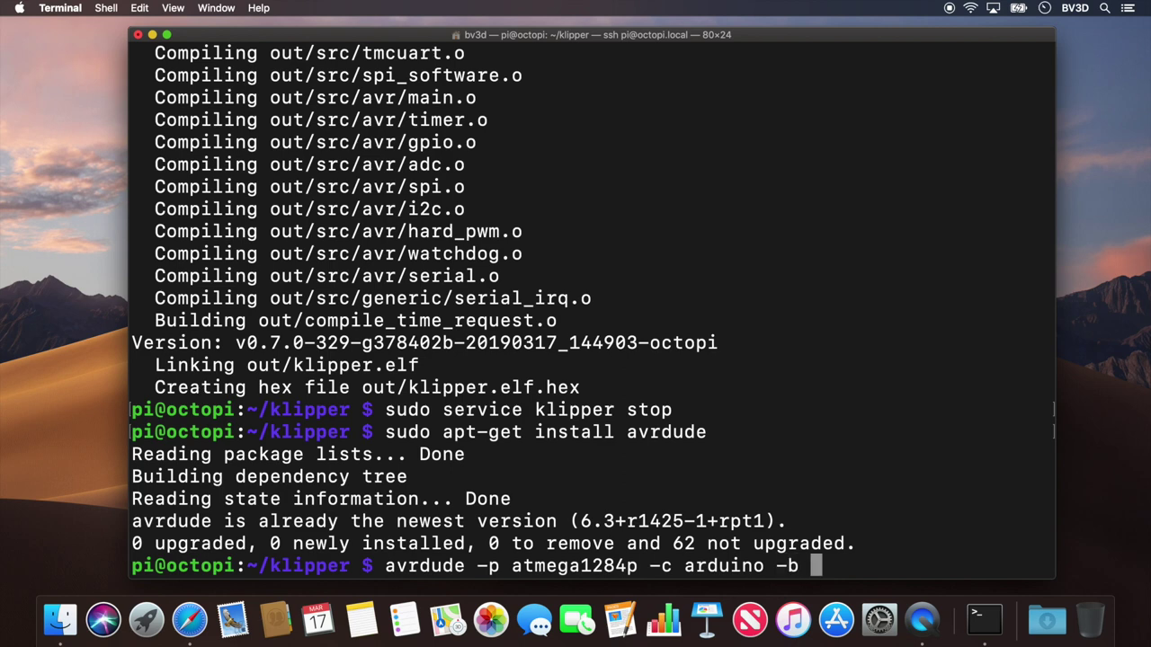
{"action": "type", "text": " 57600"}
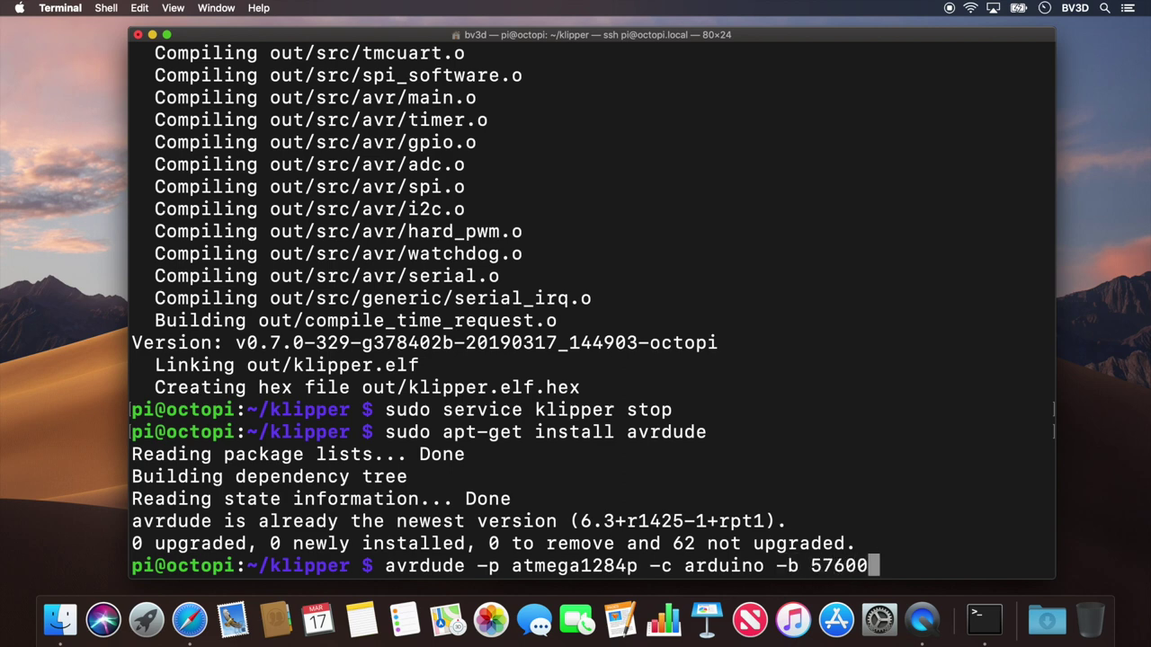
{"action": "type", "text": " -P "}
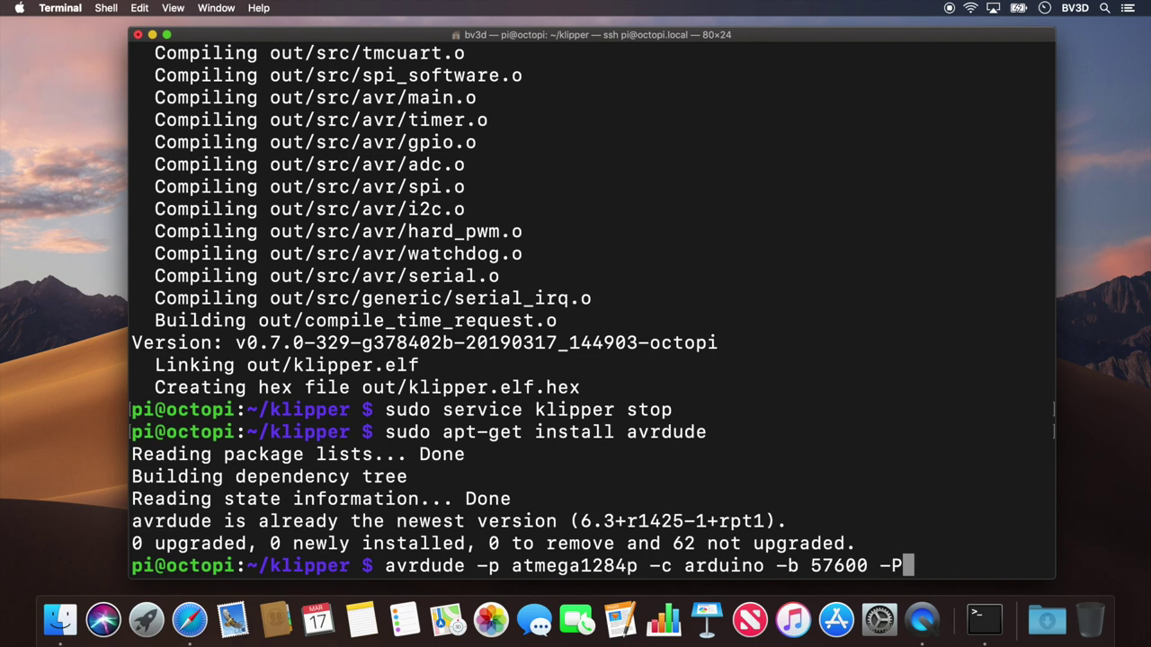
{"action": "type", "text": "/dev/"}
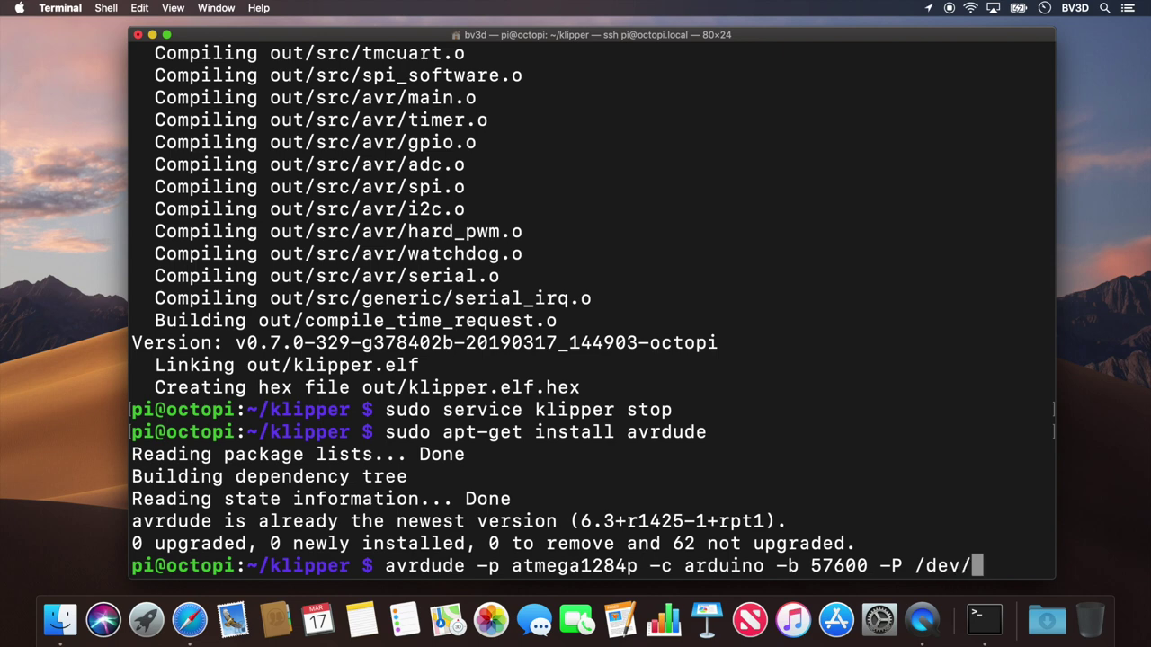
{"action": "type", "text": "ttyUSB"}
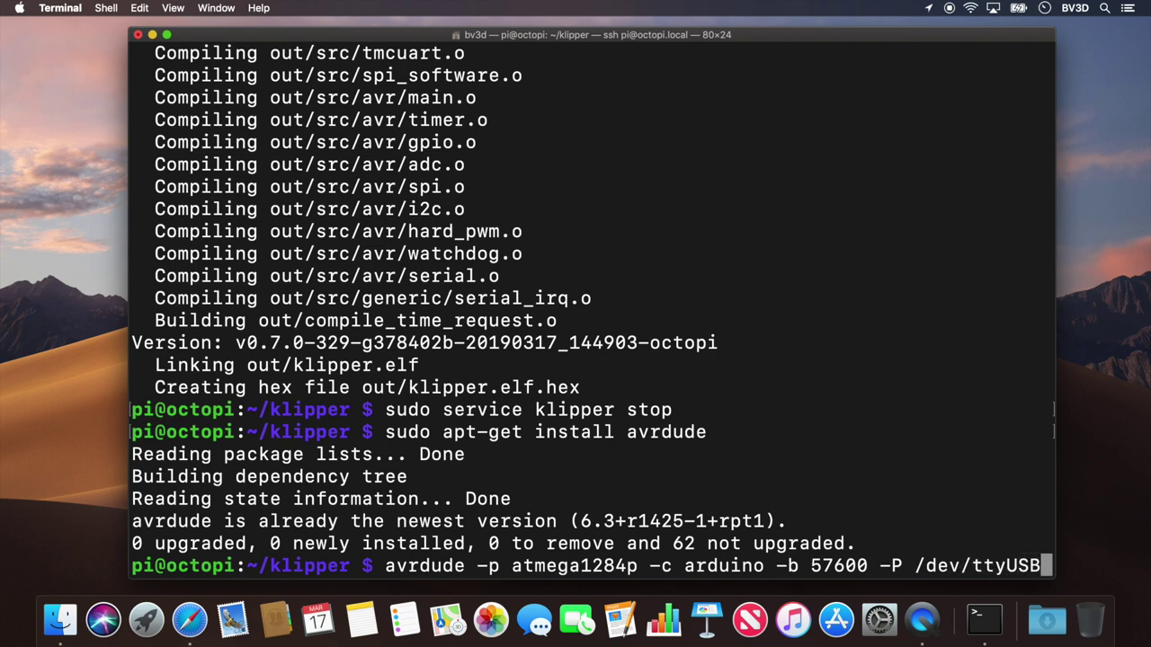
{"action": "type", "text": "0 "}
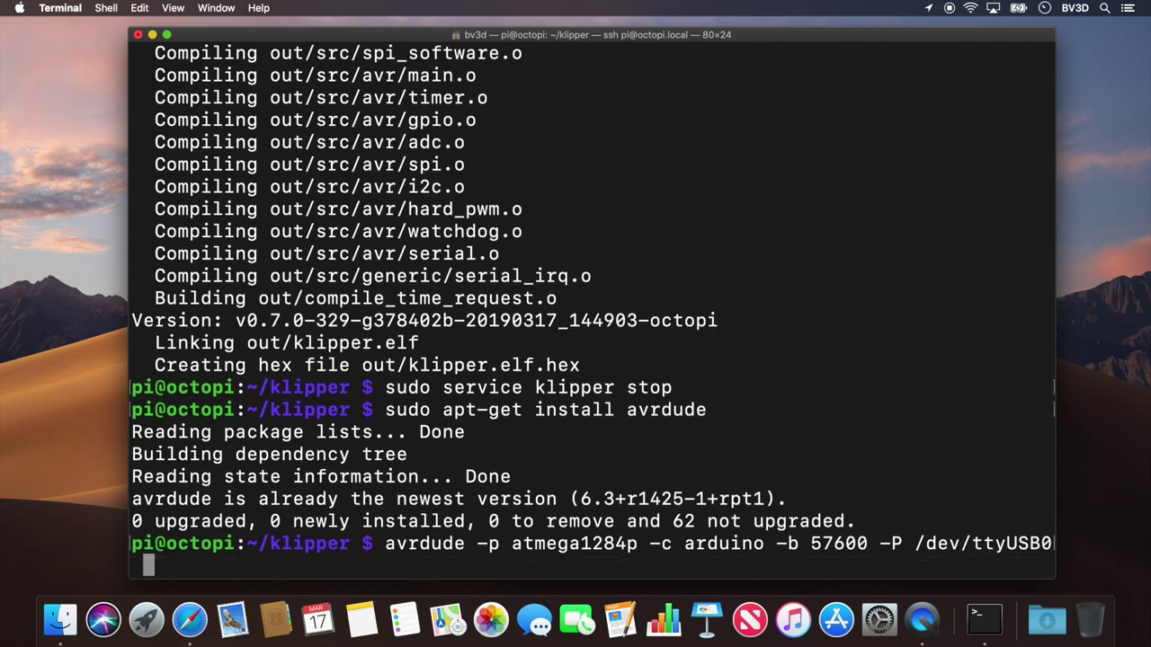
{"action": "type", "text": "-U"}
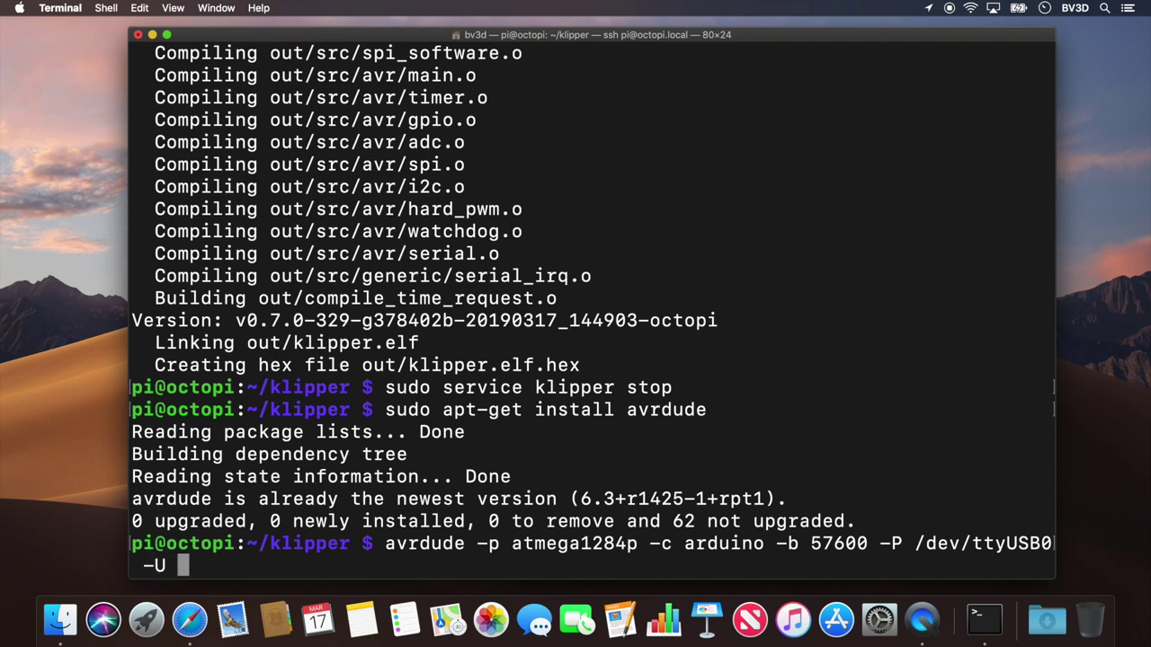
{"action": "type", "text": " out"}
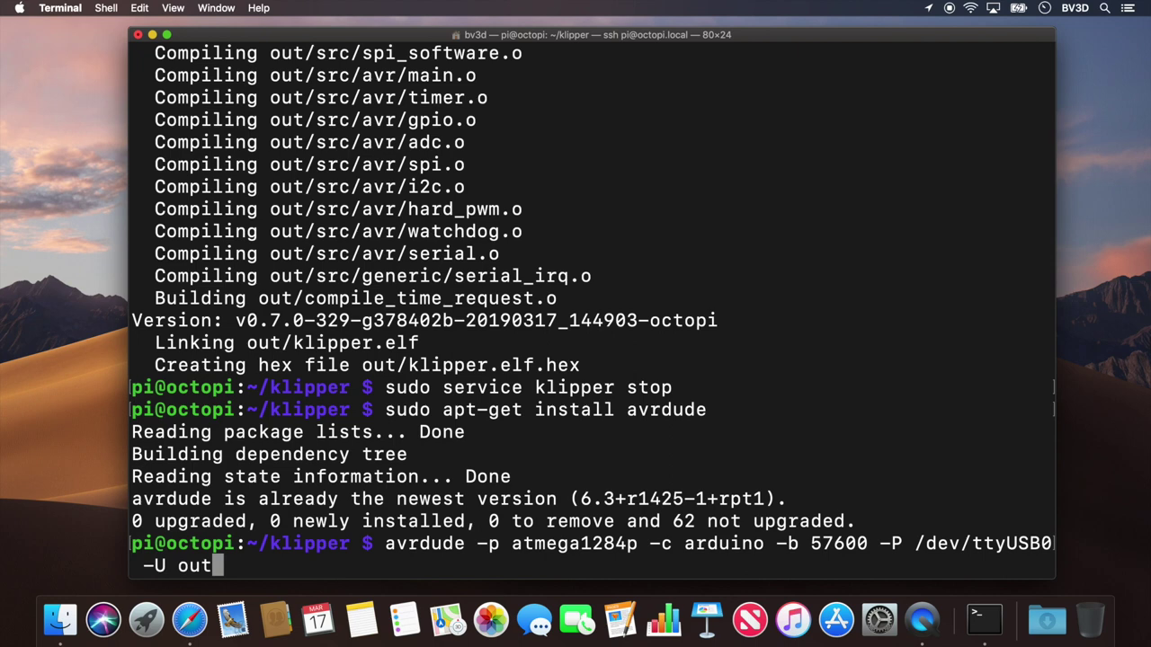
{"action": "type", "text": "/klipper."}
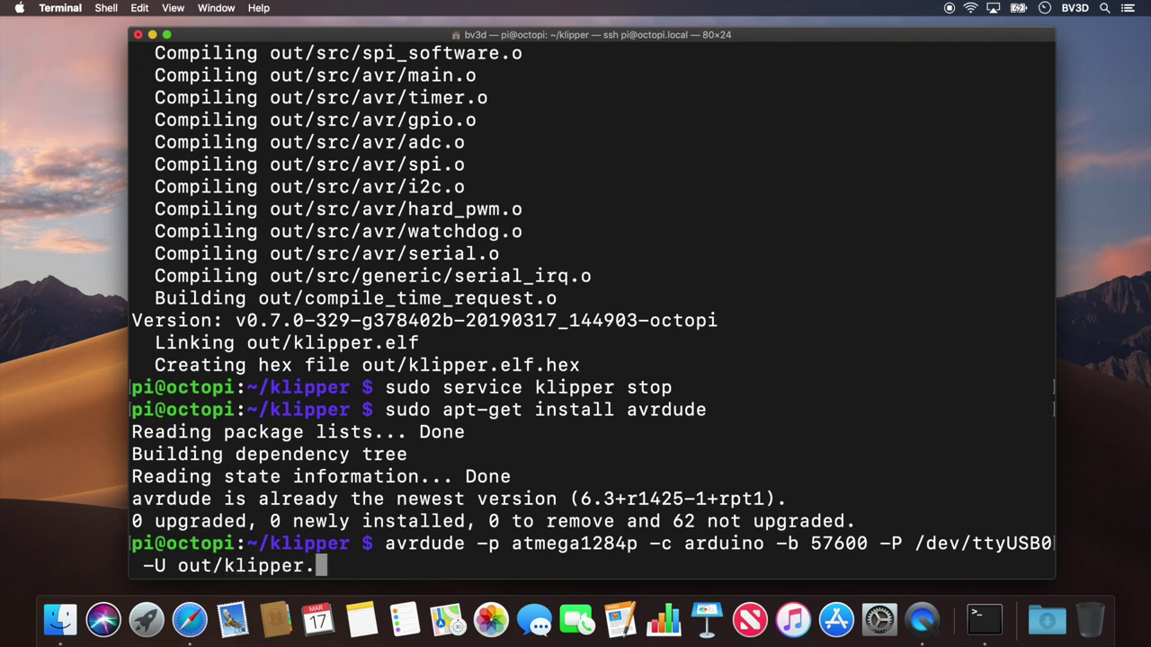
Step: Flash out/klipper.elf.hex to the atmega1284p at 57600 baud on /dev/ttyUSB0 with avrdude
{"action": "type", "text": "elf.hex"}
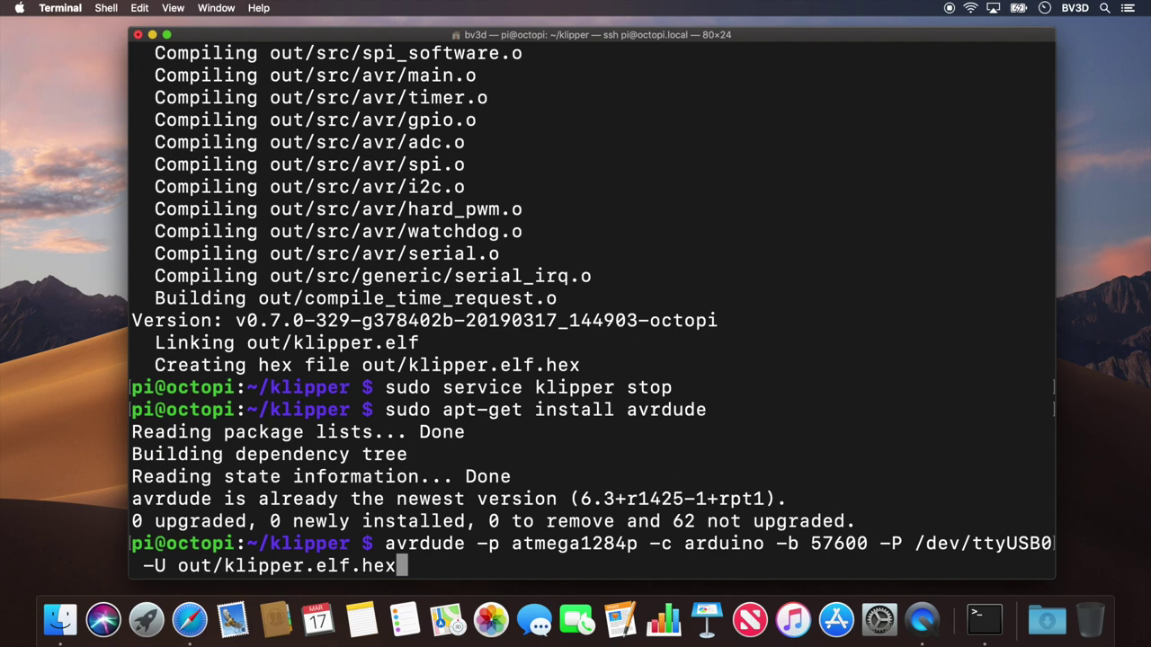
{"action": "key", "text": "Return"}
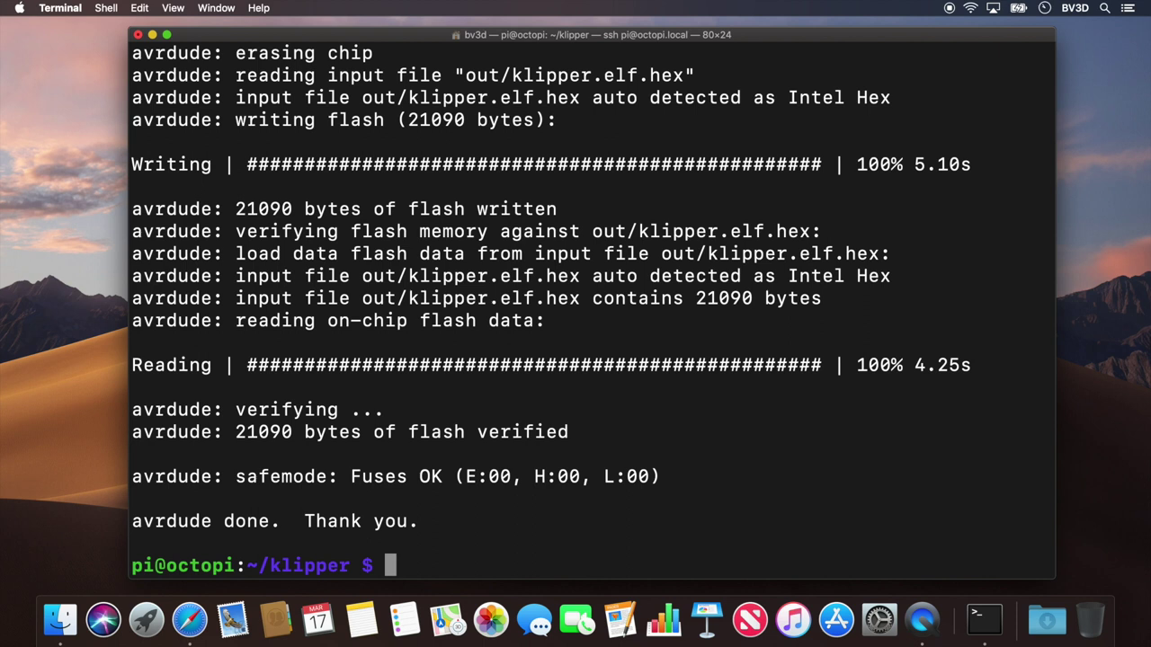
Step: Start the Klipper service again with 'sudo service klipper start'
{"action": "type", "text": "sudo "}
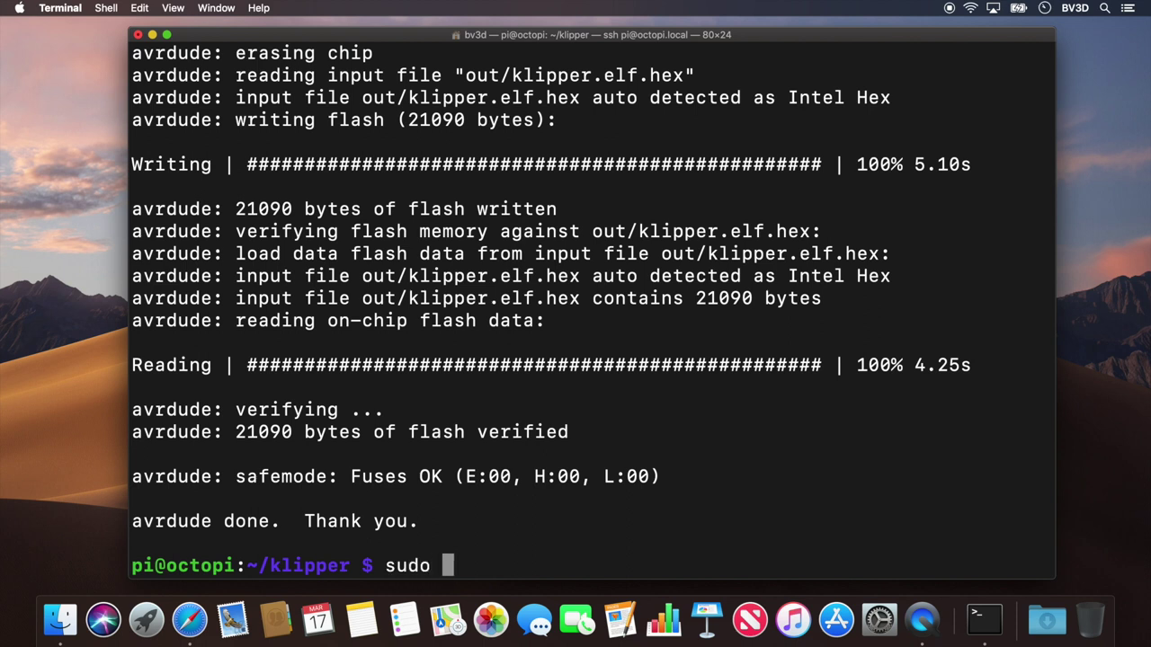
{"action": "type", "text": "service"}
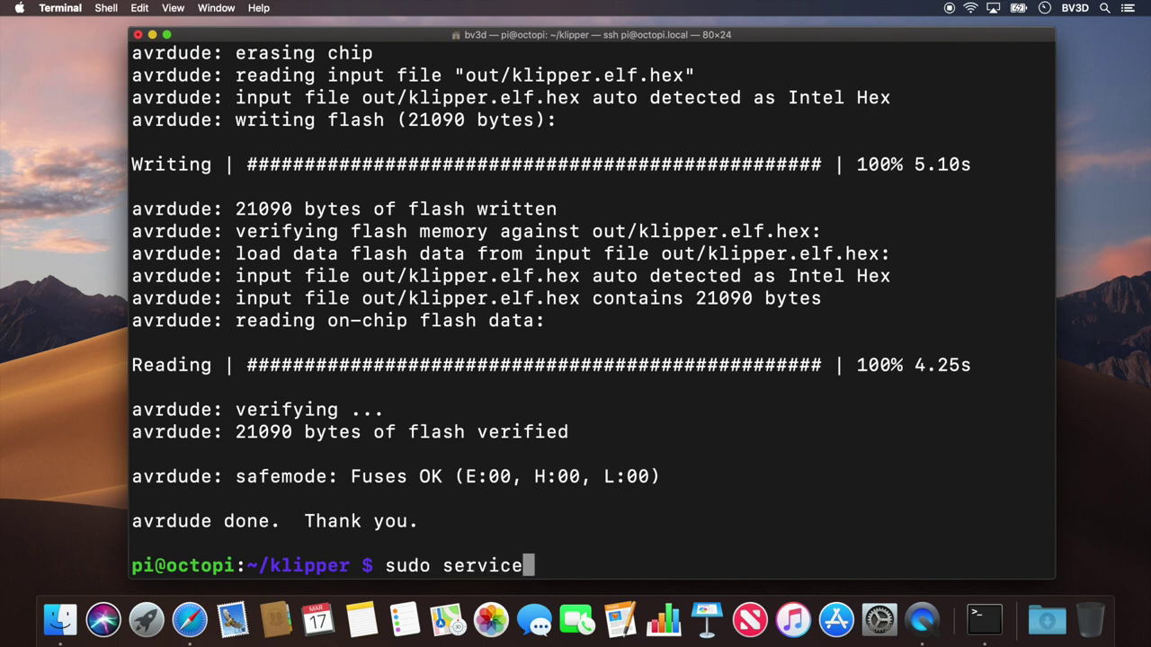
{"action": "type", "text": " klipper "}
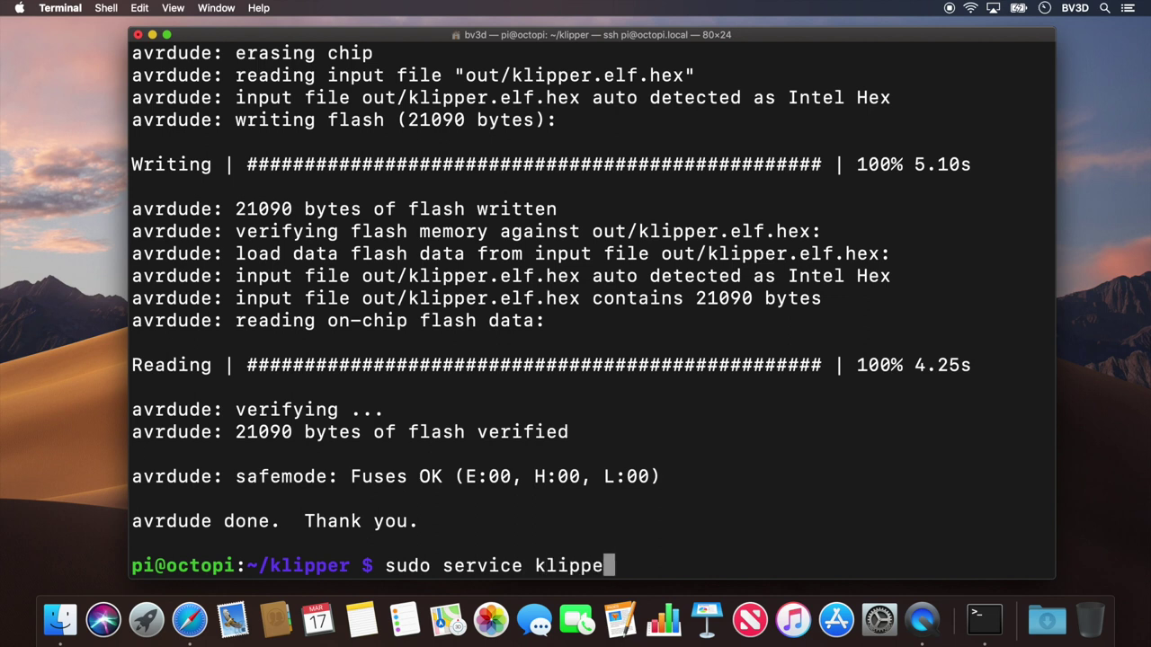
{"action": "type", "text": "start"}
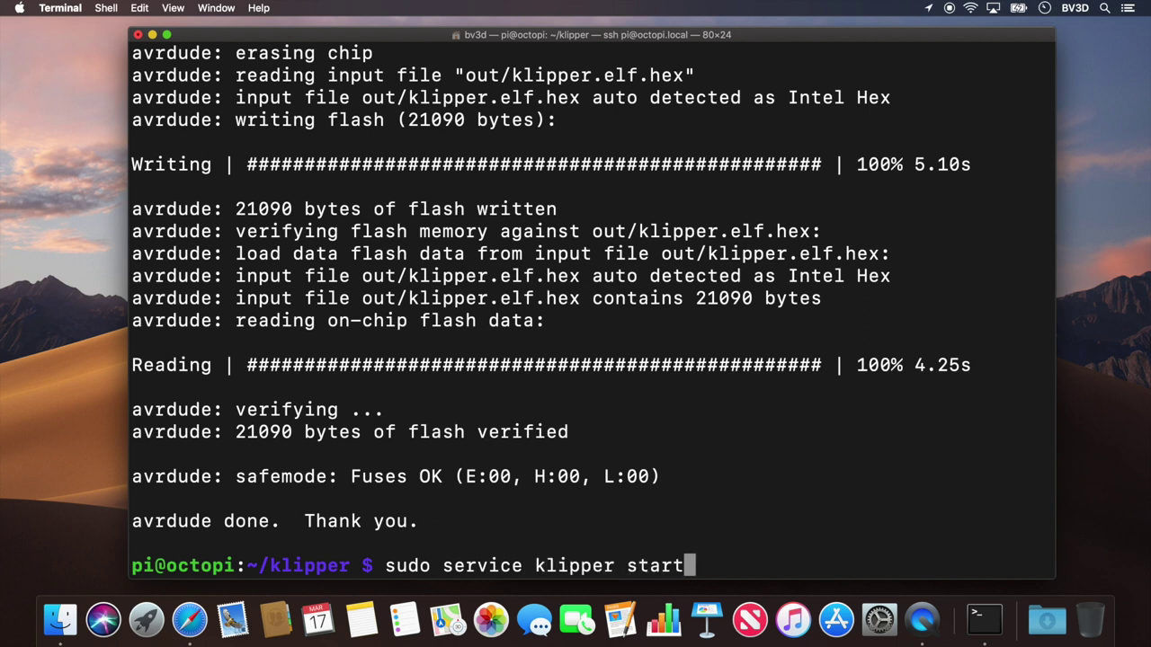
{"action": "key", "text": "Return"}
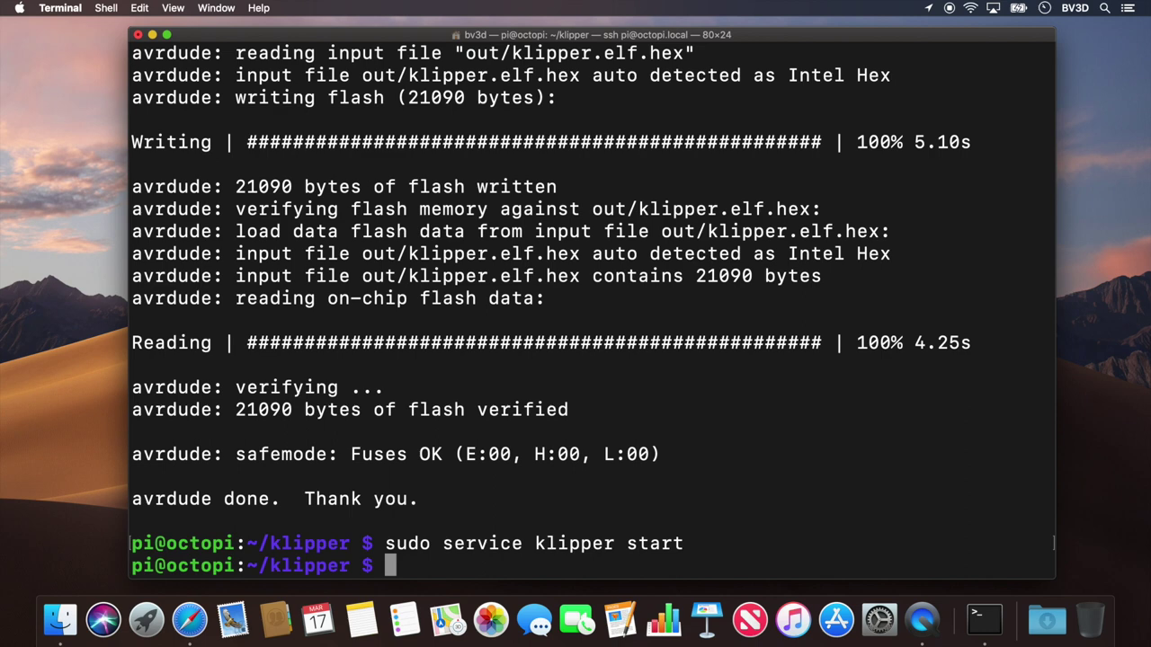
{"action": "left_click", "coordinate": [190, 621]}
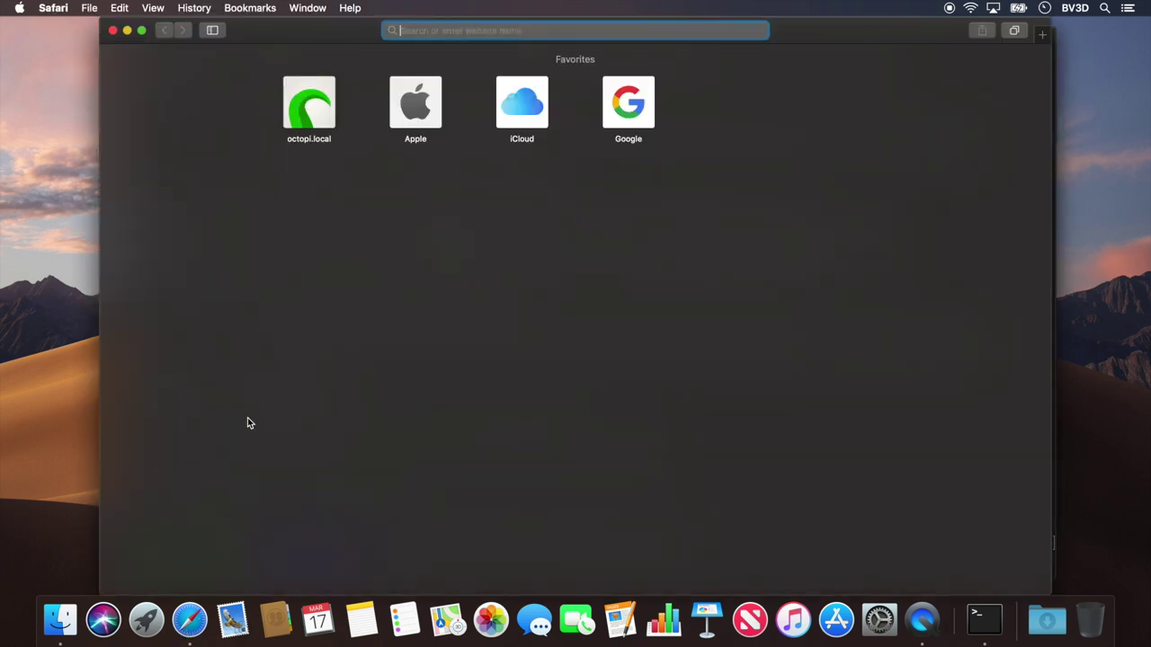
Step: Add /tmp/printer as an additional serial port in OctoPrint's Serial Connection settings and save
{"action": "left_click", "coordinate": [308, 107]}
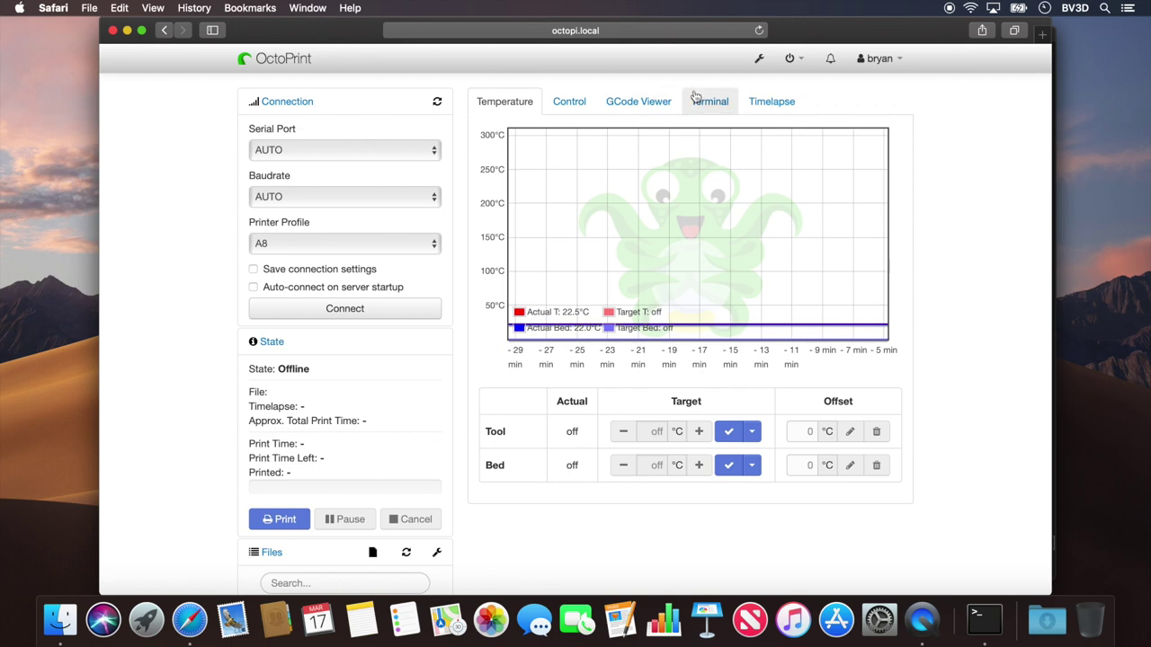
{"action": "left_click", "coordinate": [759, 60]}
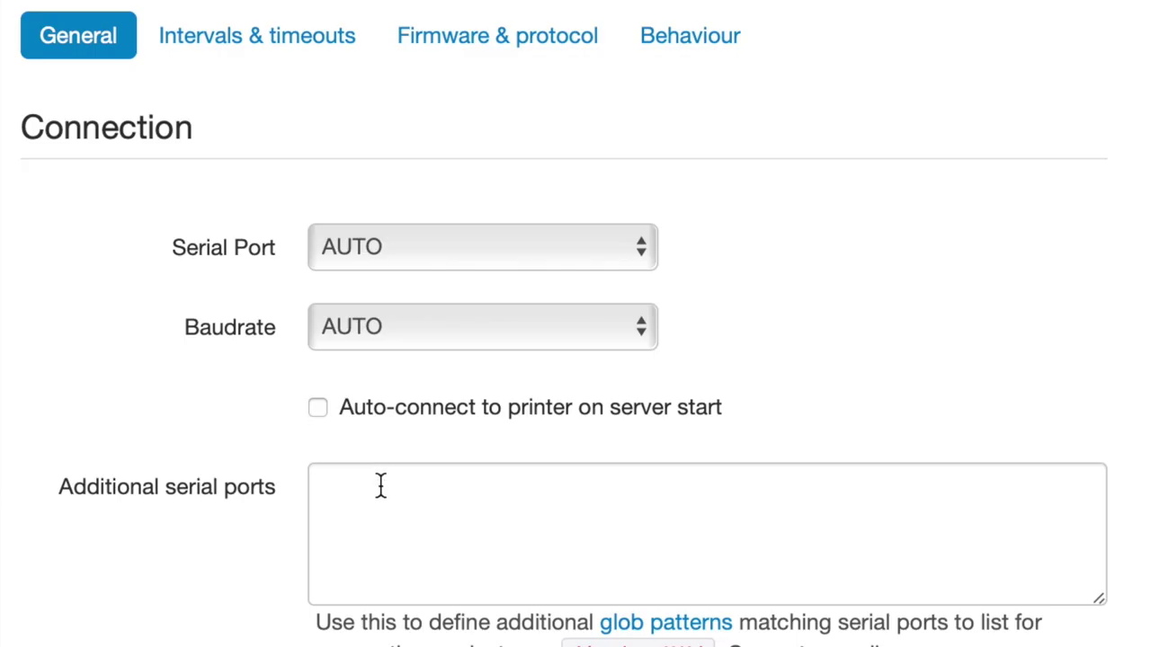
{"action": "left_click", "coordinate": [576, 323]}
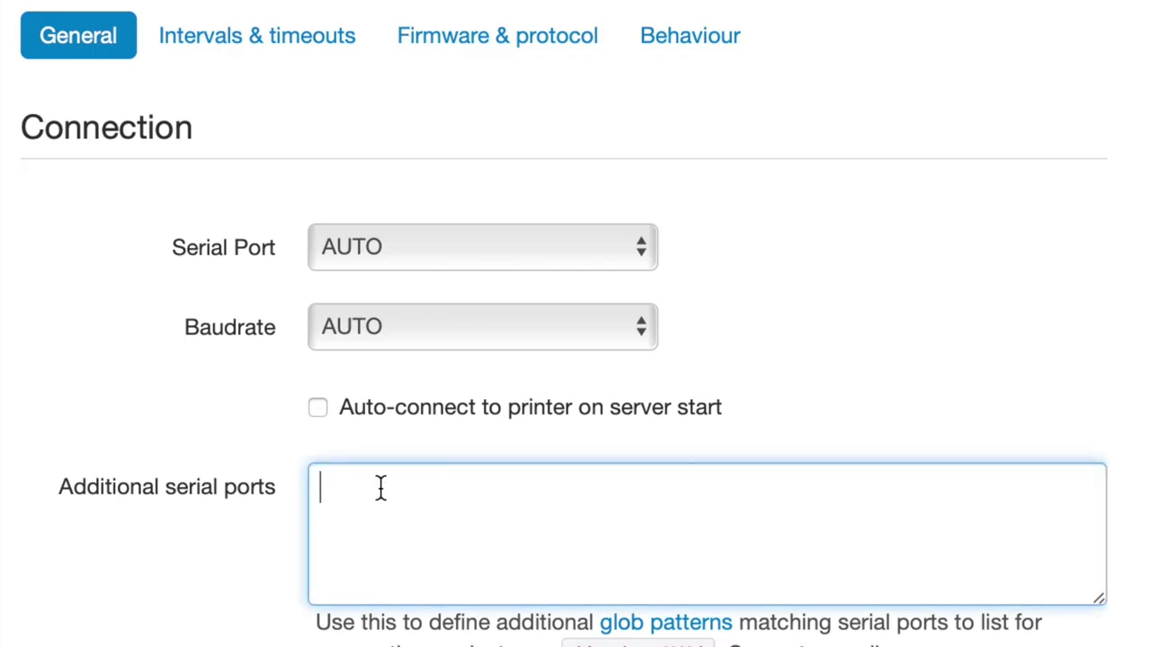
{"action": "type", "text": "/tmp/print"}
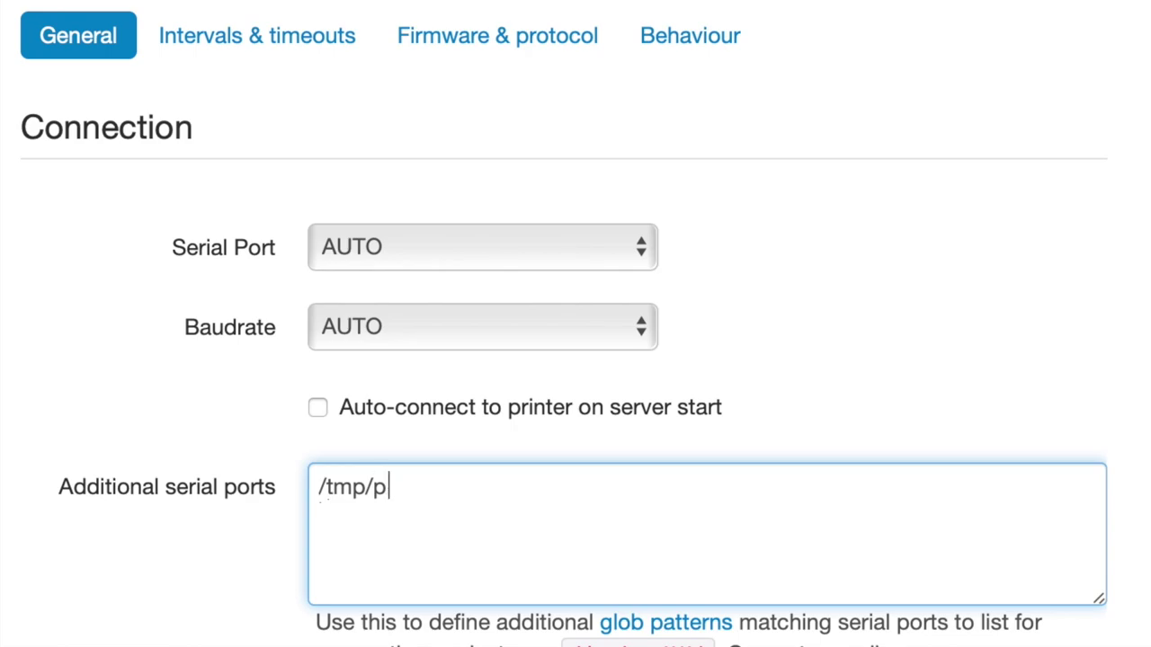
{"action": "type", "text": "er"}
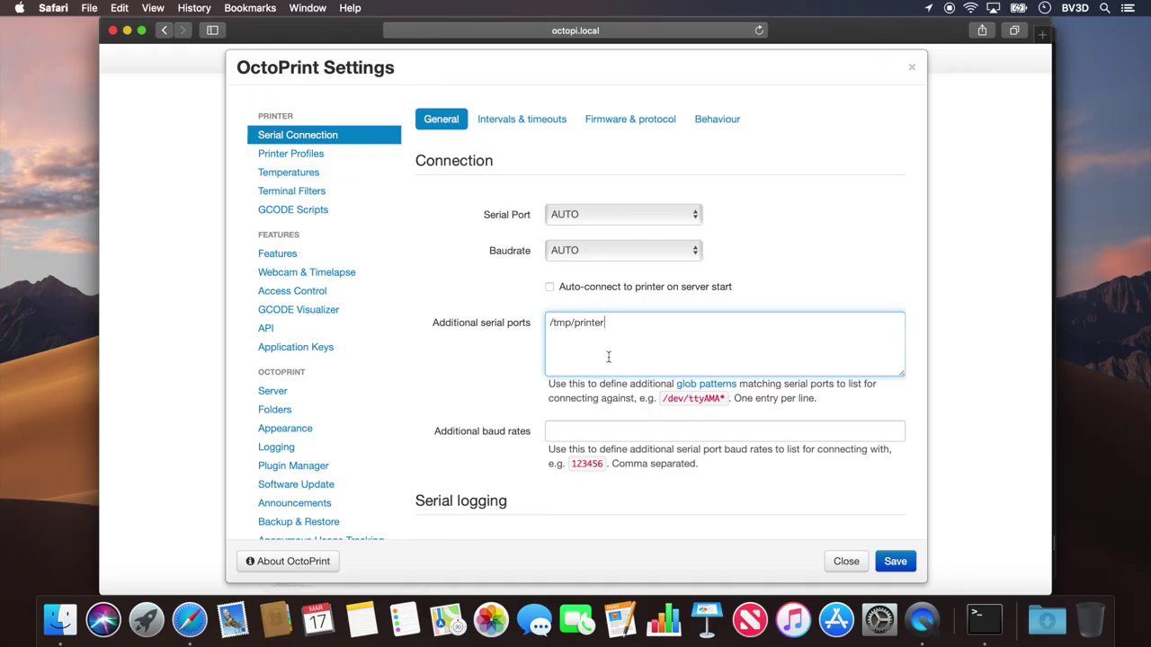
{"action": "left_click", "coordinate": [892, 561]}
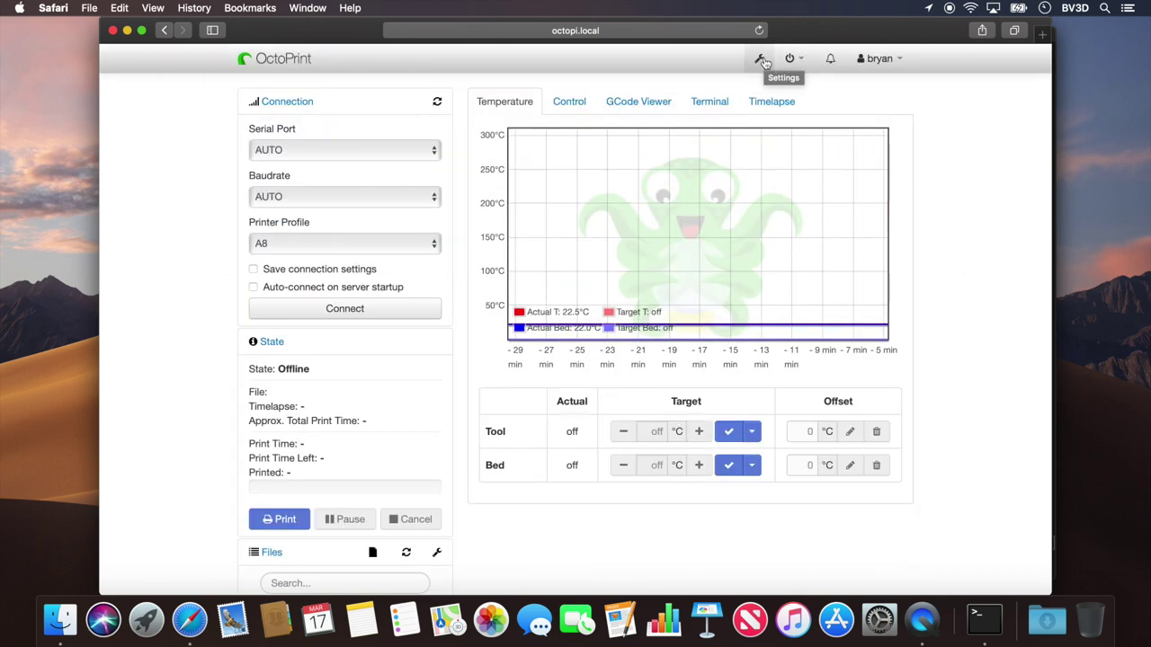
Step: Set the serial port to /tmp/printer, make firmware errors cancel prints but stay connected, then connect
{"action": "left_click", "coordinate": [762, 60]}
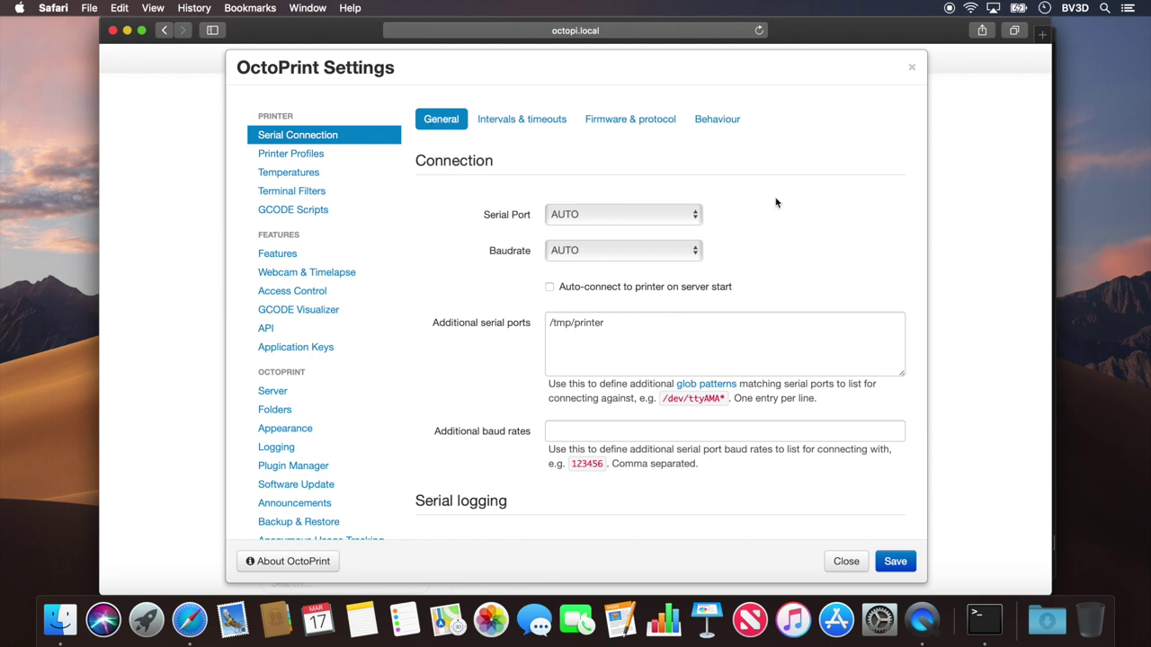
{"action": "left_click", "coordinate": [688, 215]}
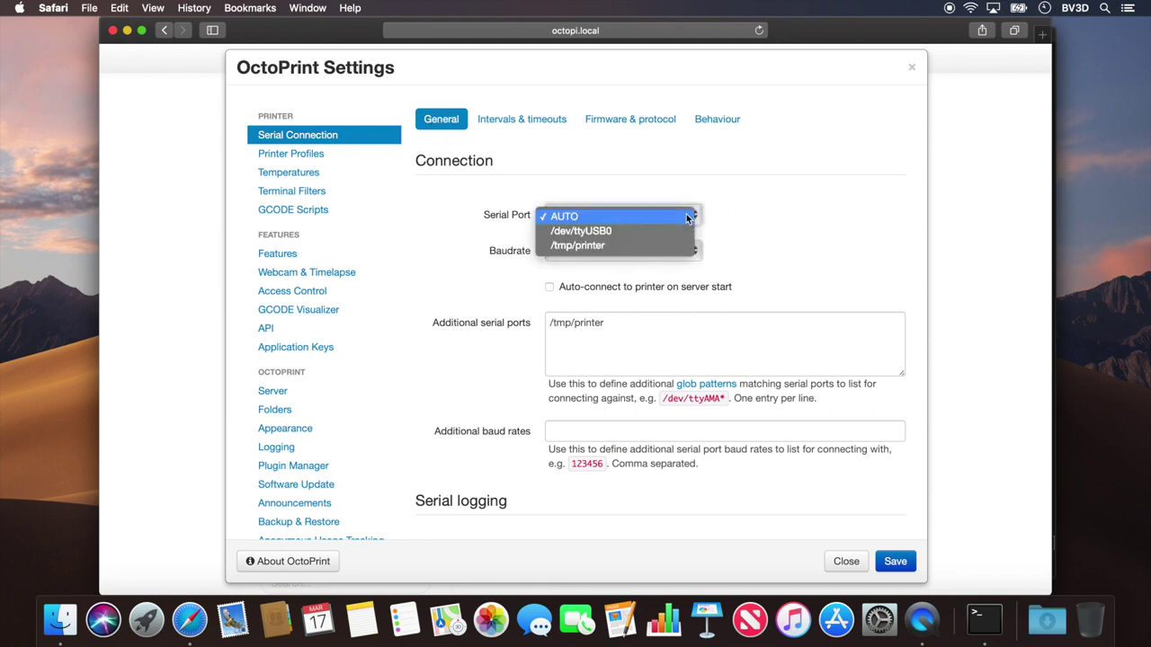
{"action": "left_click", "coordinate": [624, 245]}
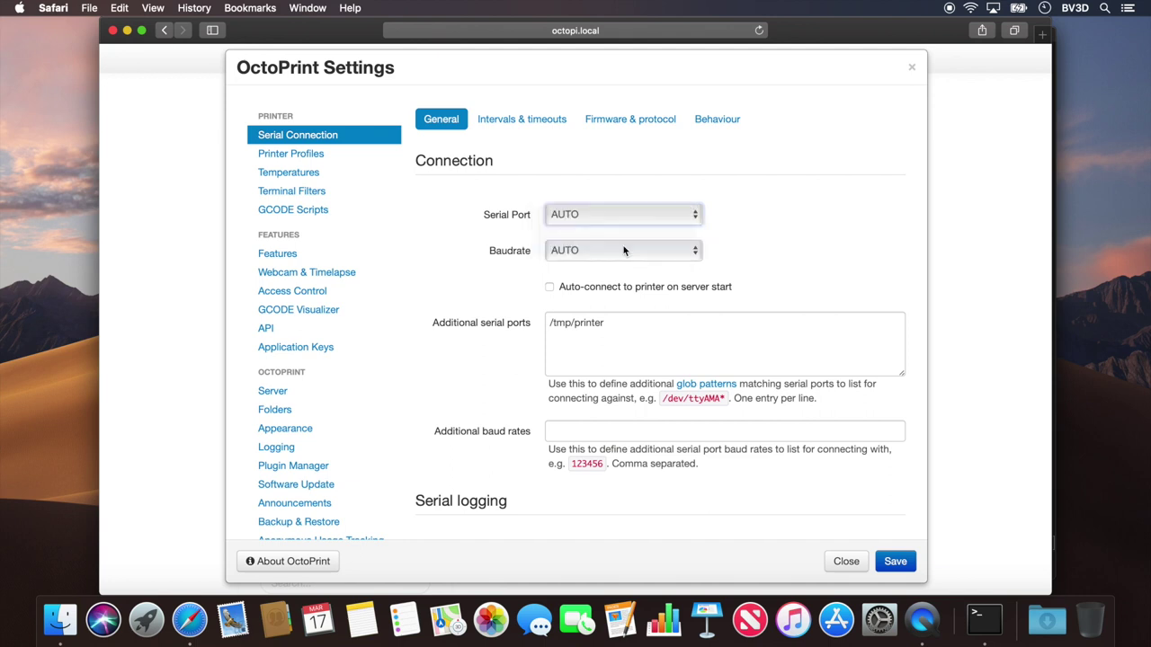
{"action": "left_click", "coordinate": [728, 123]}
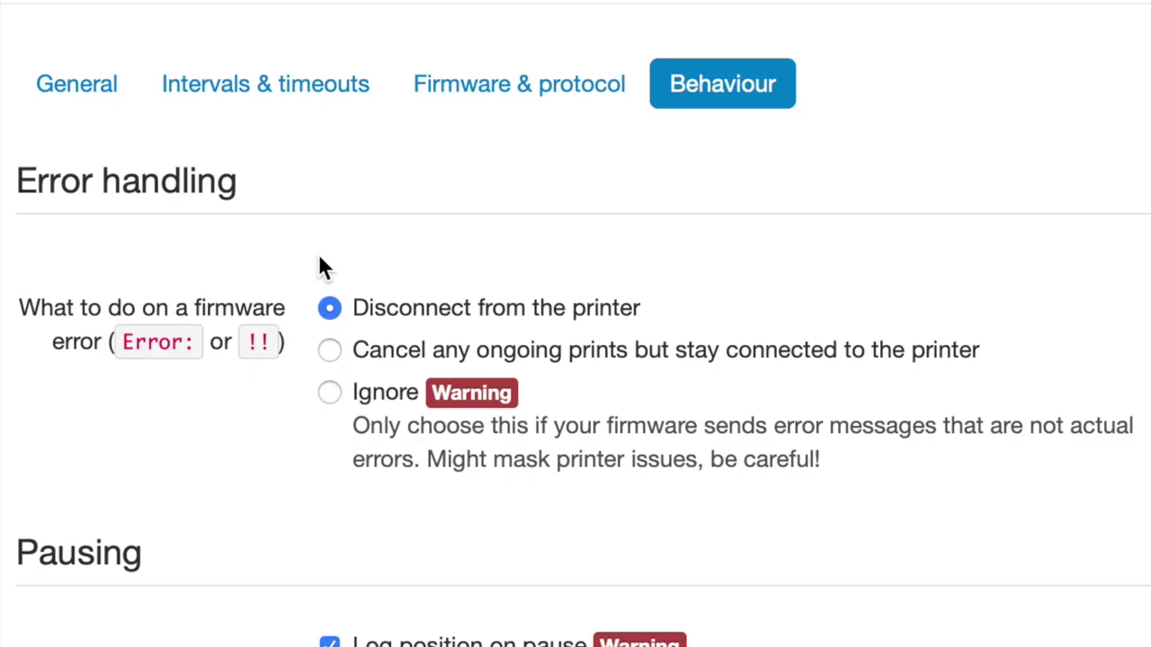
{"action": "left_click", "coordinate": [330, 351]}
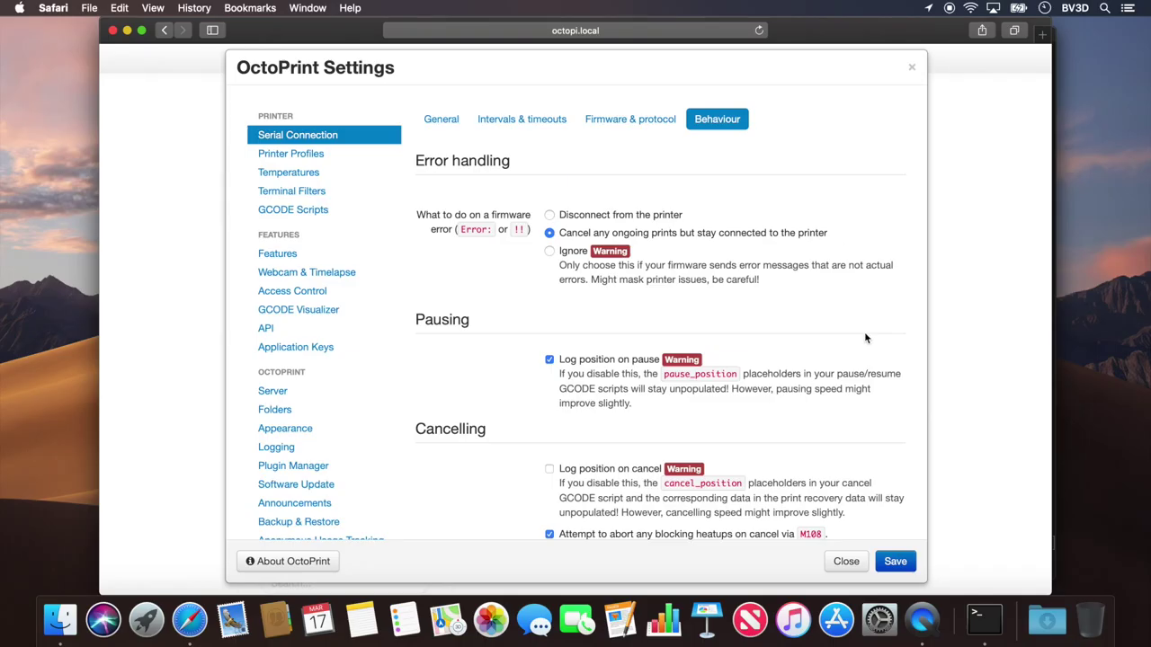
{"action": "left_click", "coordinate": [895, 560]}
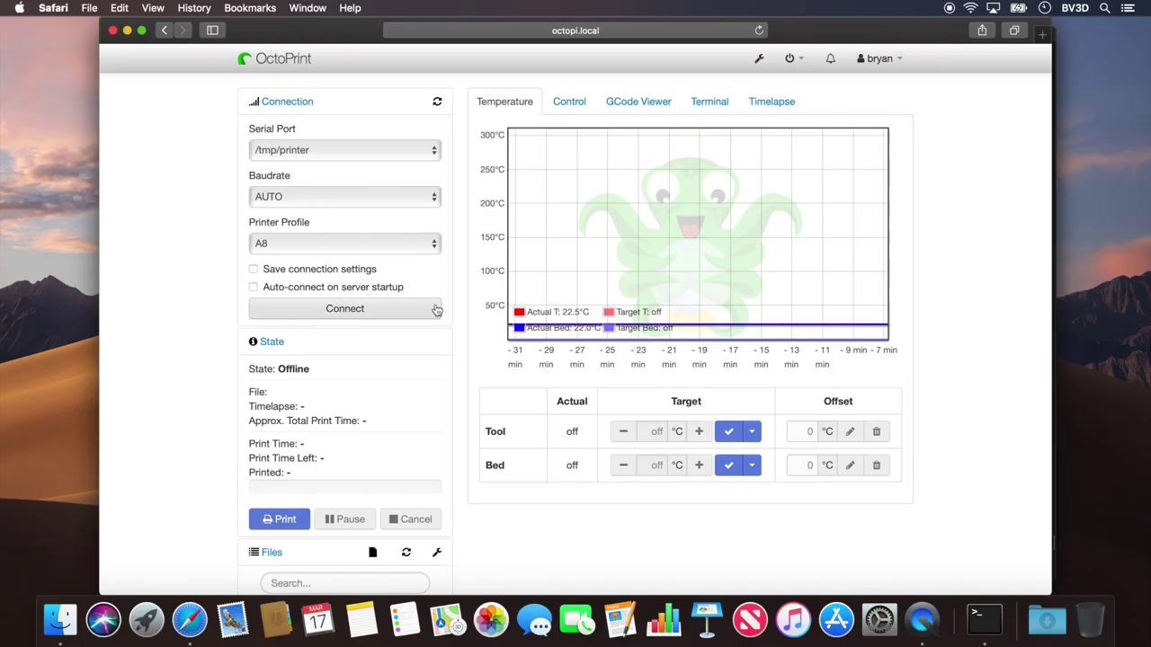
{"action": "left_click", "coordinate": [796, 588]}
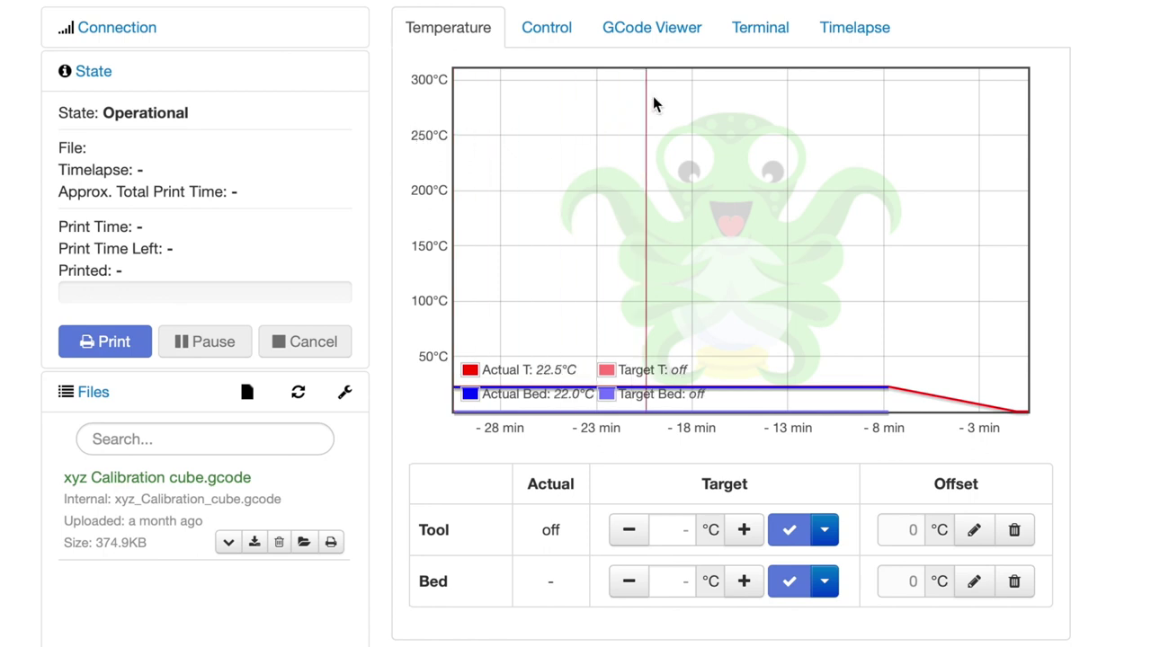
Step: Send 'status' with temperature messages suppressed and highlight the missing /home/pi/printer.cfg path
{"action": "left_click", "coordinate": [760, 27]}
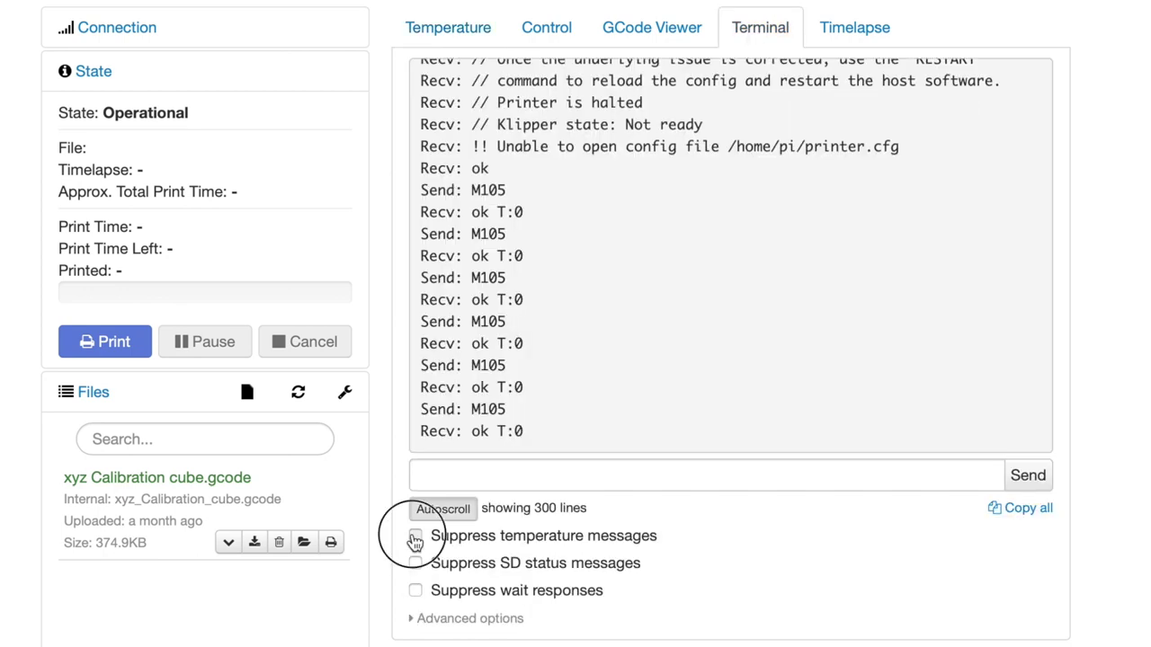
{"action": "left_click", "coordinate": [416, 538]}
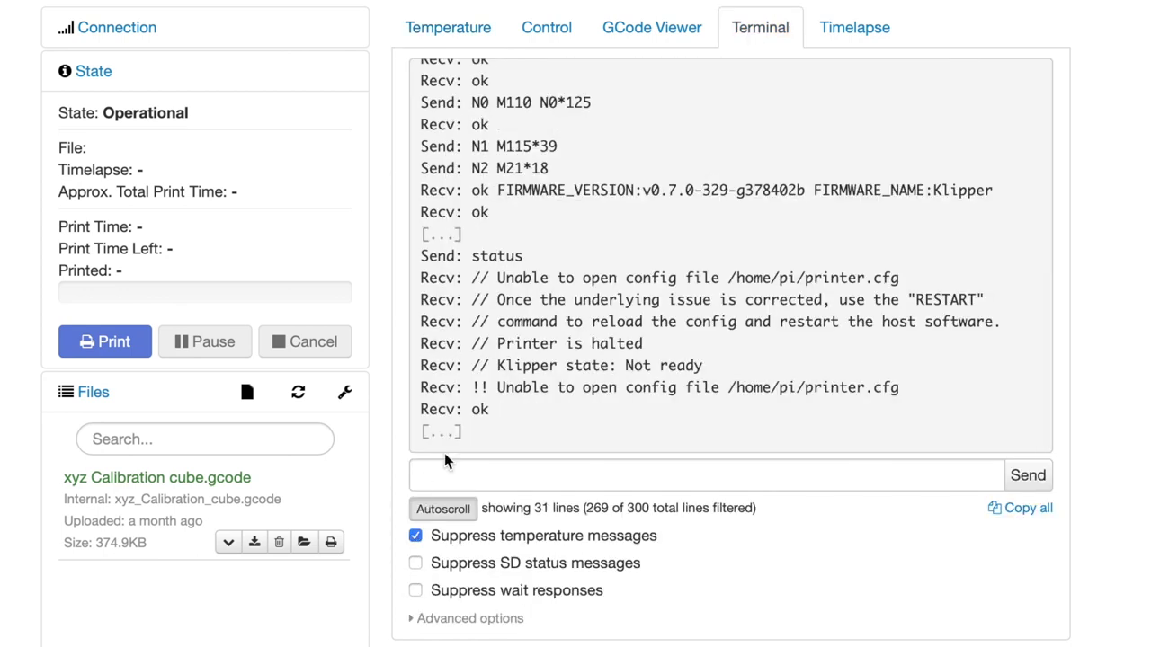
{"action": "left_click", "coordinate": [552, 468]}
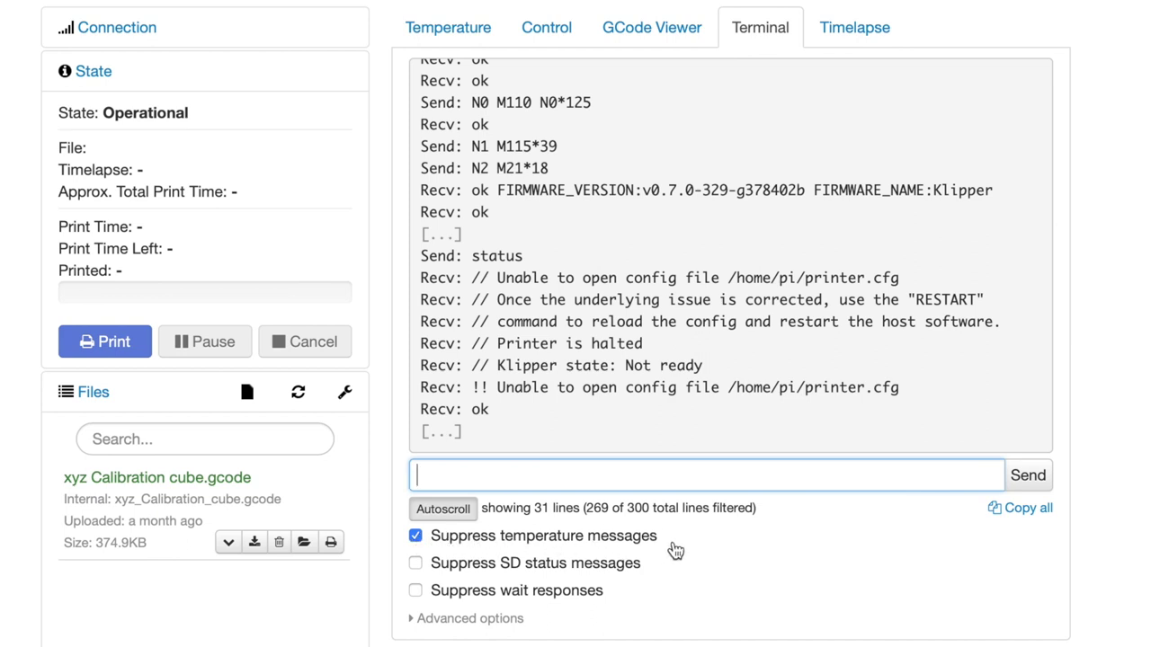
{"action": "type", "text": "status"}
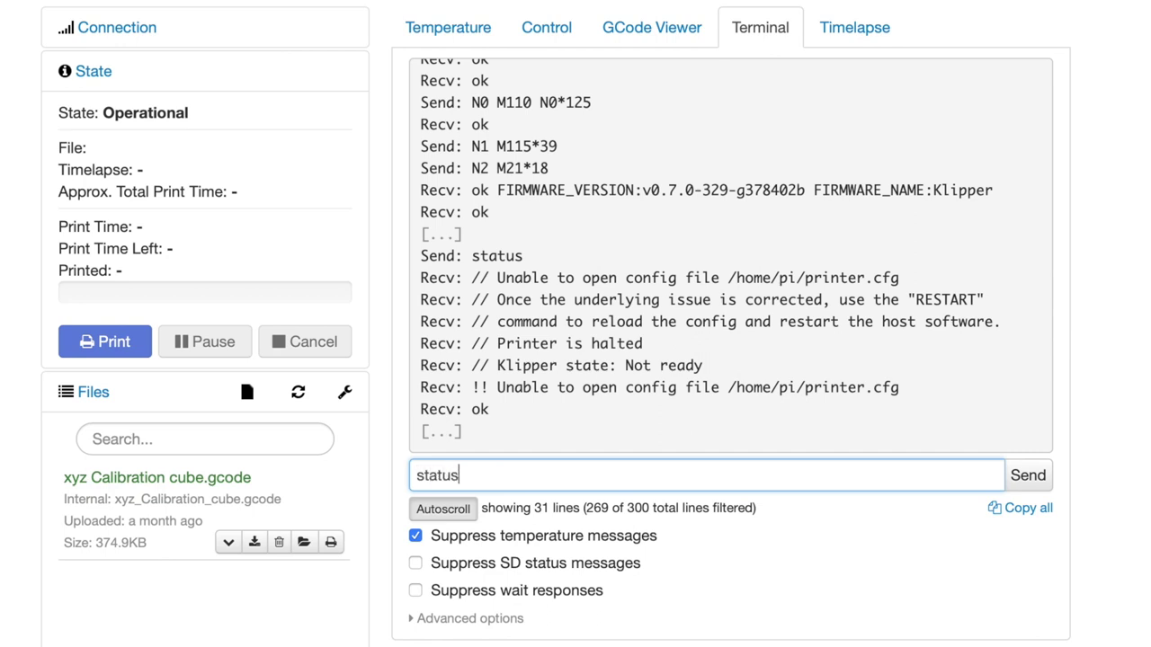
{"action": "key", "text": "Return"}
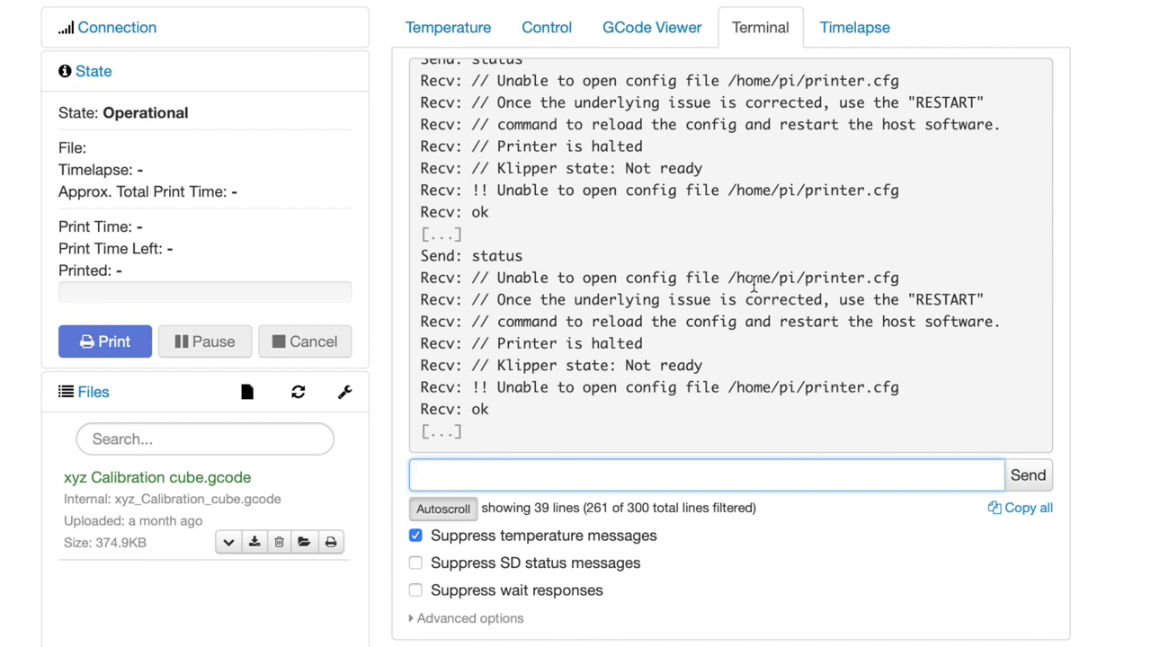
{"action": "left_click", "coordinate": [888, 276]}
{"action": "left_click_drag", "start_coordinate": [887, 276], "coordinate": [730, 282]}
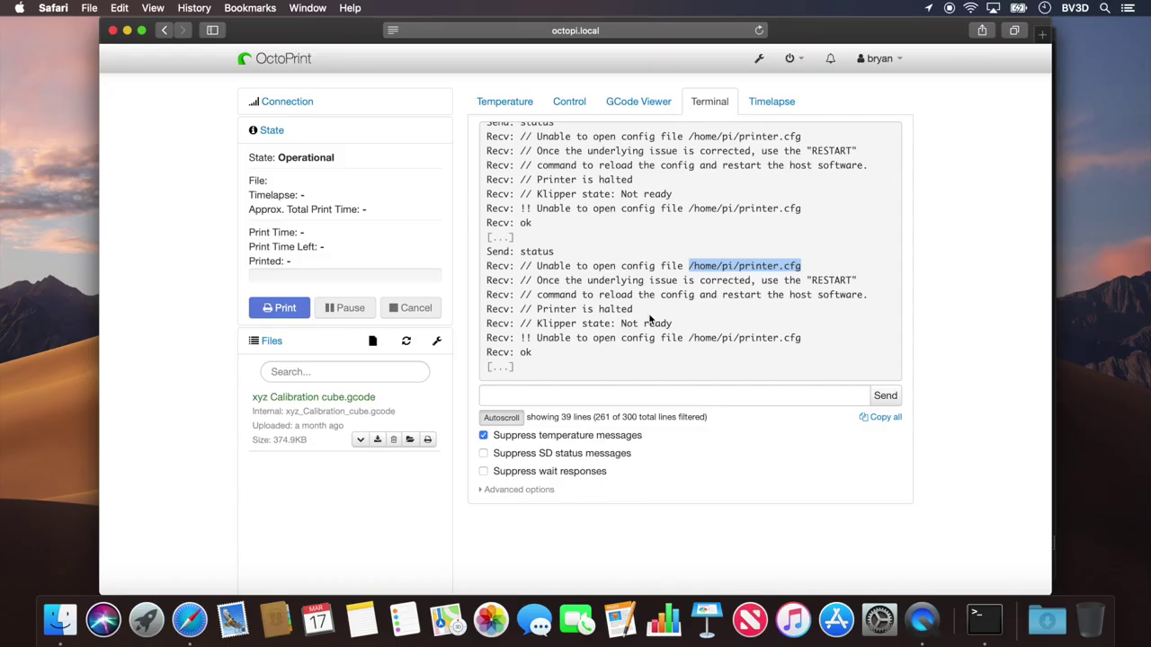
Step: Copy ~/klipper/config/printer-anet-a8-2017.cfg to ~/printer.cfg in the shell
{"action": "left_click", "coordinate": [985, 619]}
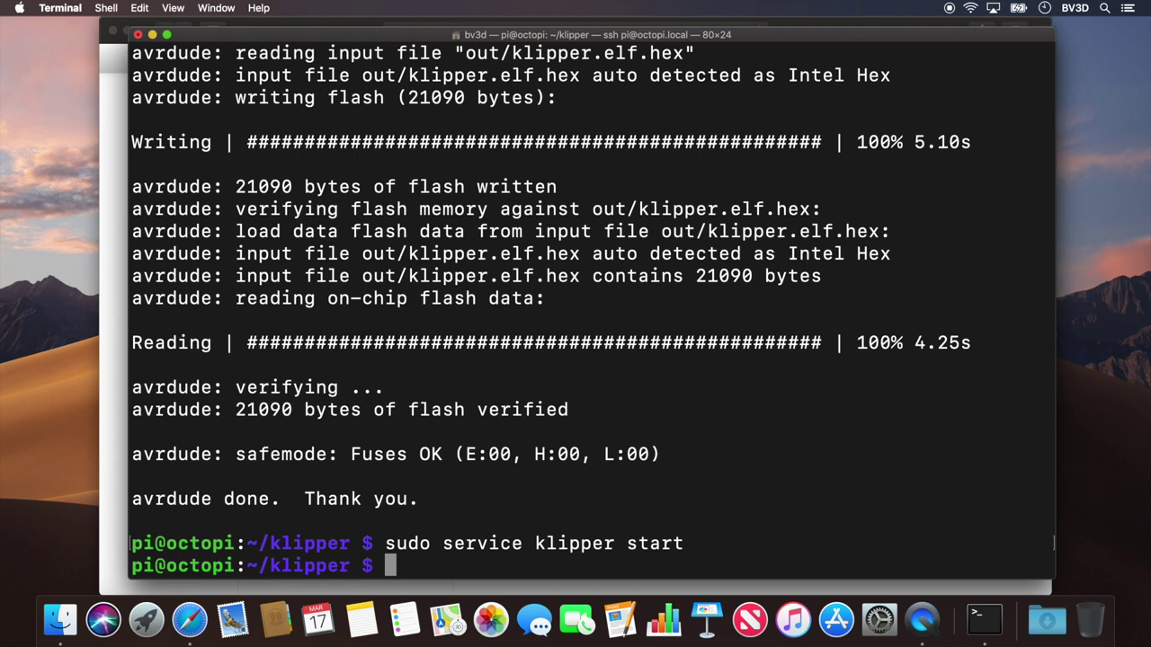
{"action": "type", "text": "cp ~/klipper"}
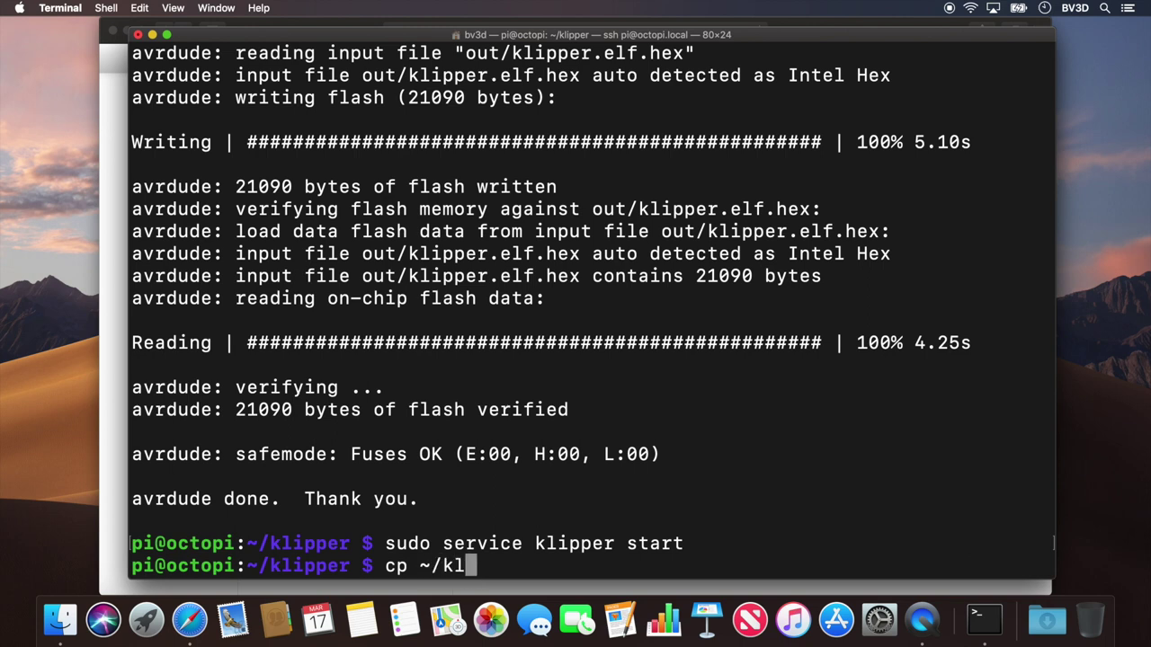
{"action": "type", "text": "/"}
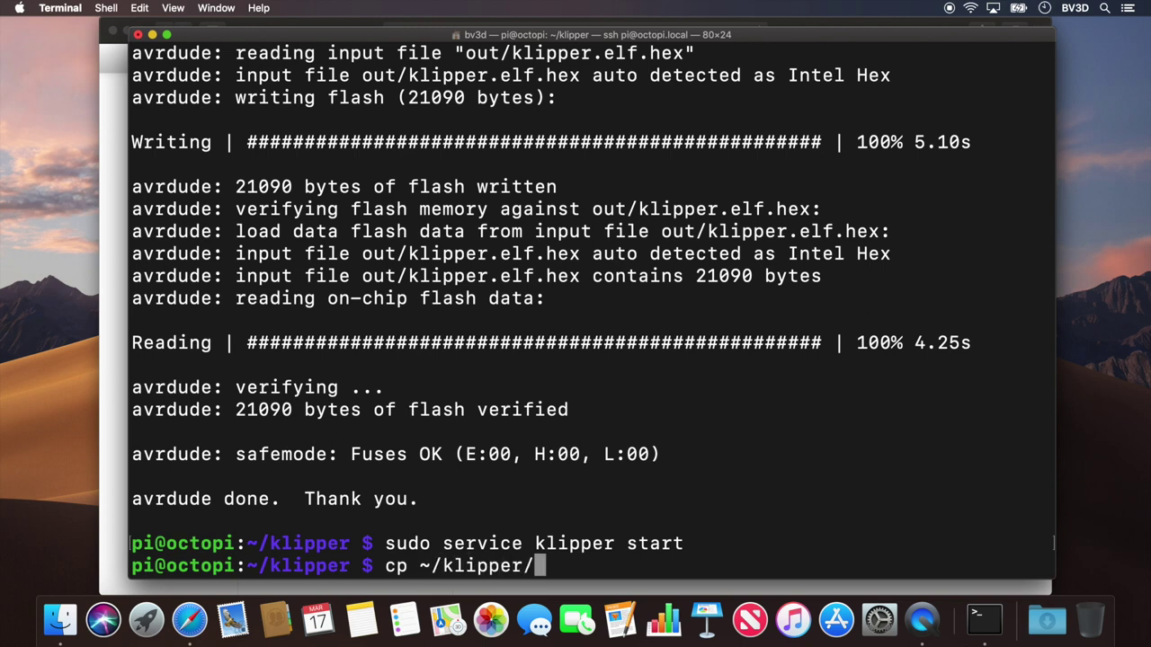
{"action": "type", "text": "config/"}
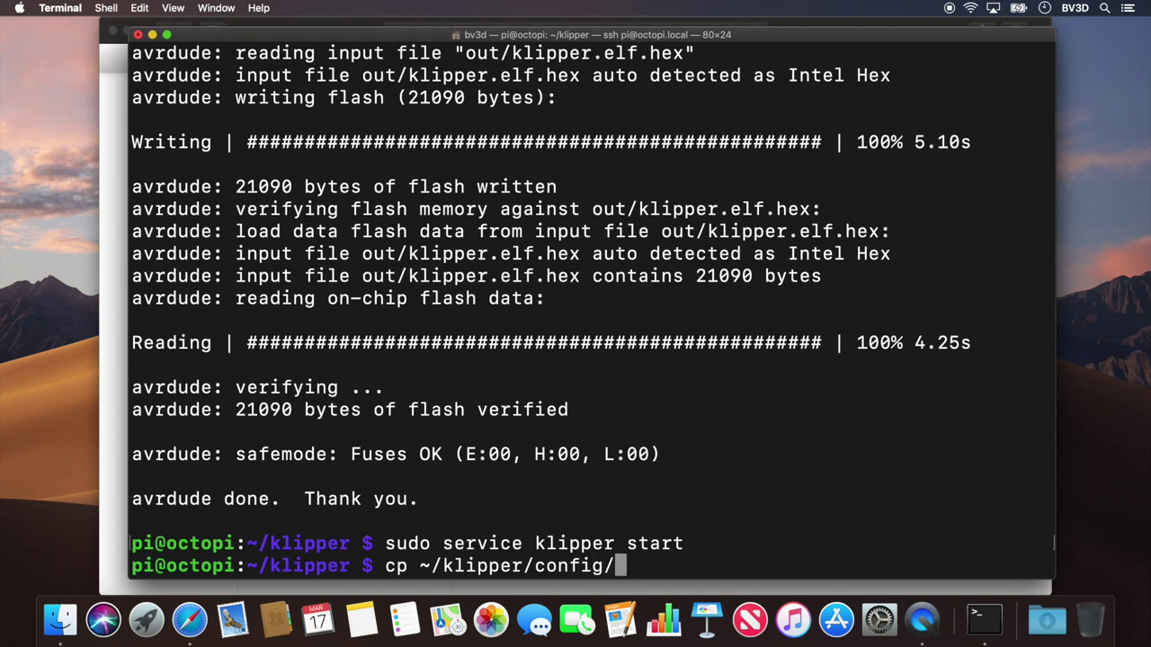
{"action": "type", "text": "printer-"}
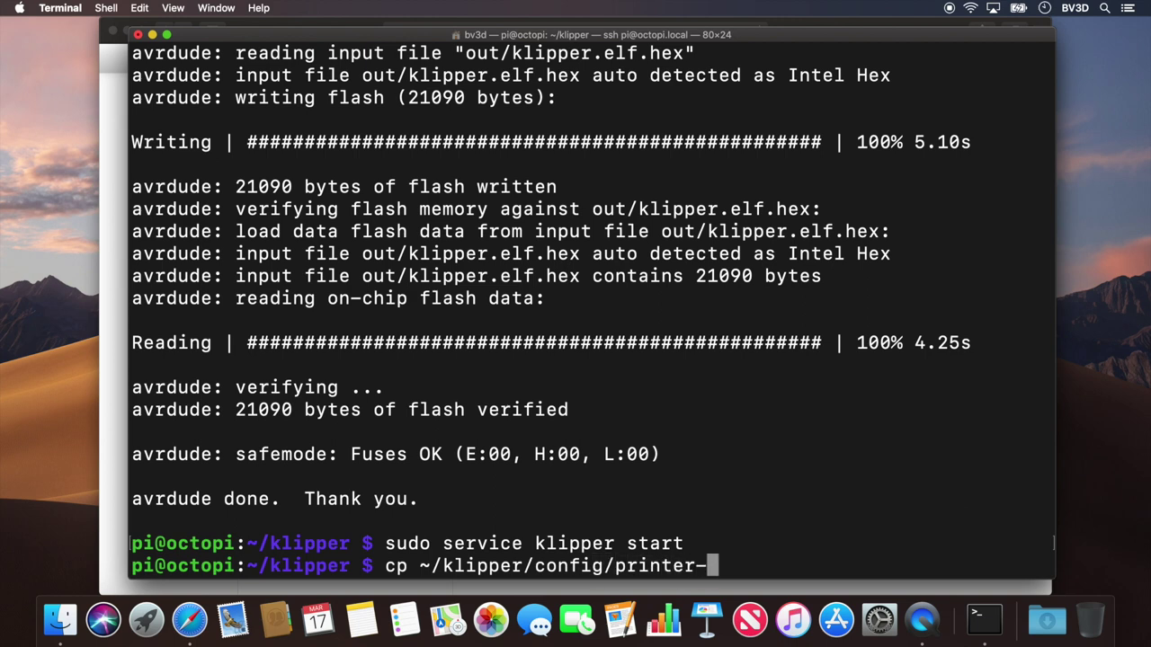
{"action": "type", "text": "anet"}
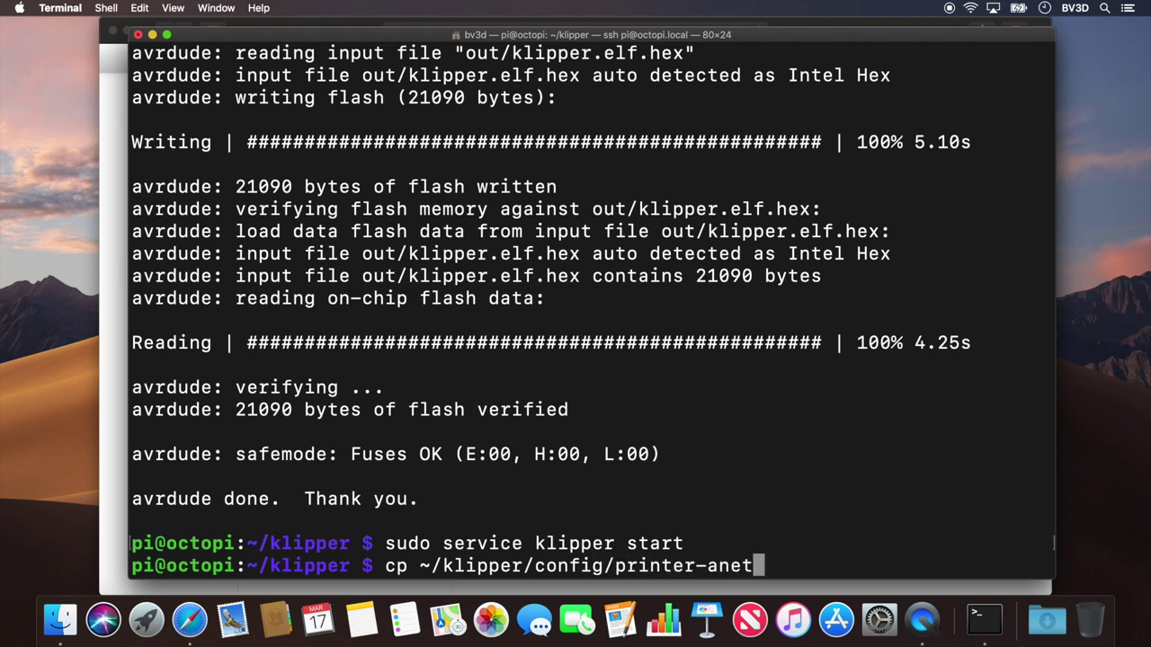
{"action": "type", "text": "-a8"}
{"action": "key", "text": "Tab"}
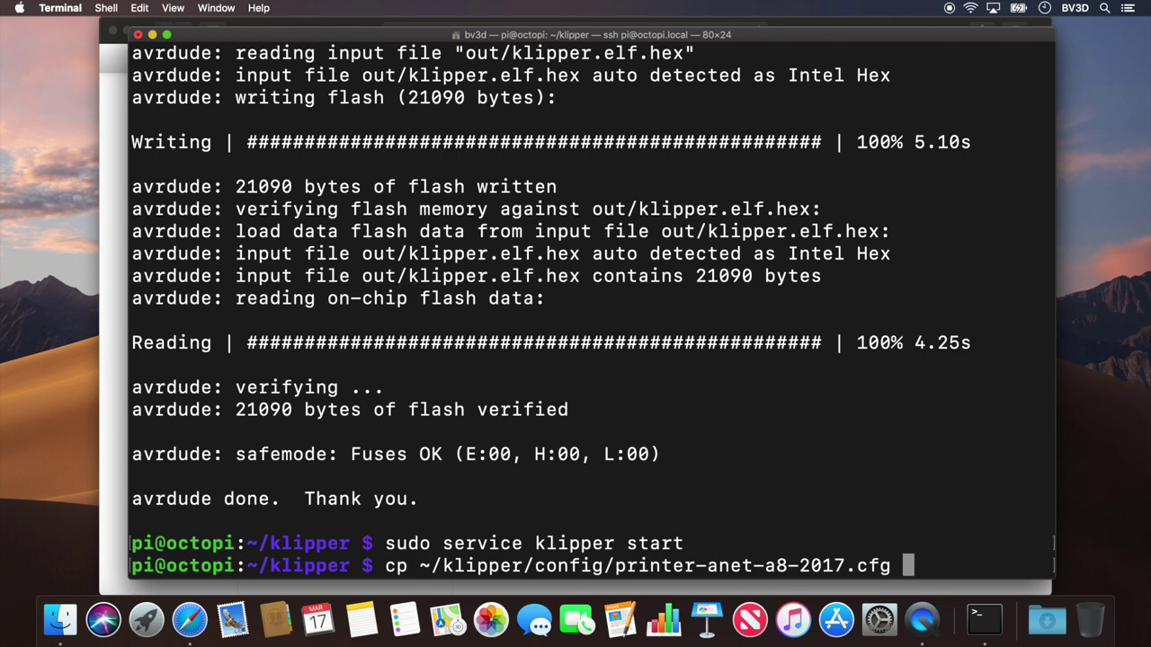
{"action": "type", "text": "~/printer.cf"}
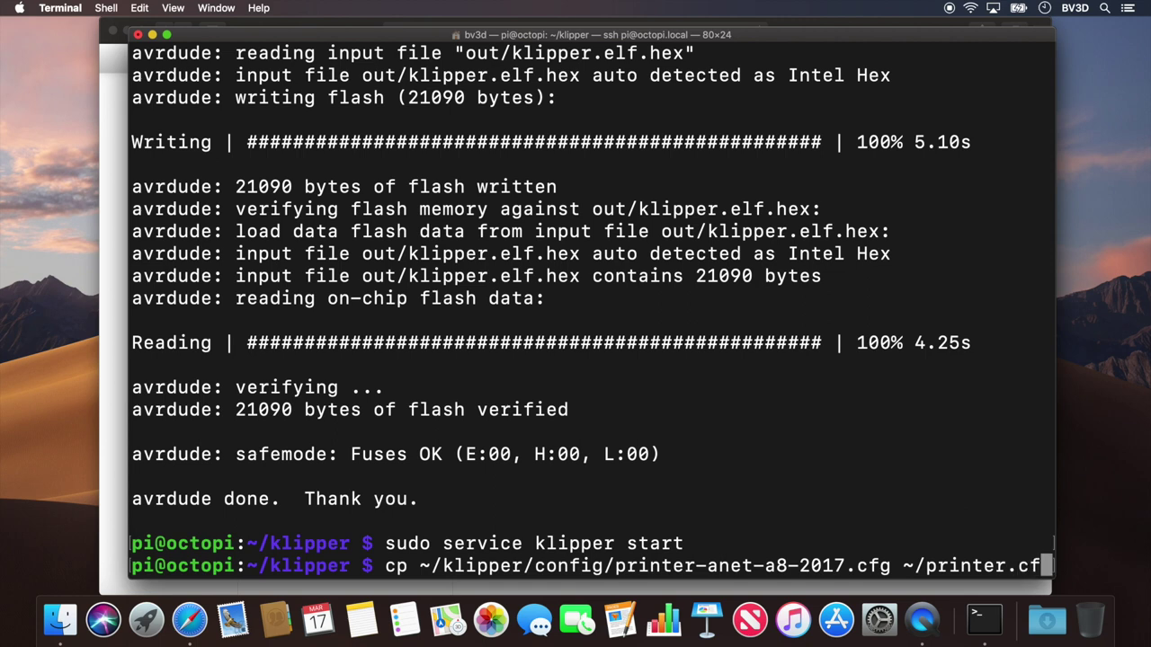
{"action": "type", "text": "g"}
{"action": "key", "text": "Return"}
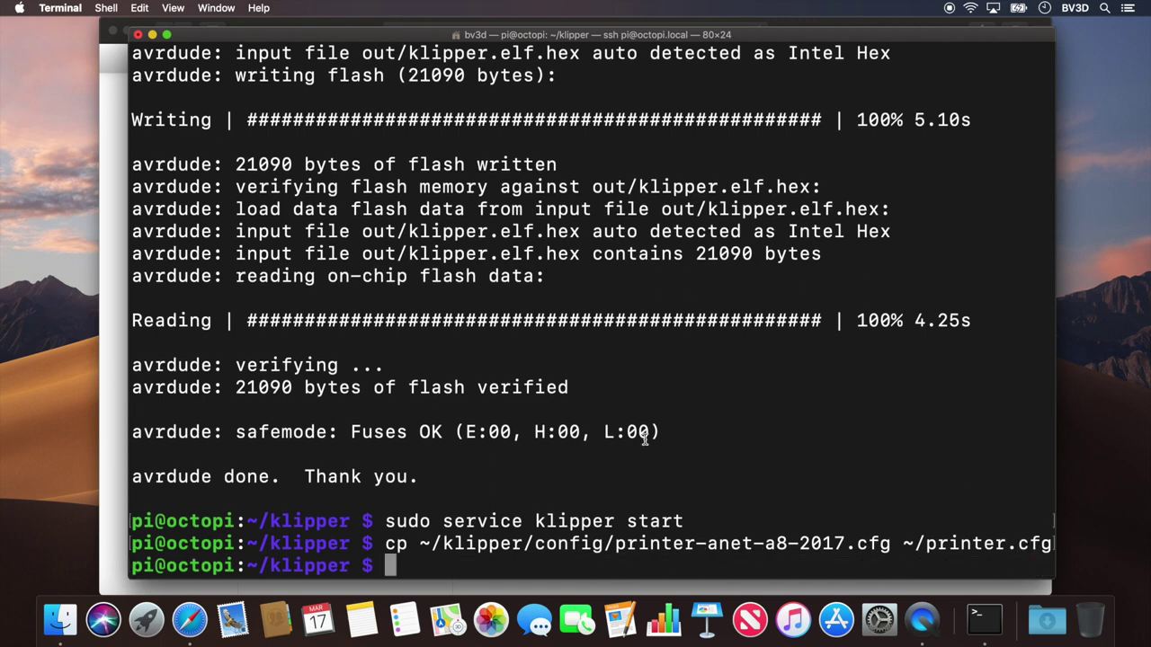
{"action": "left_click", "coordinate": [191, 622]}
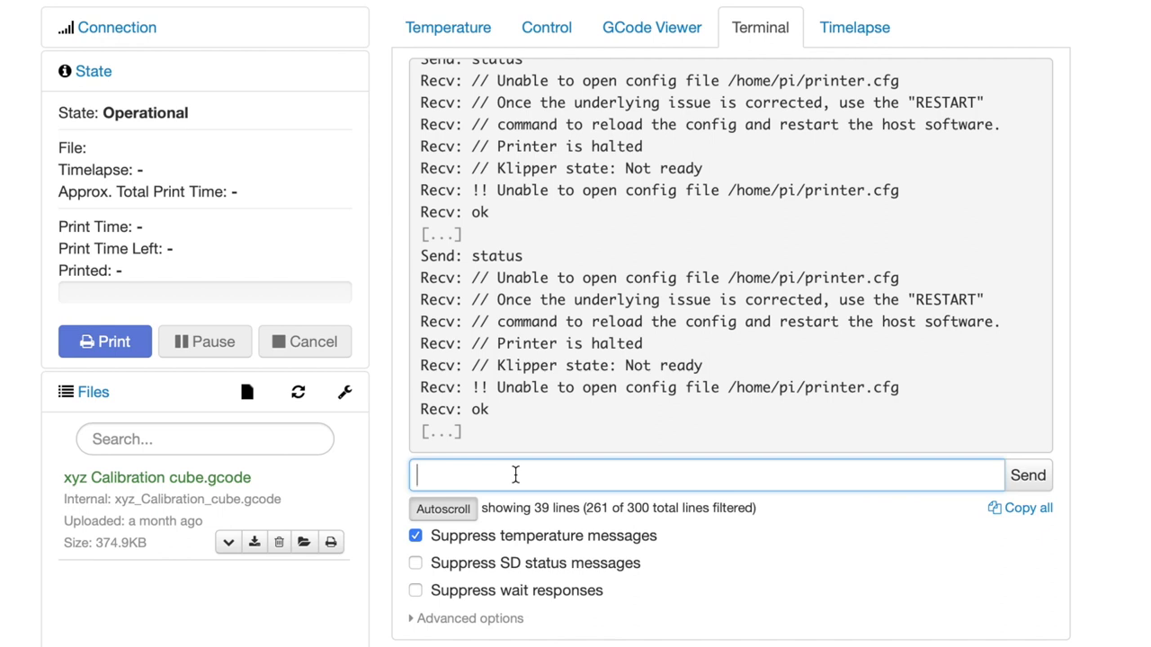
Step: Send 'restart' and then 'status' so Klipper reports its state as Ready
{"action": "type", "text": "restart"}
{"action": "key", "text": "Return"}
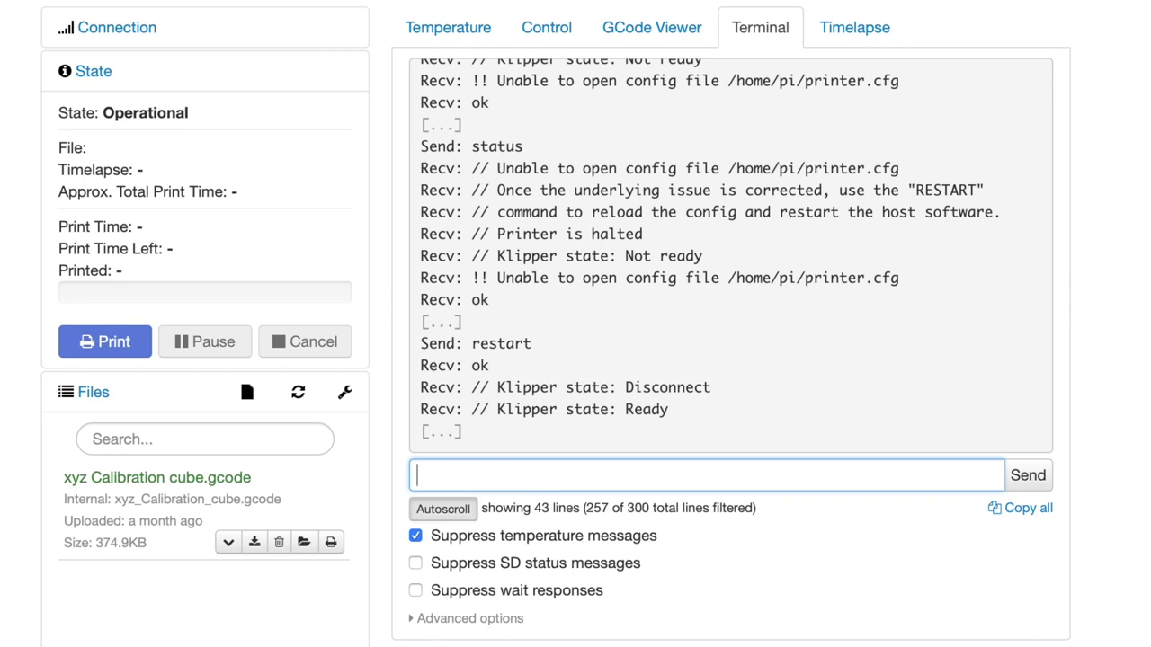
{"action": "type", "text": "status"}
{"action": "key", "text": "Return"}
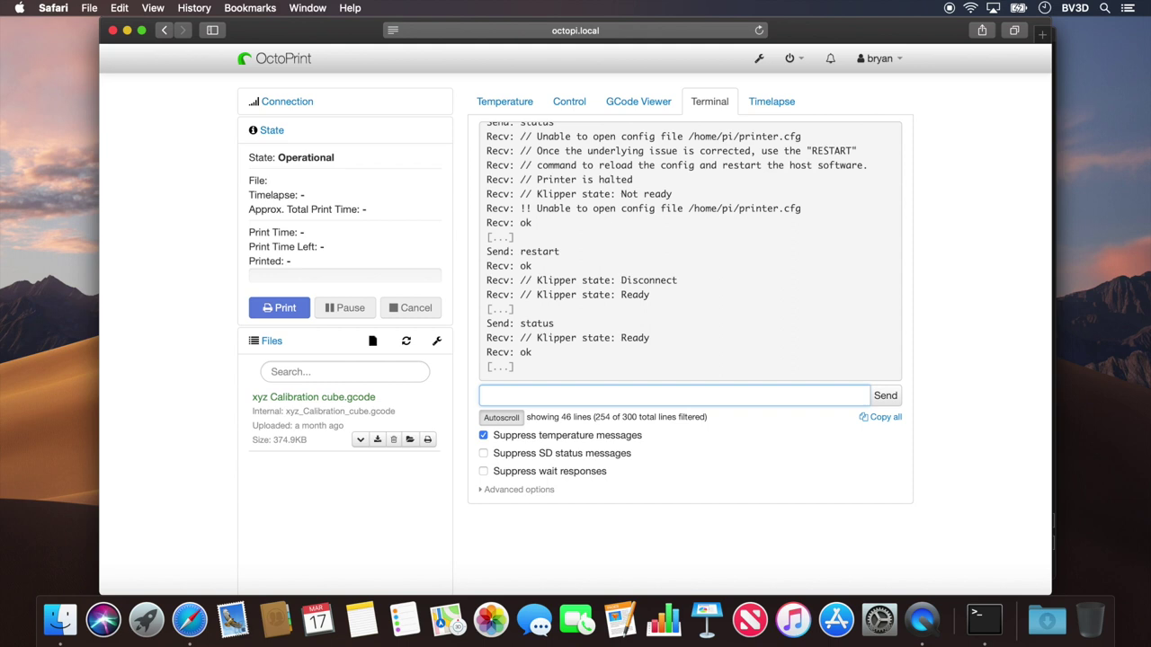
{"action": "left_click", "coordinate": [504, 101]}
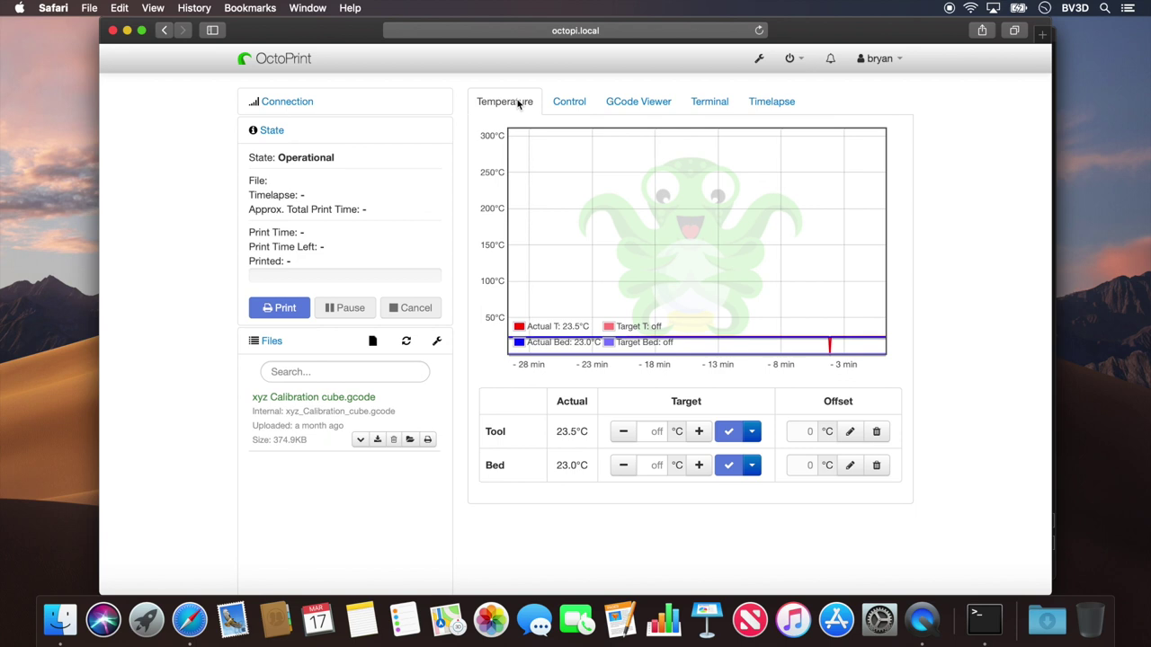
Step: After checking tool 23.5°C and bed 23.0°C, go back to the Terminal tab
{"action": "left_click", "coordinate": [710, 100]}
Step: Emergency-stop the printer with M112 and reconnect OctoPrint
{"action": "left_click", "coordinate": [556, 396]}
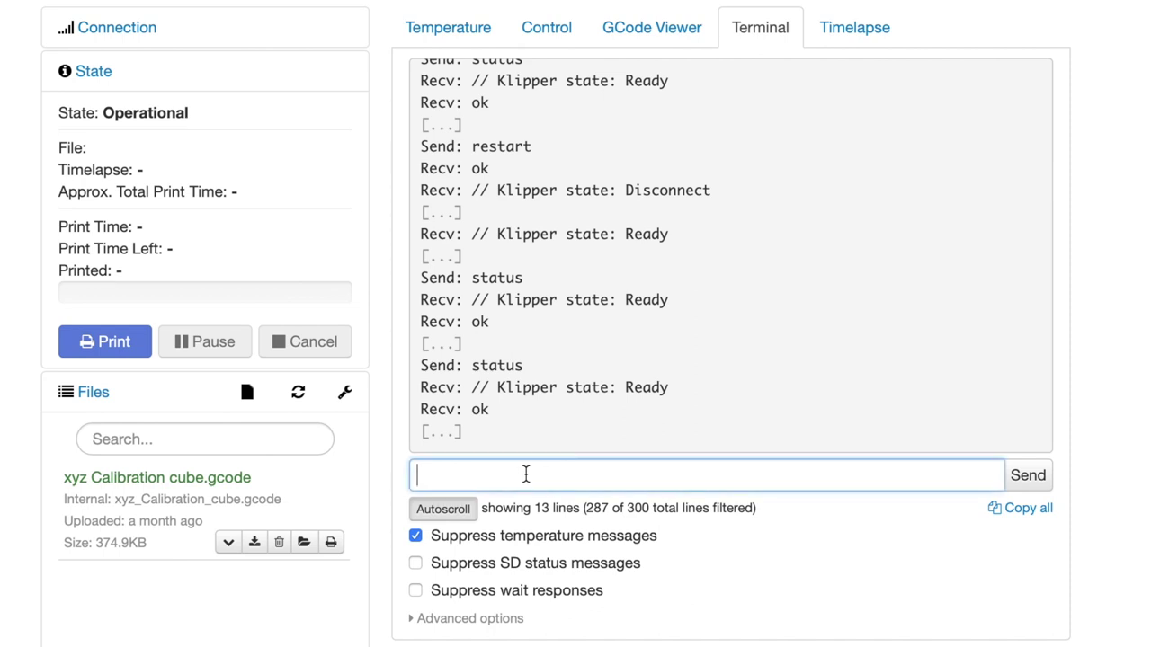
{"action": "type", "text": "M112"}
{"action": "key", "text": "Return"}
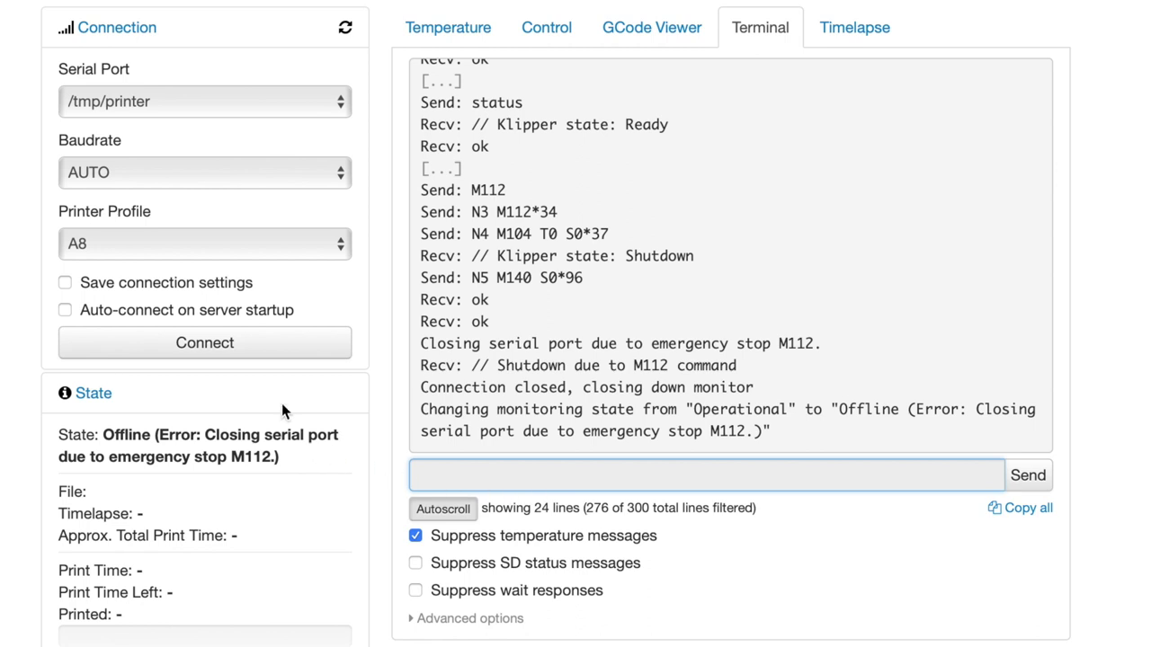
{"action": "left_click", "coordinate": [267, 339]}
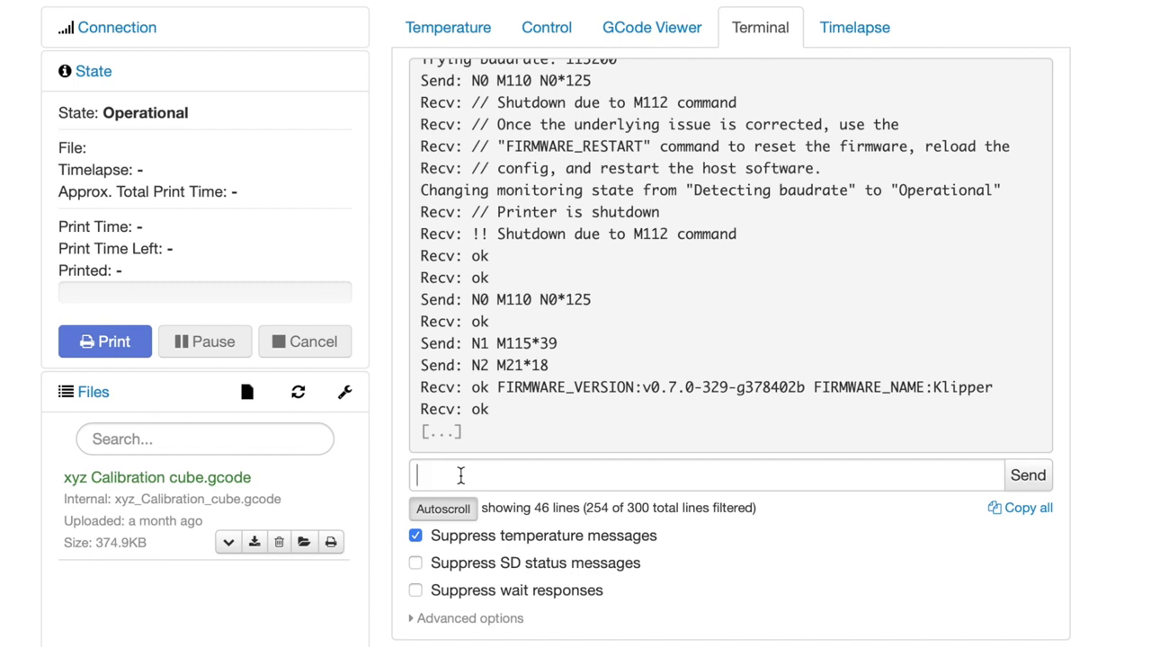
Step: Send FIRMWARE_RESTART to clear the shutdown and recheck the temperature readings
{"action": "left_click", "coordinate": [460, 476]}
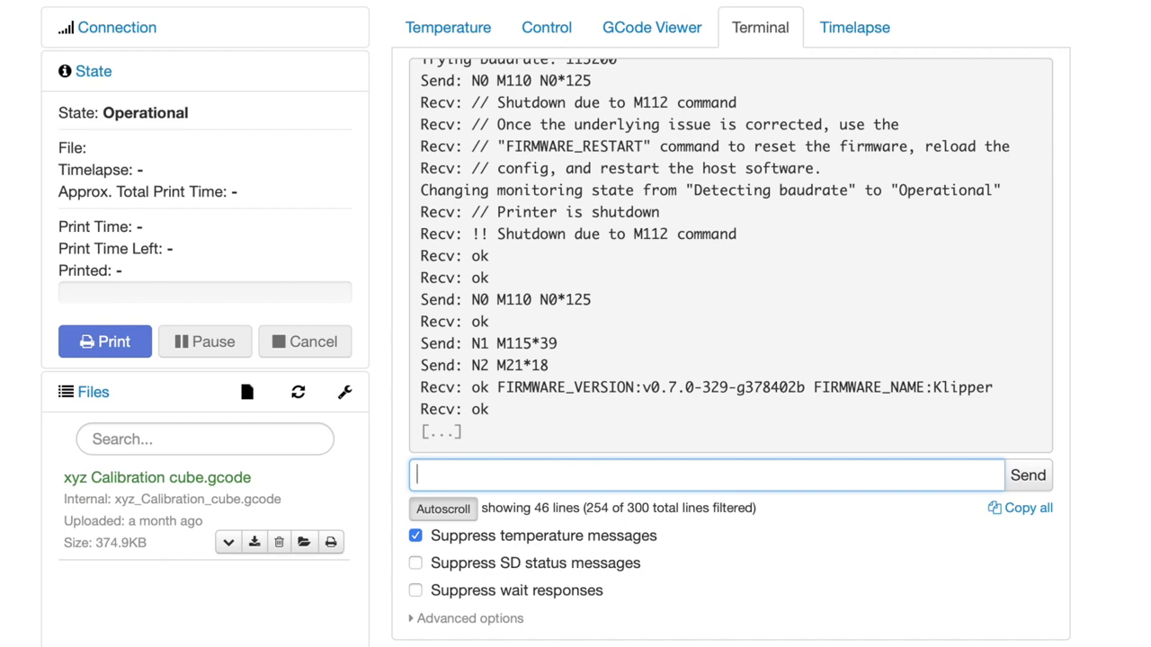
{"action": "type", "text": "FIRMWARE_"}
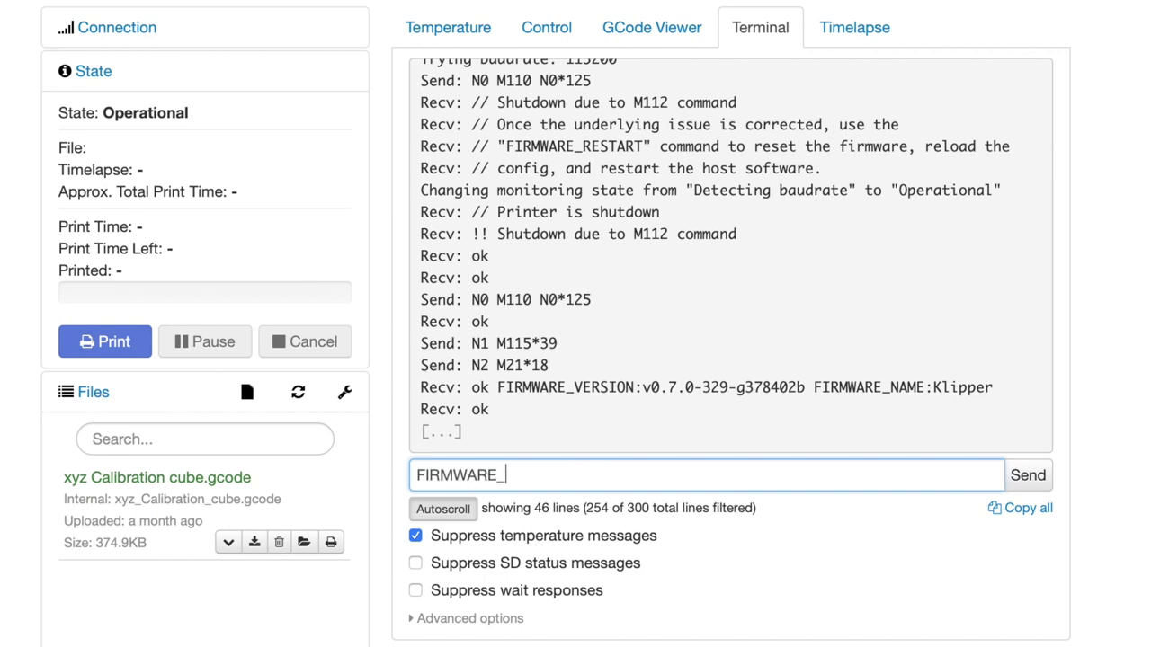
{"action": "type", "text": "RESTART"}
{"action": "key", "text": "Return"}
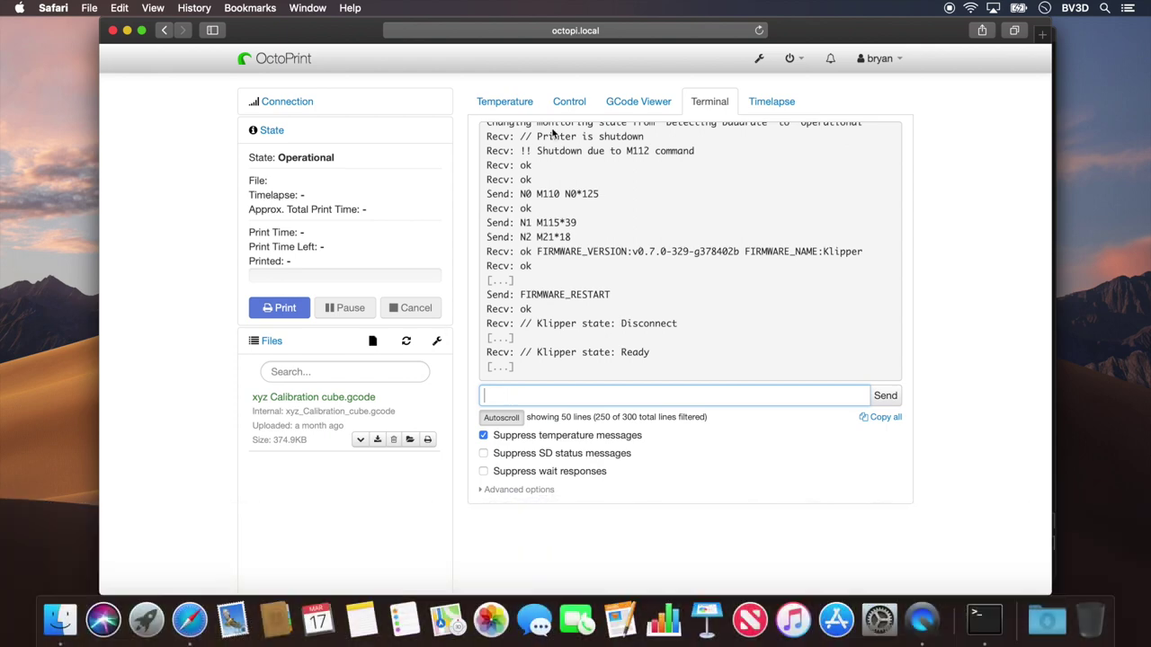
{"action": "left_click", "coordinate": [533, 106]}
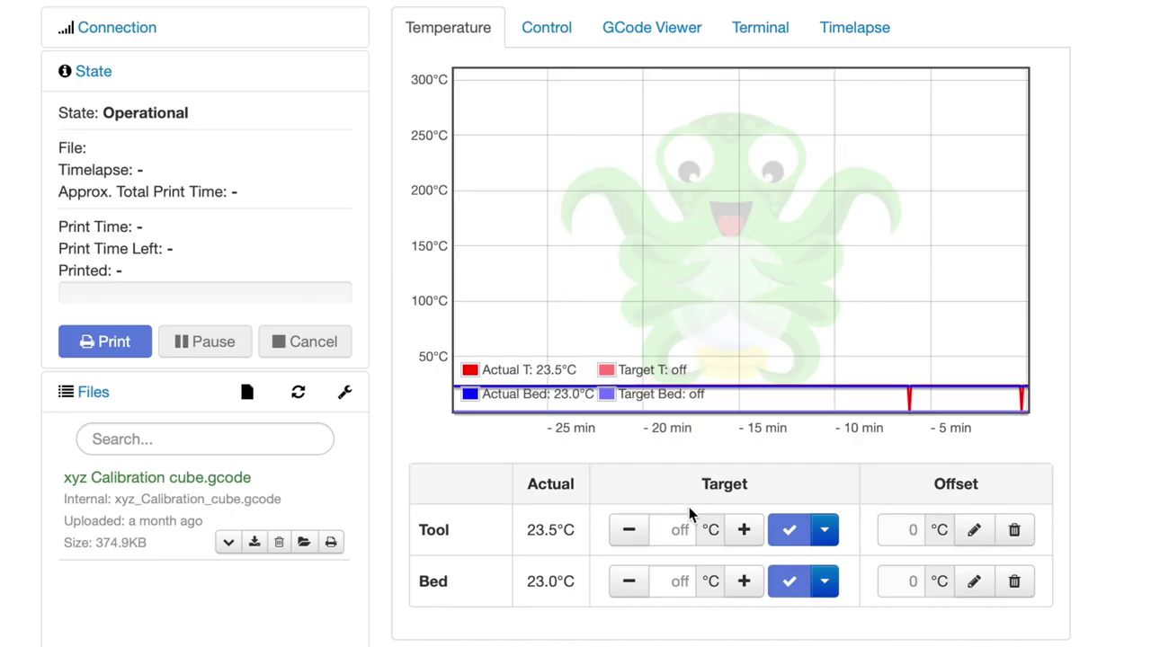
Step: Heat the hotend to a 50°C Tool target, then switch the Tool heater off
{"action": "left_click", "coordinate": [657, 428]}
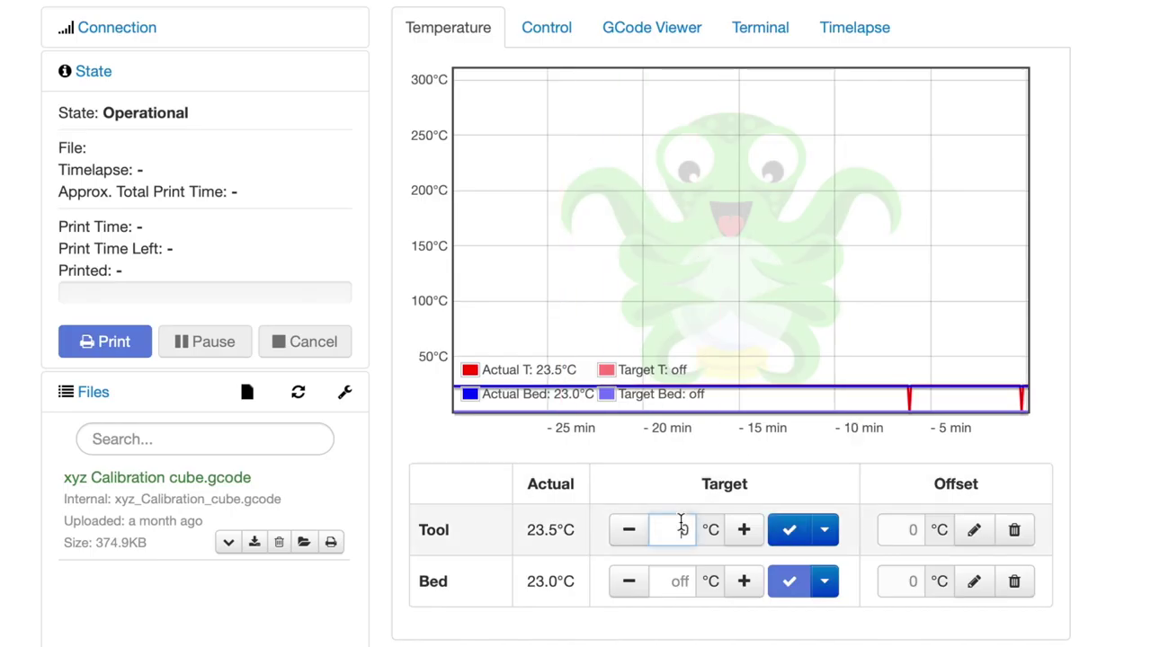
{"action": "type", "text": "50"}
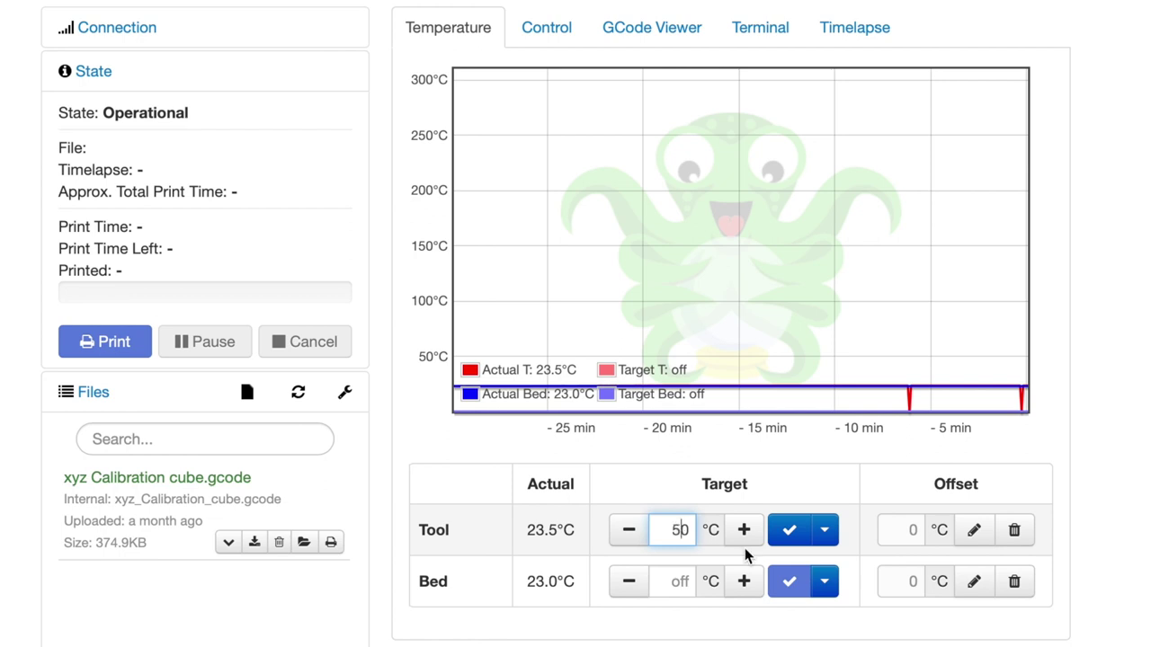
{"action": "left_click", "coordinate": [780, 531]}
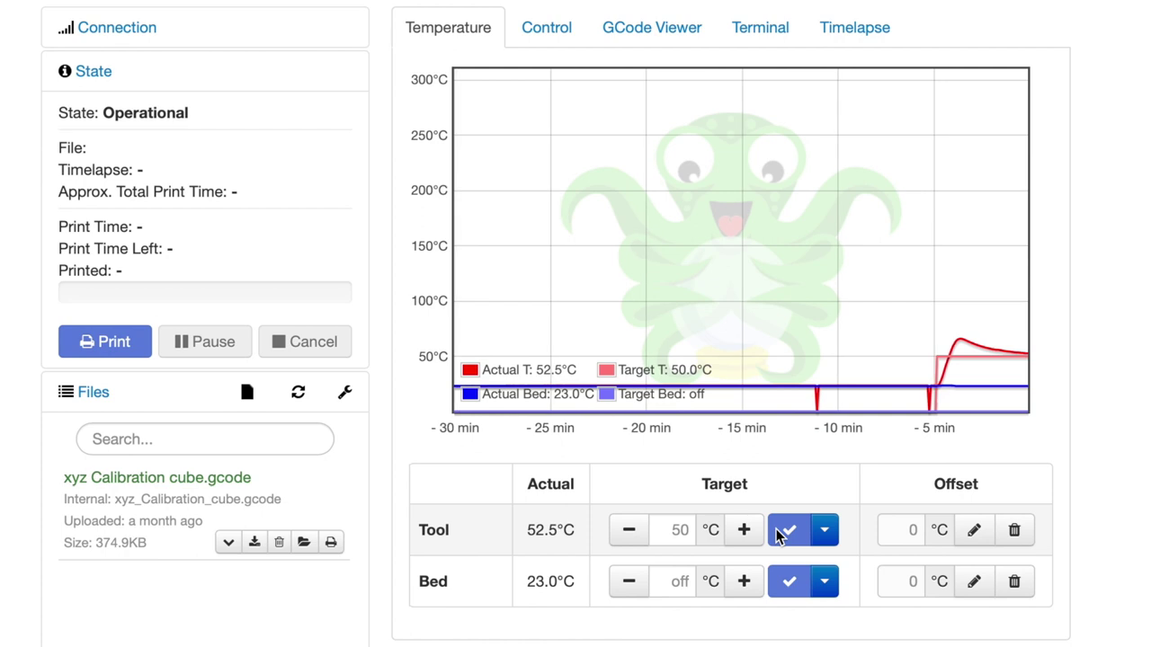
{"action": "left_click", "coordinate": [826, 538]}
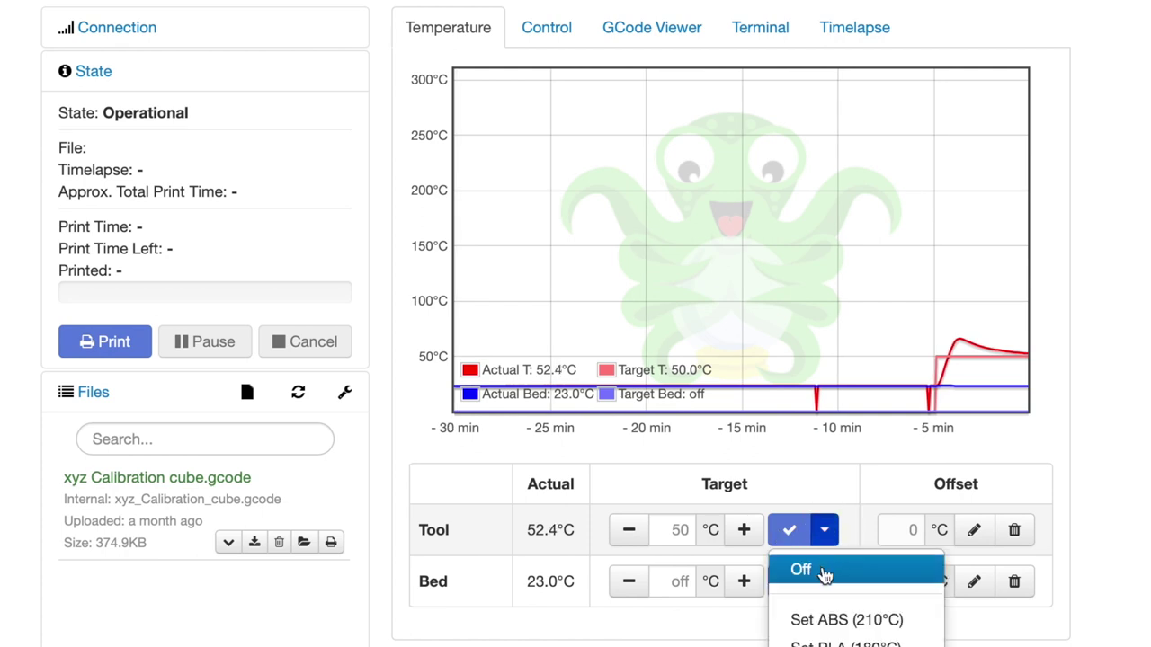
{"action": "left_click", "coordinate": [824, 574]}
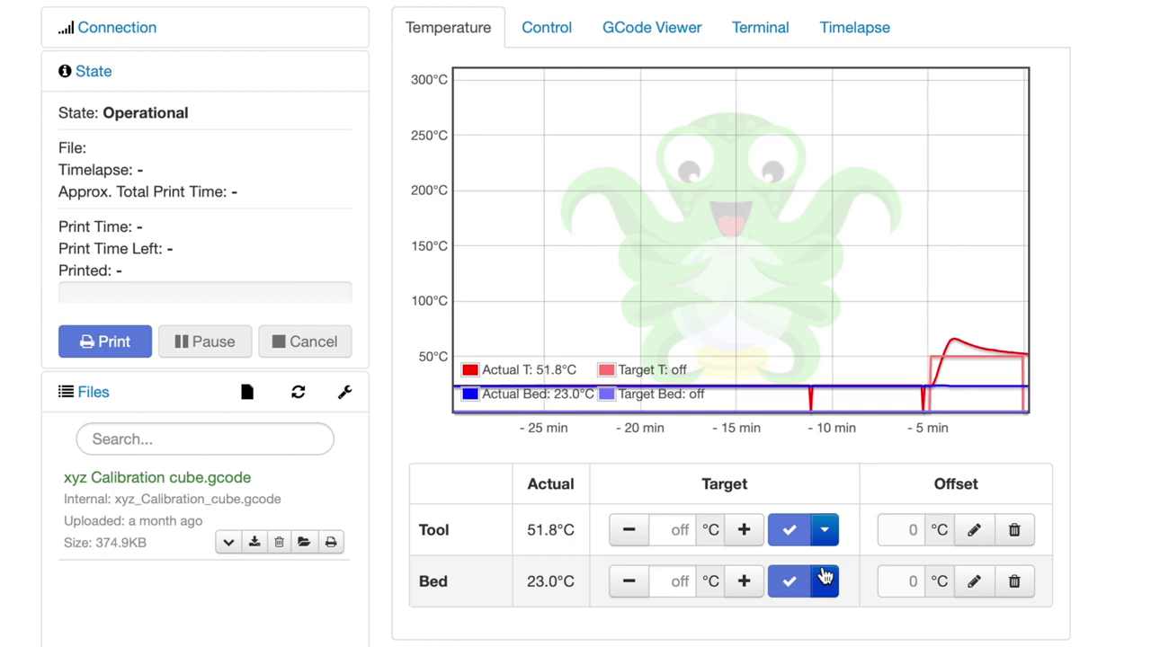
Step: Heat the bed to a 50°C target, then switch the Bed heater off
{"action": "left_click", "coordinate": [681, 581]}
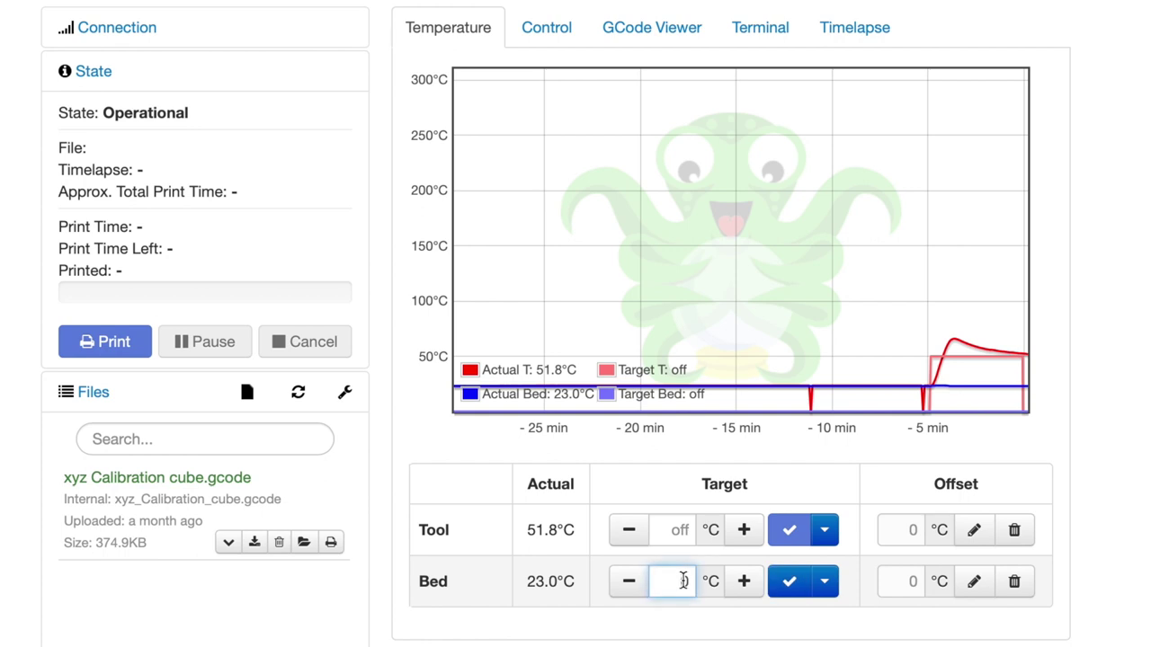
{"action": "type", "text": "50"}
{"action": "left_click", "coordinate": [787, 585]}
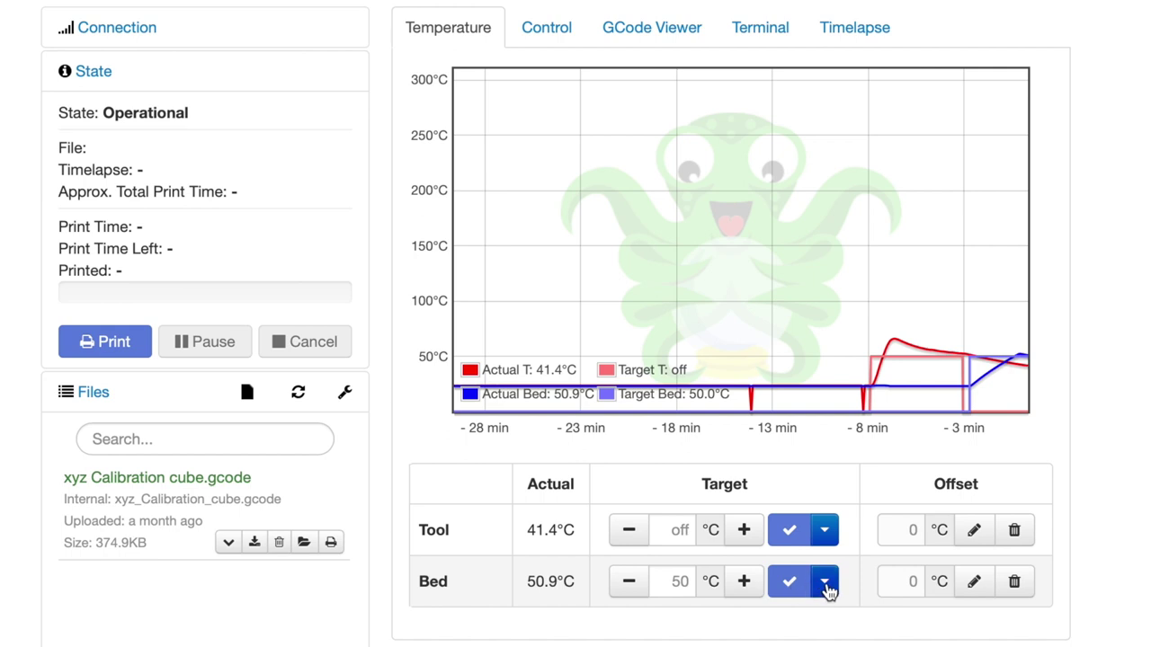
{"action": "left_click", "coordinate": [825, 582]}
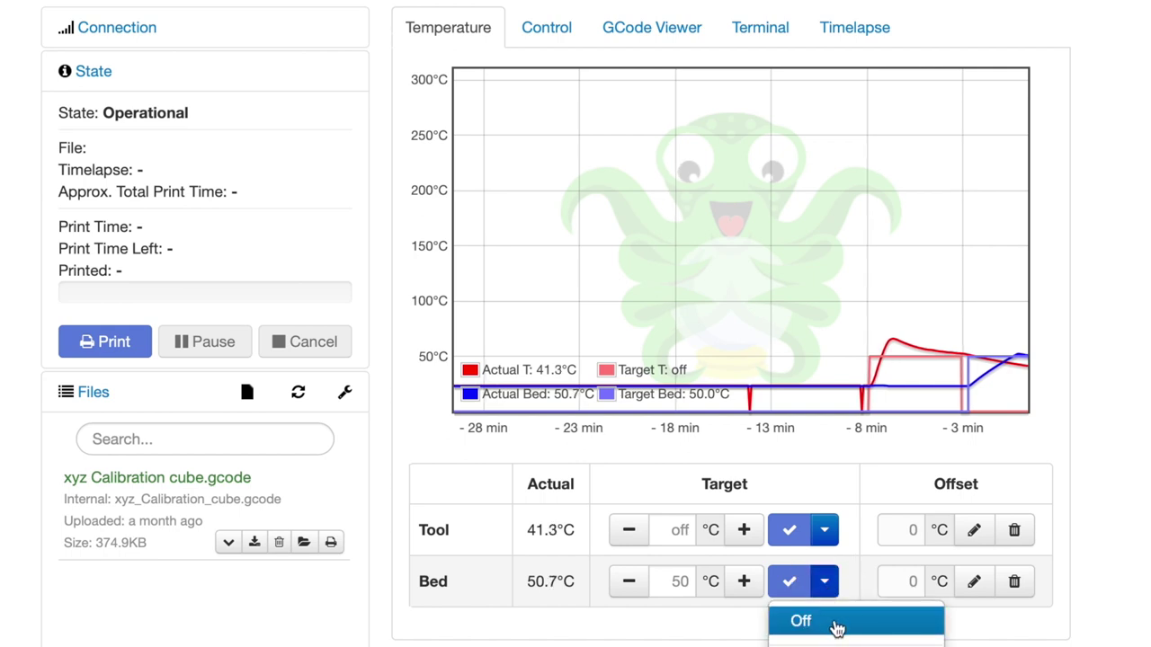
{"action": "left_click", "coordinate": [836, 622]}
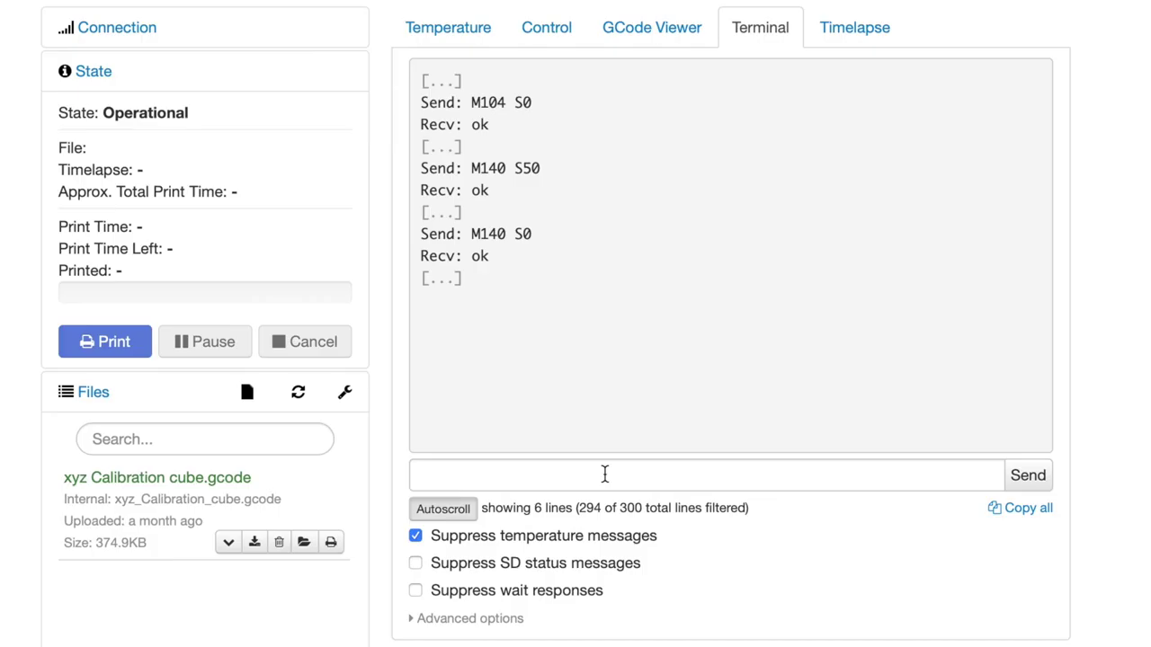
Step: Check the Terminal log for M104 S0, M140 S50 and M140 S0, then focus the command field
{"action": "left_click", "coordinate": [604, 475]}
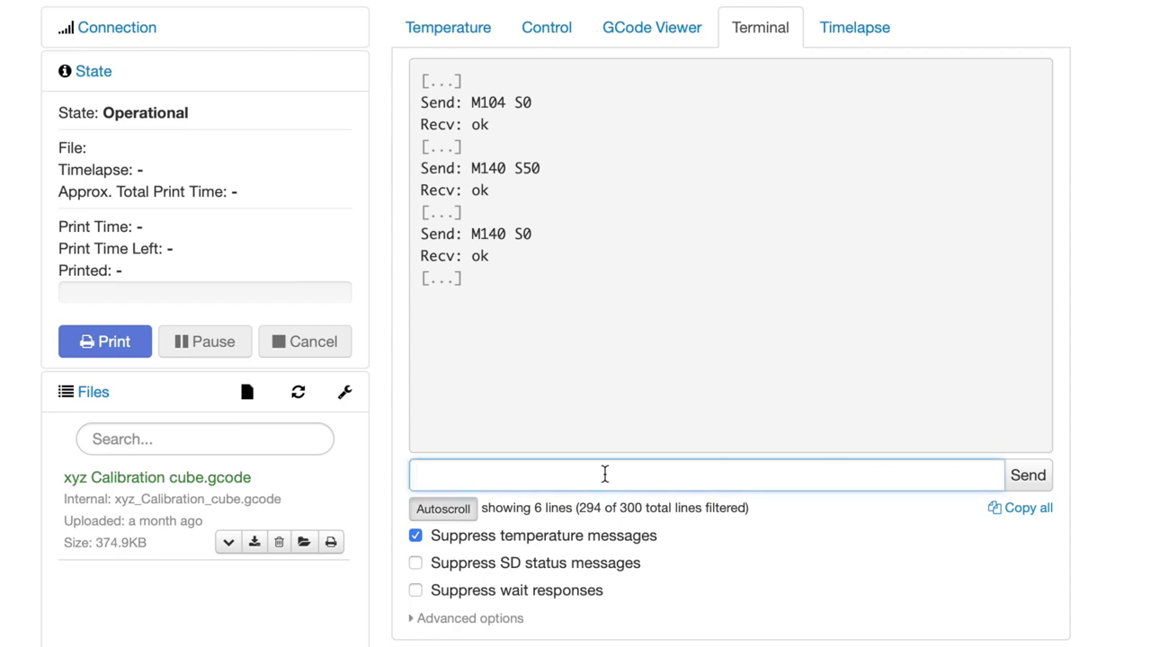
Step: Run PID_CALIBRATE HEATER=extruder TARGET=200, yielding Kp 27.033, Ki 1.178, Kd 155.099; enter SAVE_CONFIG
{"action": "type", "text": "PID_CALIB"}
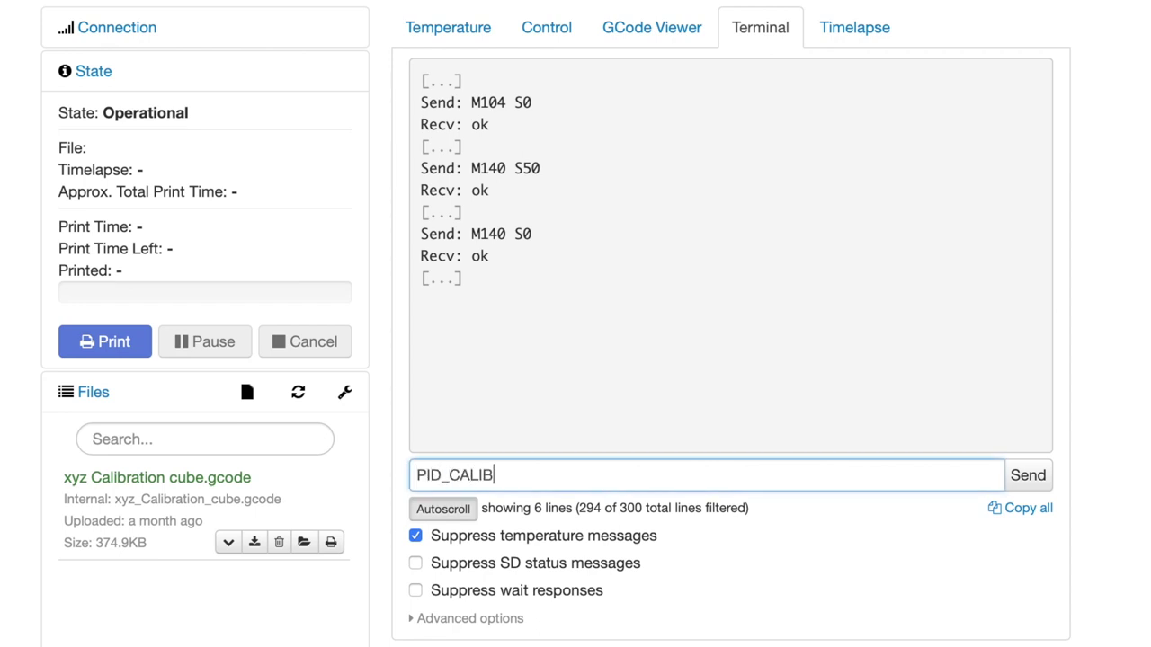
{"action": "type", "text": "RATE HEATE"}
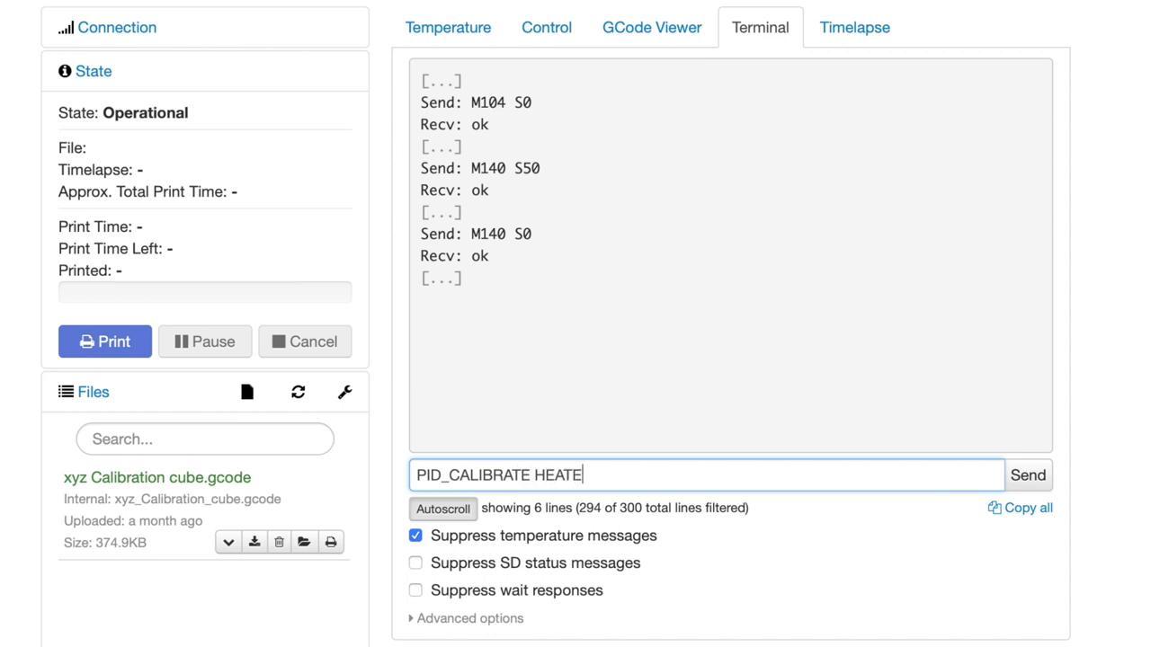
{"action": "type", "text": "R=extruder"}
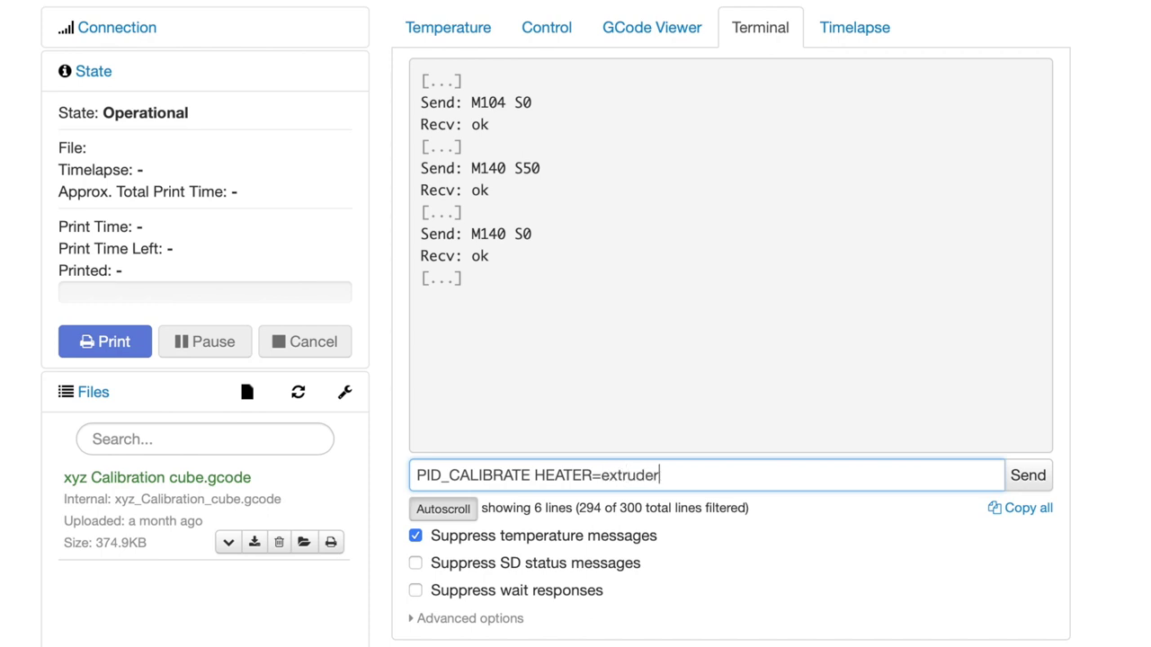
{"action": "type", "text": " TARGET=200"}
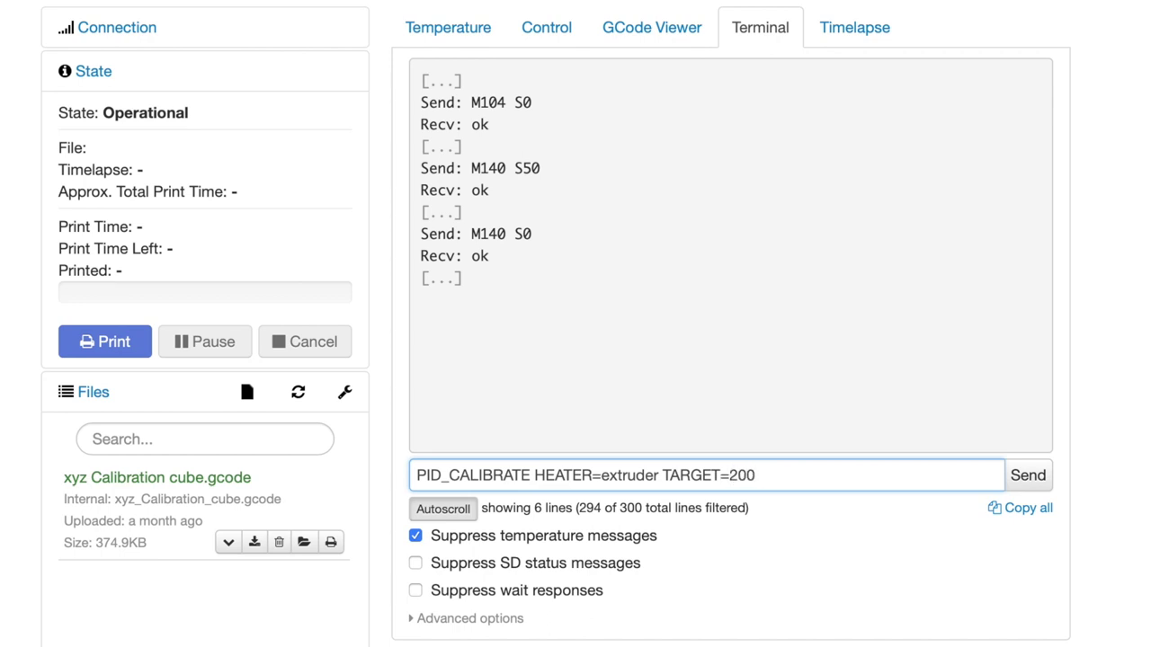
{"action": "key", "text": "Return"}
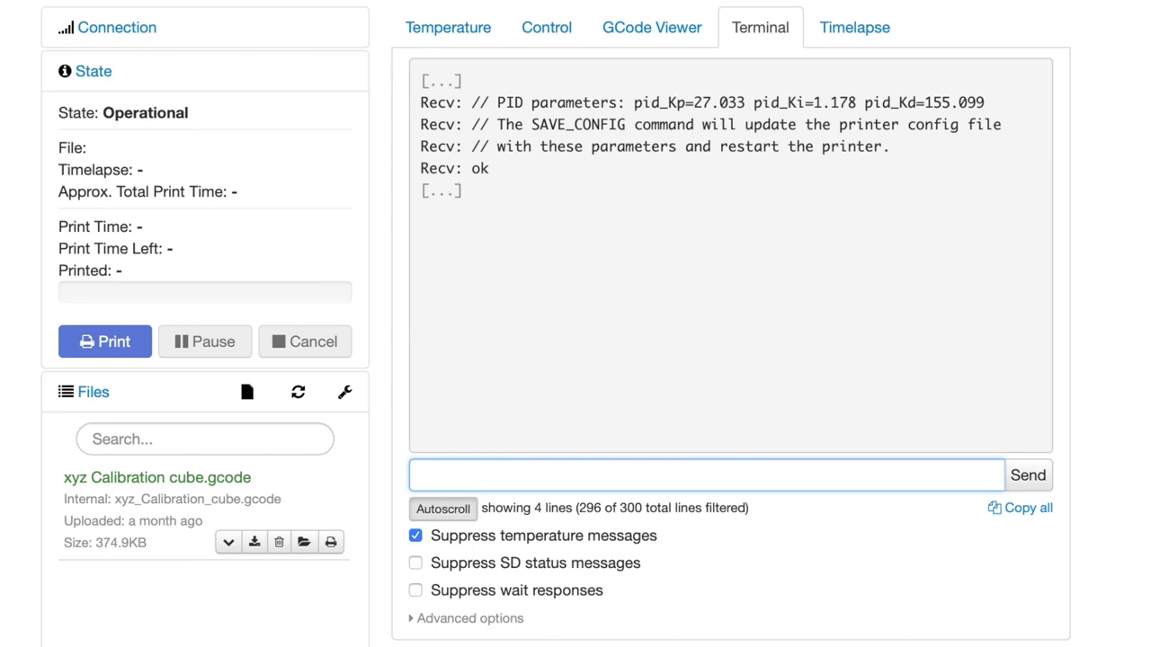
{"action": "type", "text": "SAVE_CONFIG"}
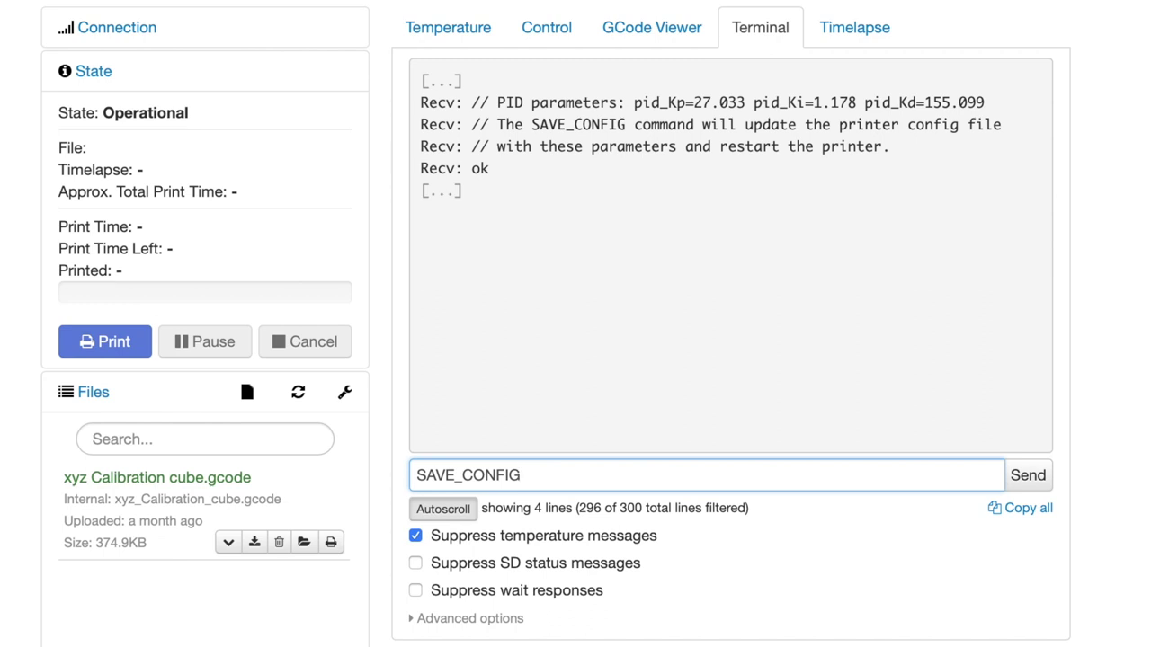
Step: Send SAVE_CONFIG to store the PID values and restart Klipper
{"action": "key", "text": "Return"}
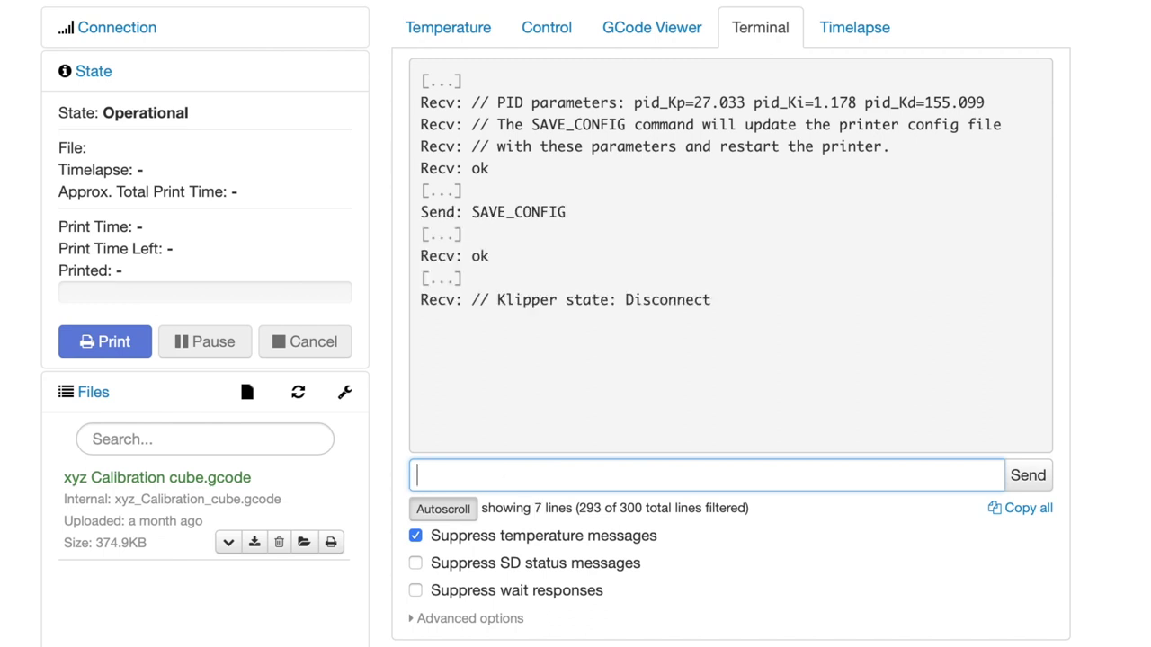